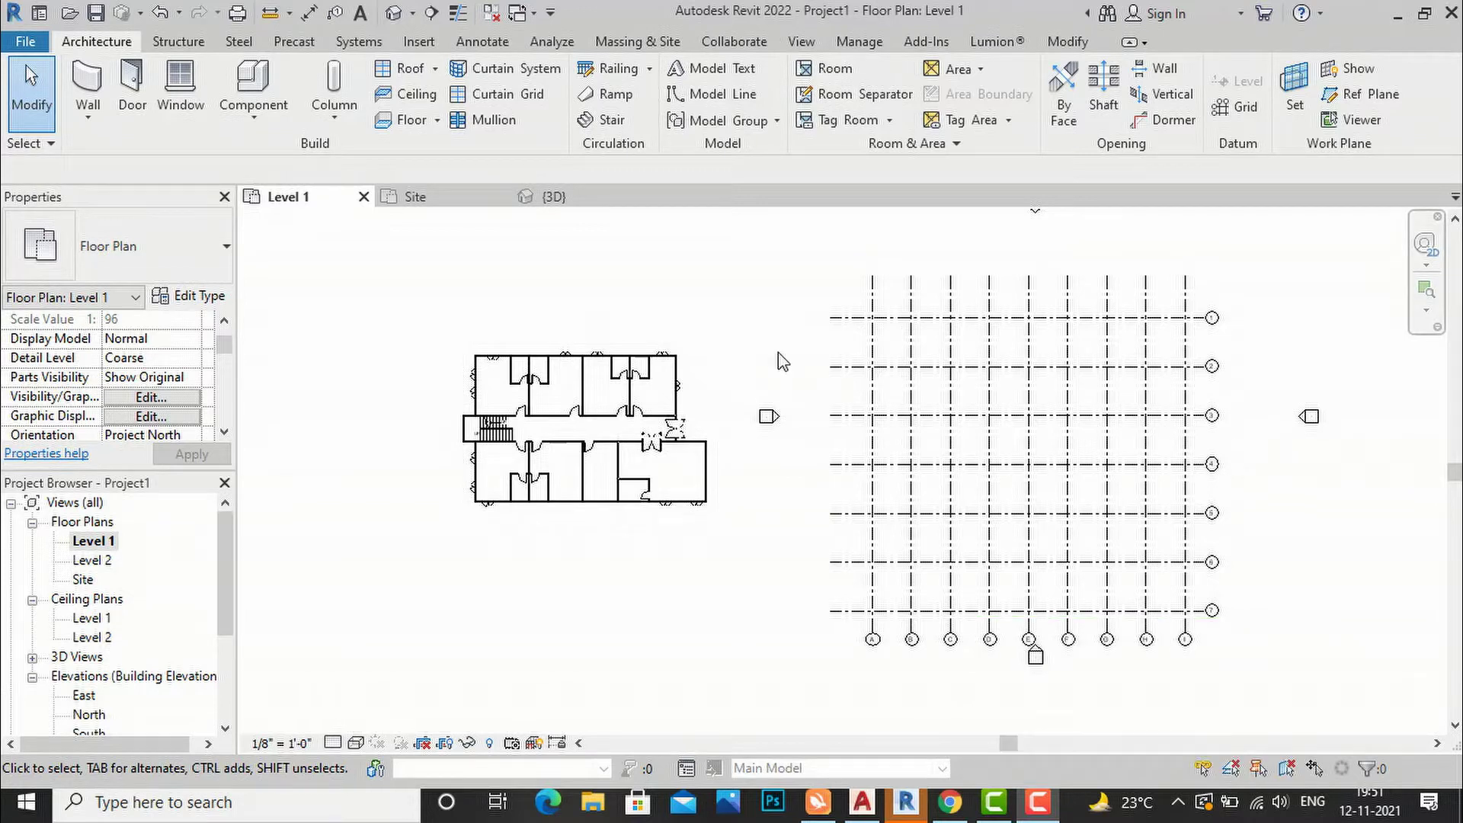
# Place an 18" x 18" architectural Rectangular Column inside the building's upper-left wall corner on Level 1.
pyautogui.click(328, 121)
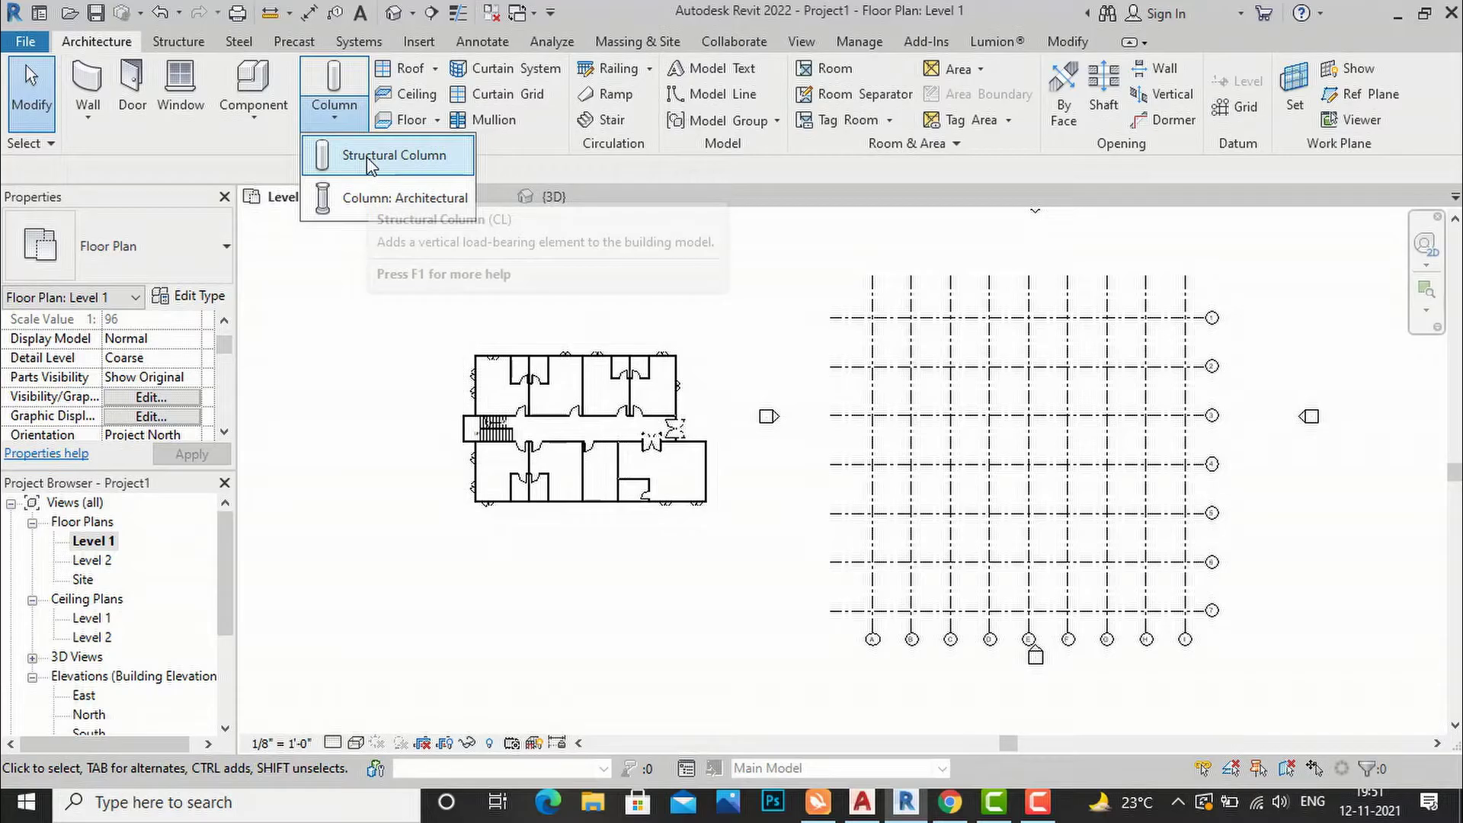
pyautogui.click(366, 201)
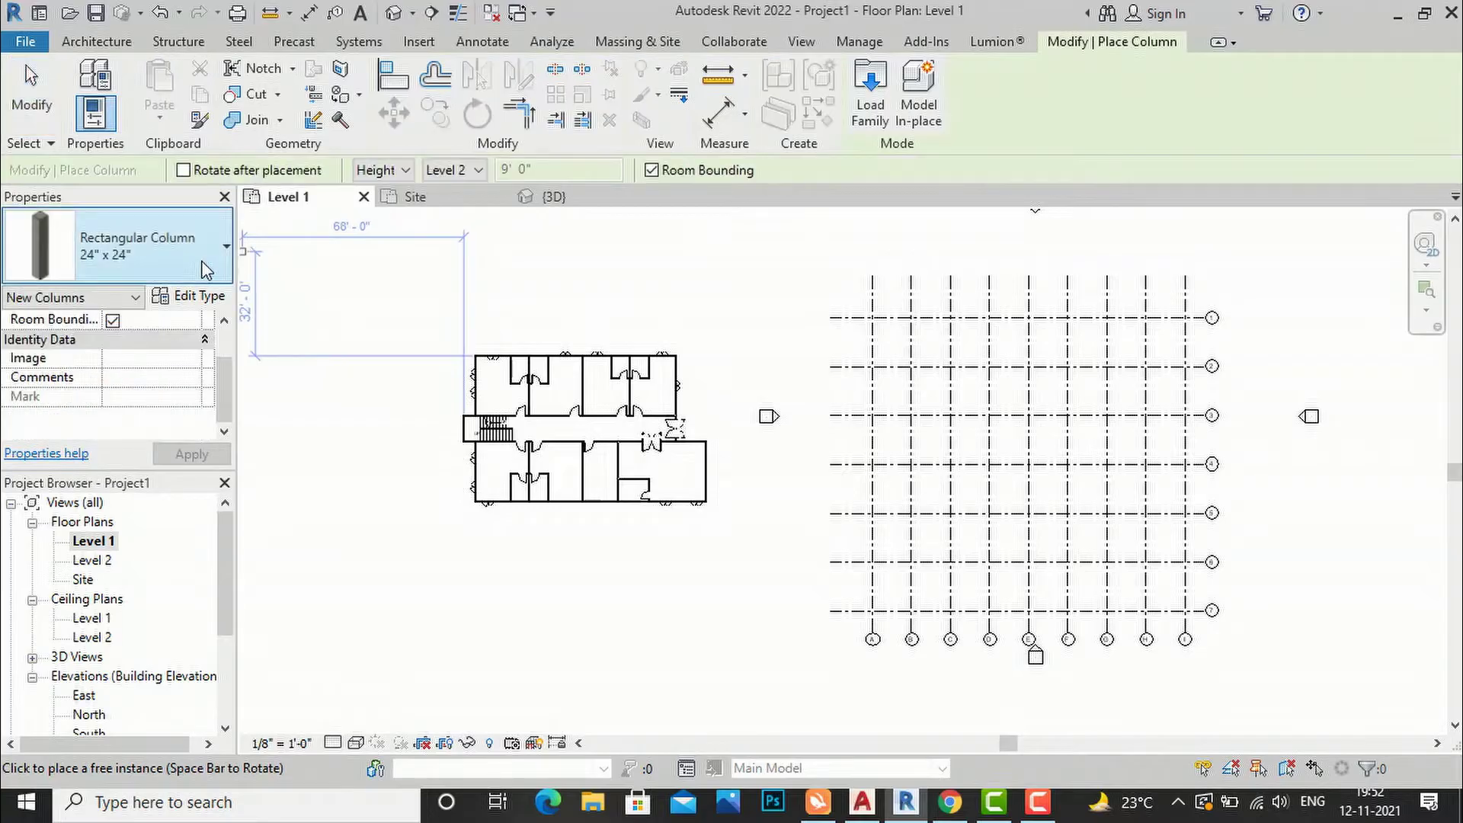
pyautogui.click(205, 265)
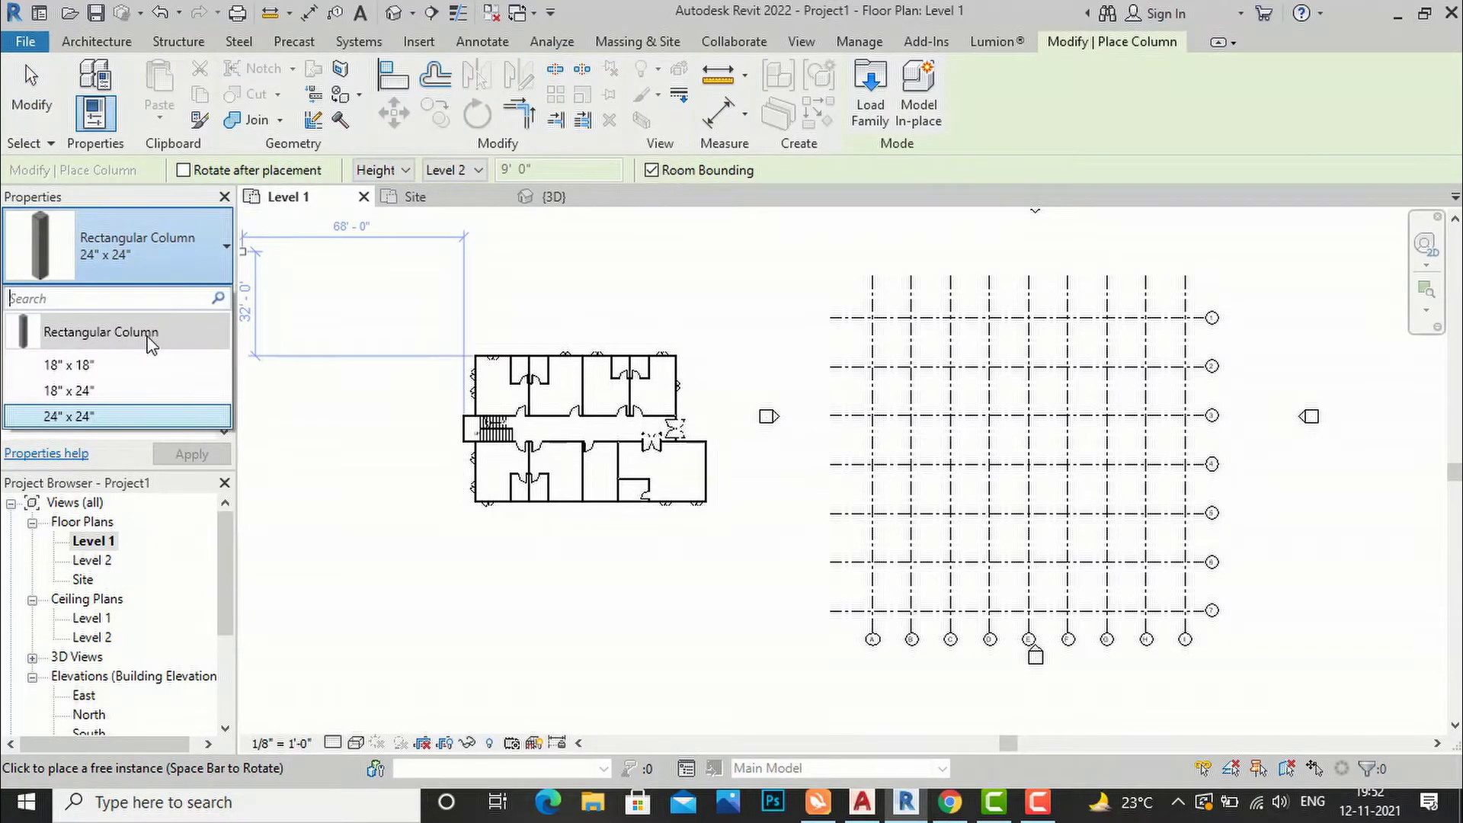
pyautogui.click(137, 373)
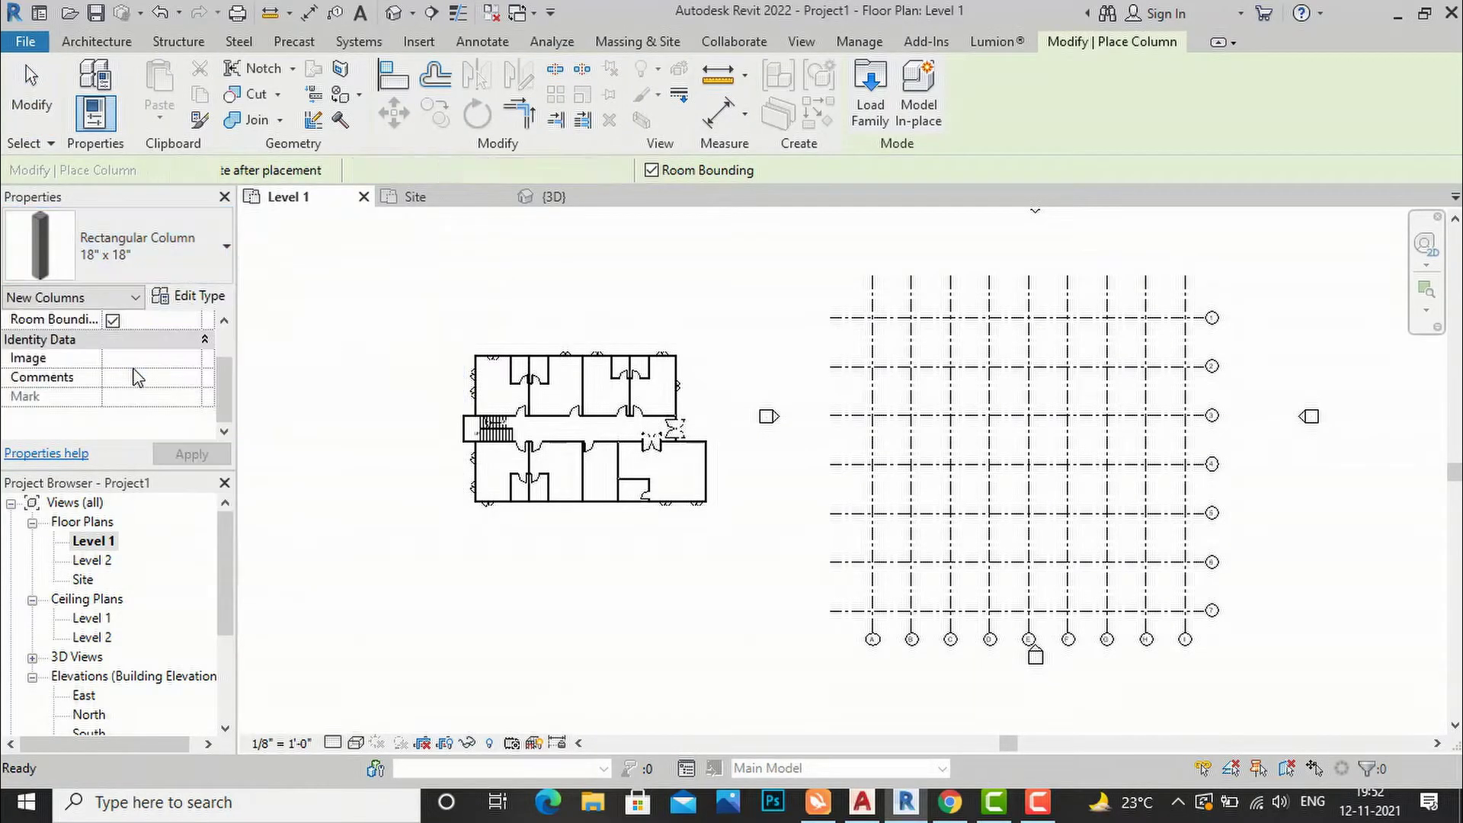
pyautogui.scroll(4, 461, 361)
pyautogui.scroll(4, 489, 327)
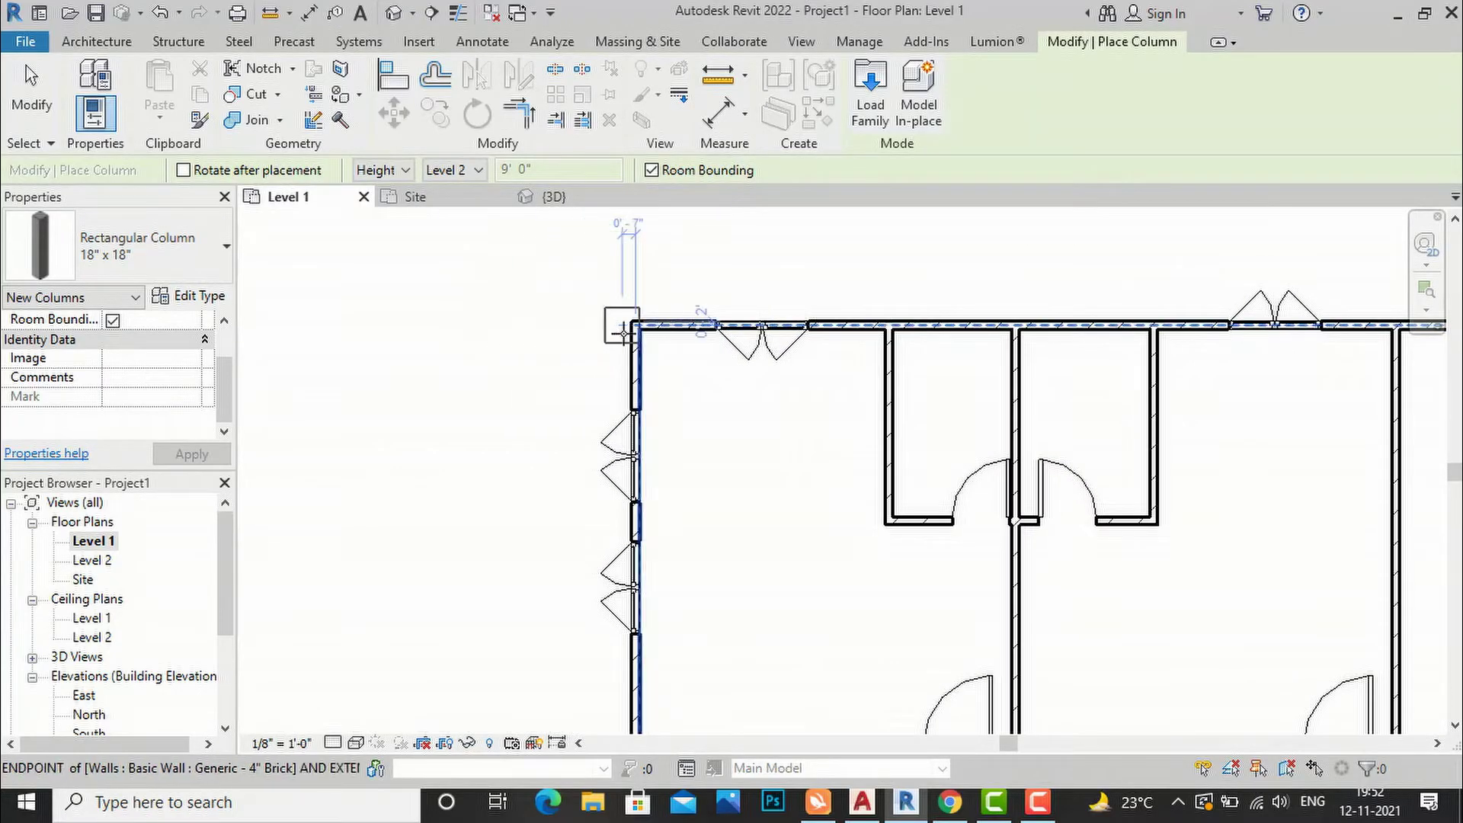
pyautogui.scroll(3, 622, 333)
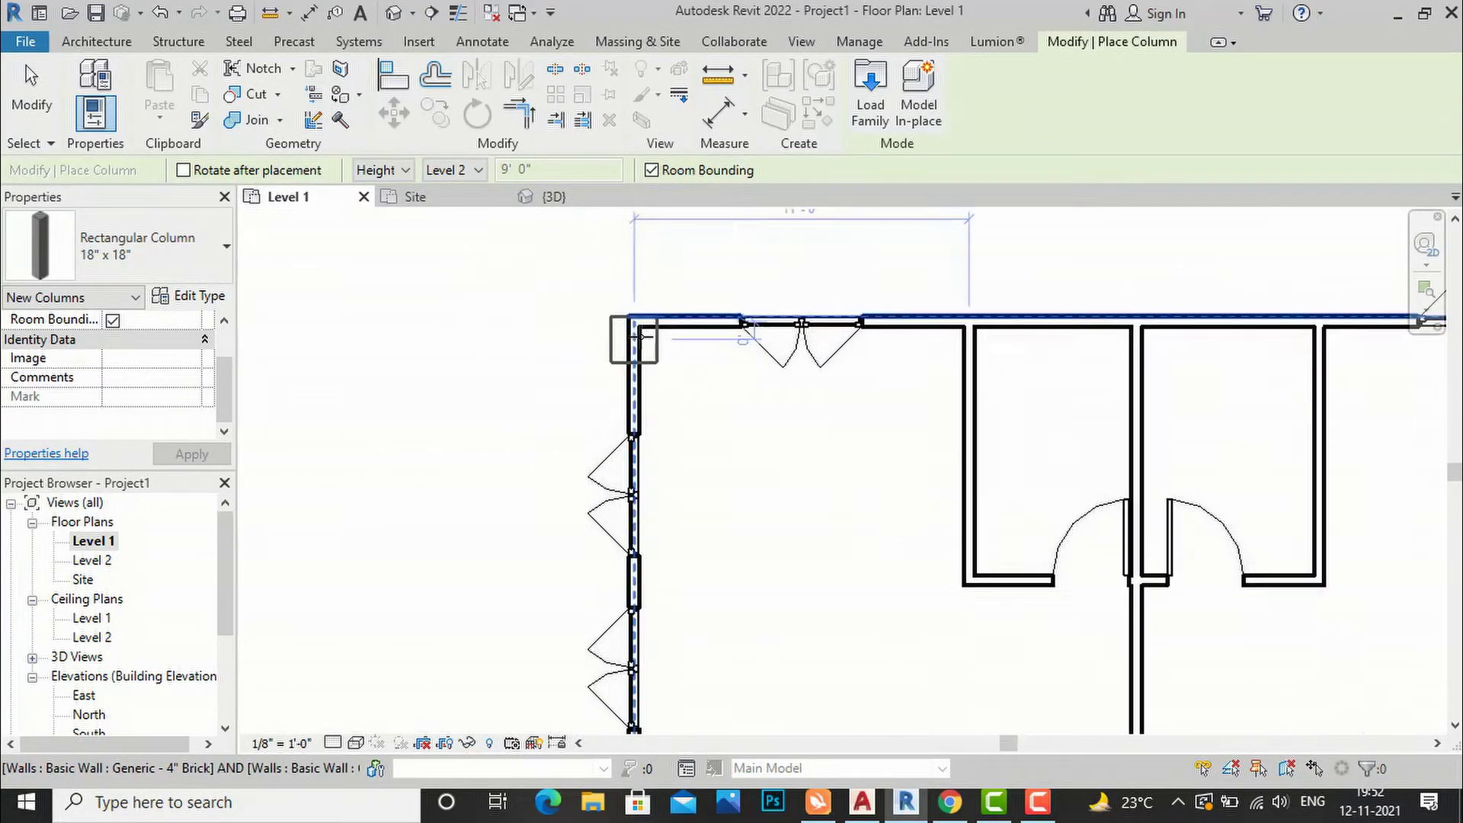
pyautogui.click(650, 336)
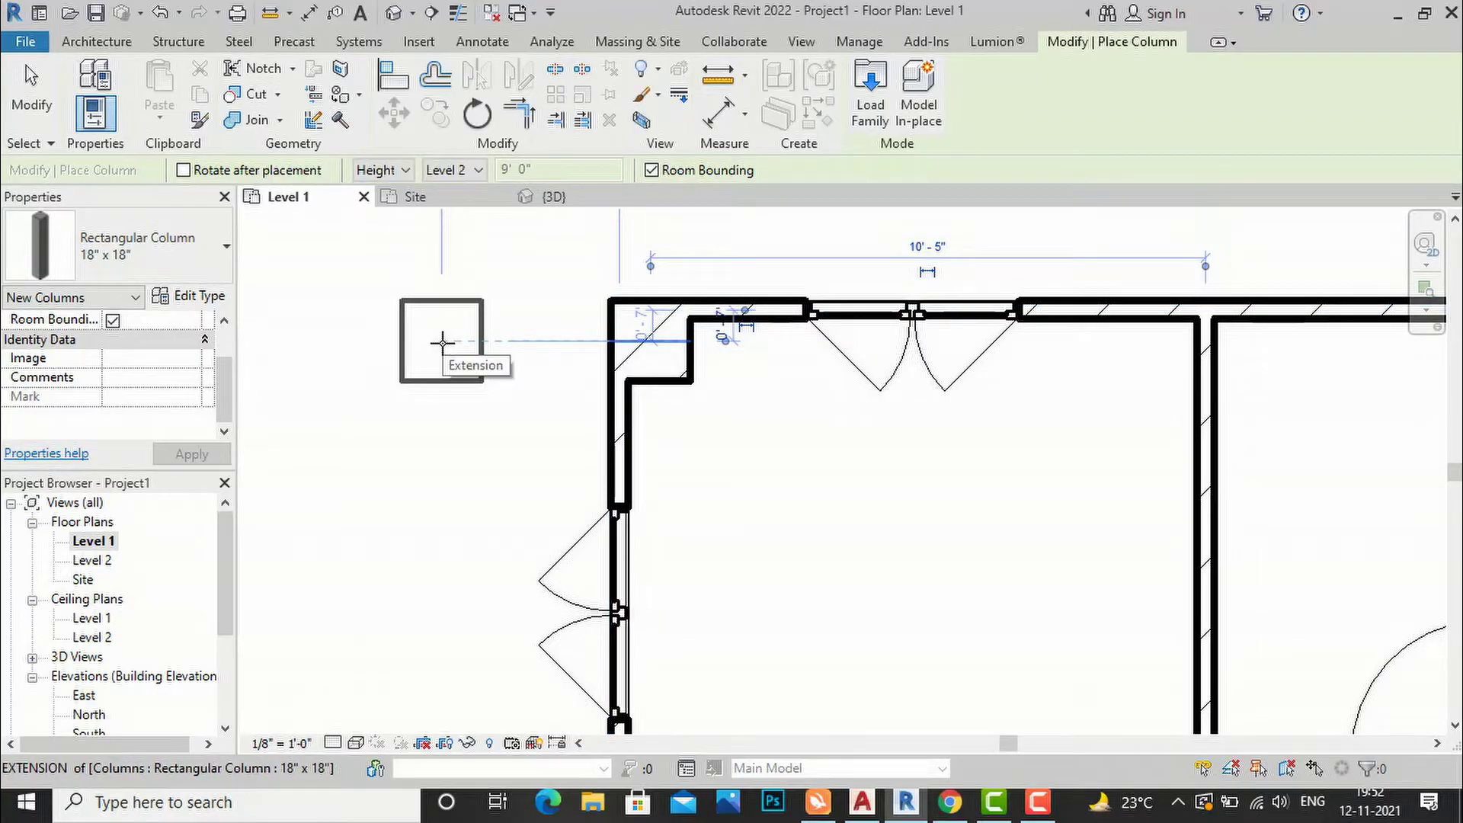
pyautogui.press('Escape')
pyautogui.press('Escape')
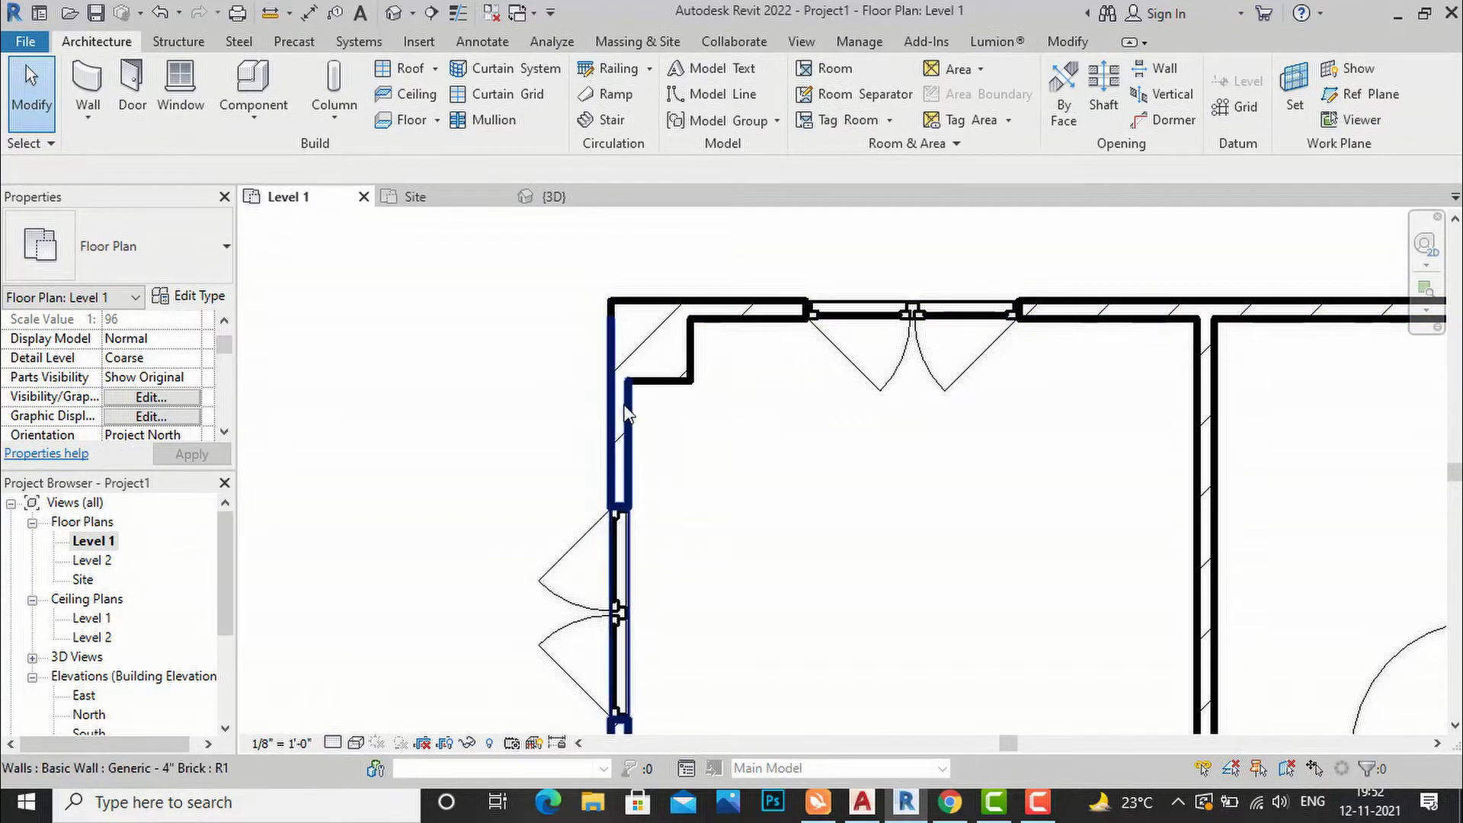
# Place an 18 x 24 Concrete-Rectangular-Column structural column where the first room's upper wall meets its right partition.
pyautogui.scroll(-2, 463, 349)
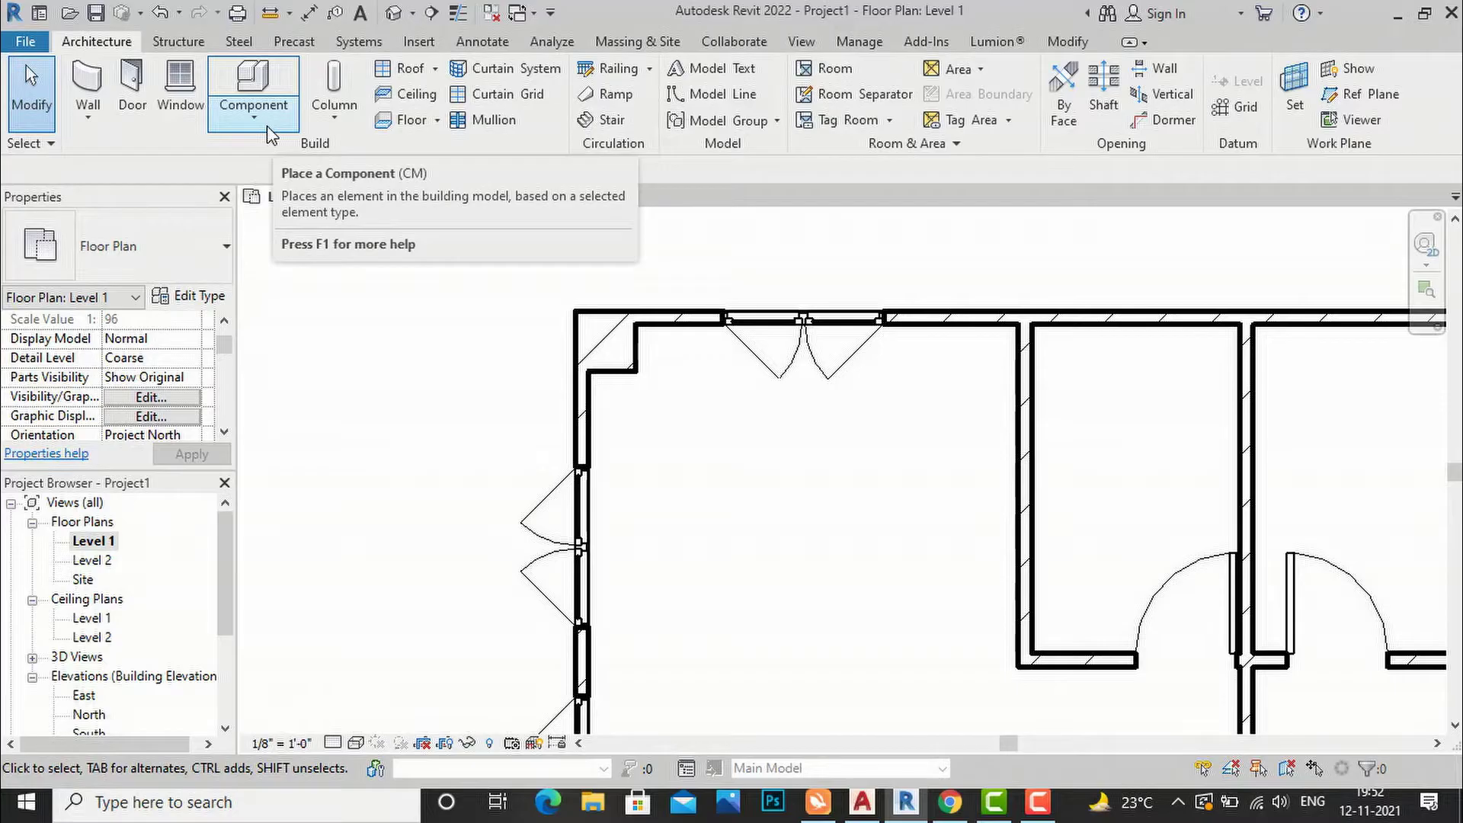
pyautogui.click(334, 118)
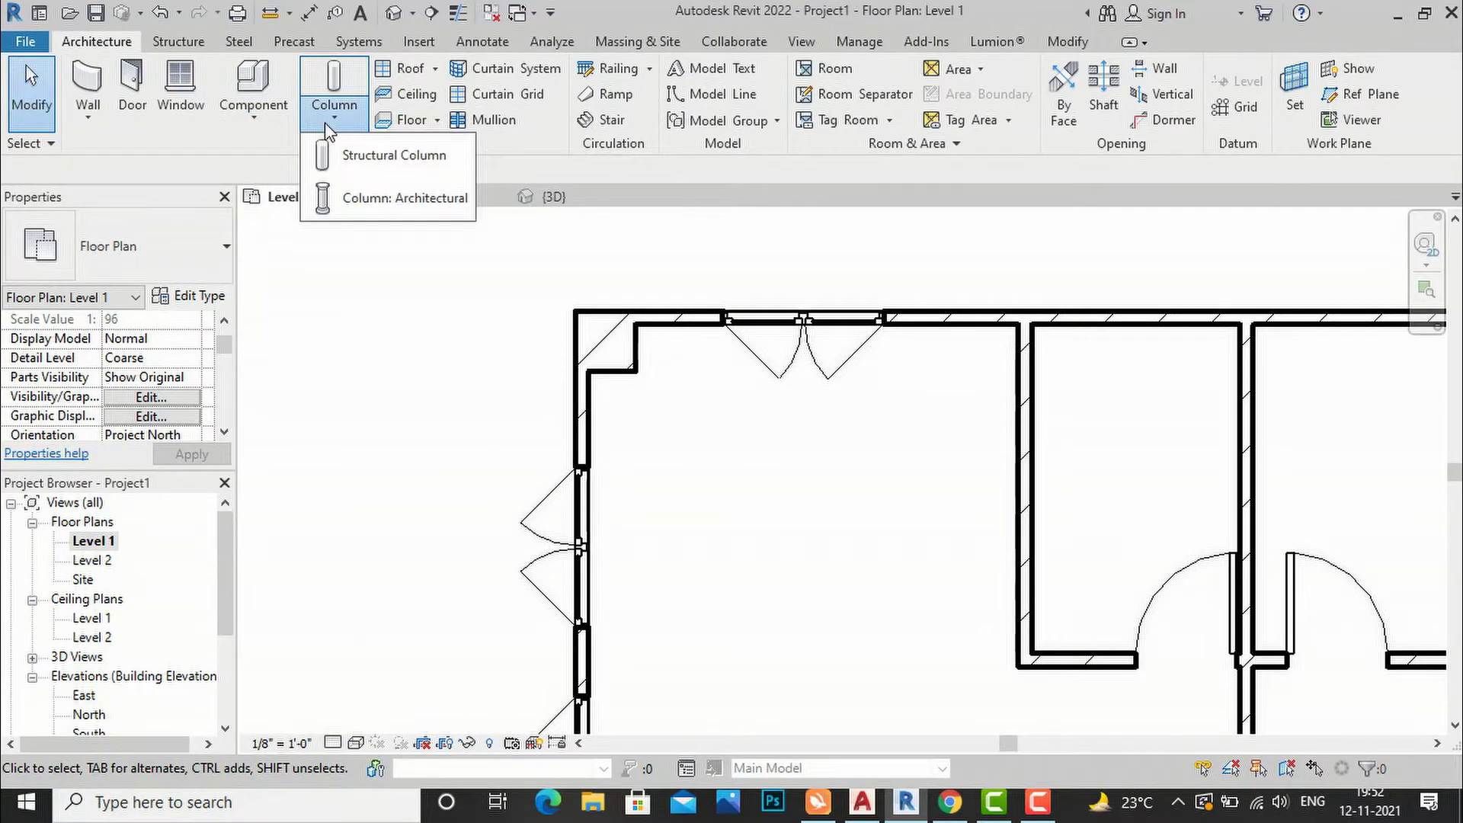
pyautogui.click(356, 160)
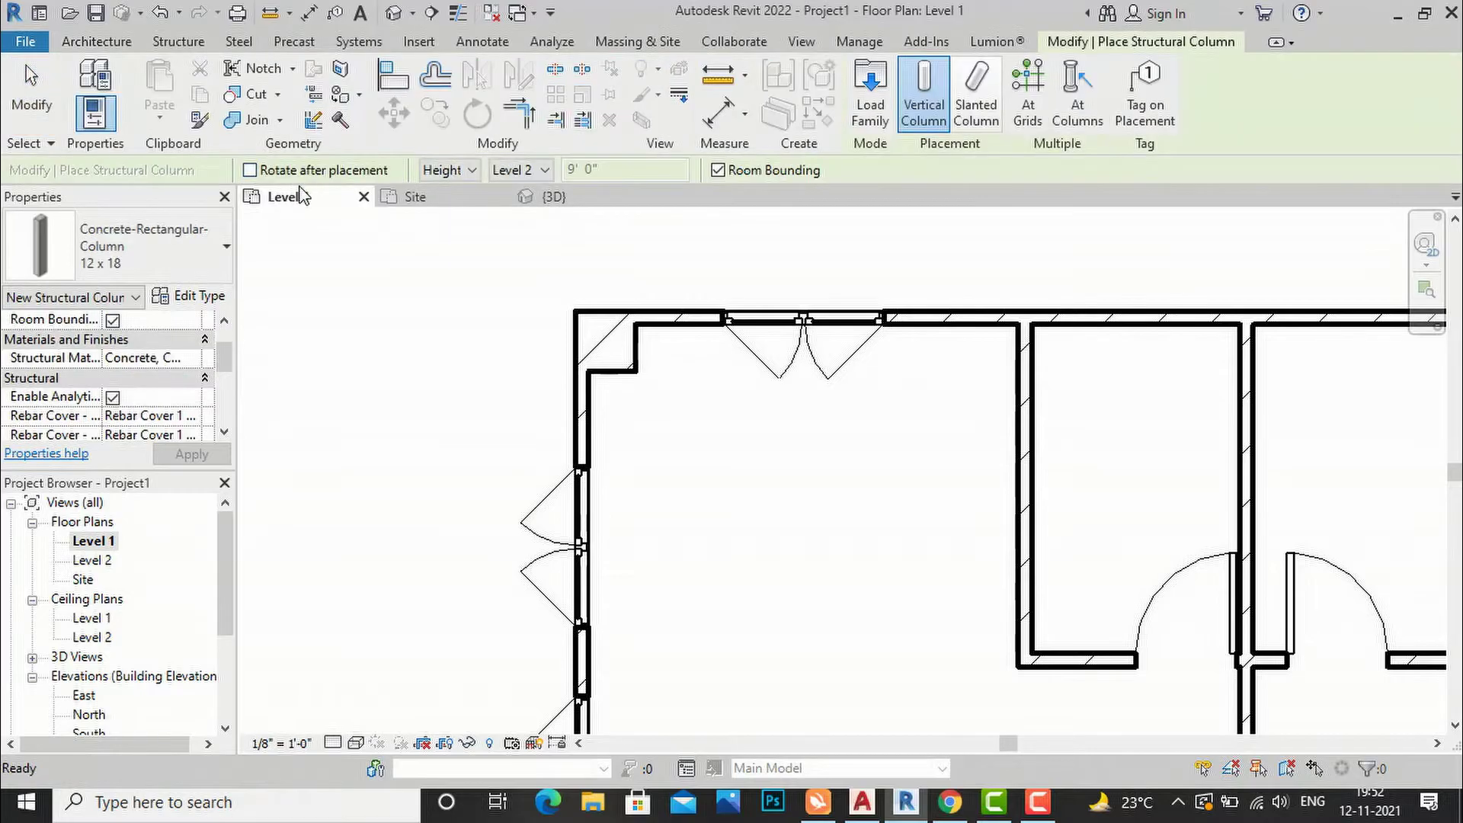
pyautogui.click(179, 278)
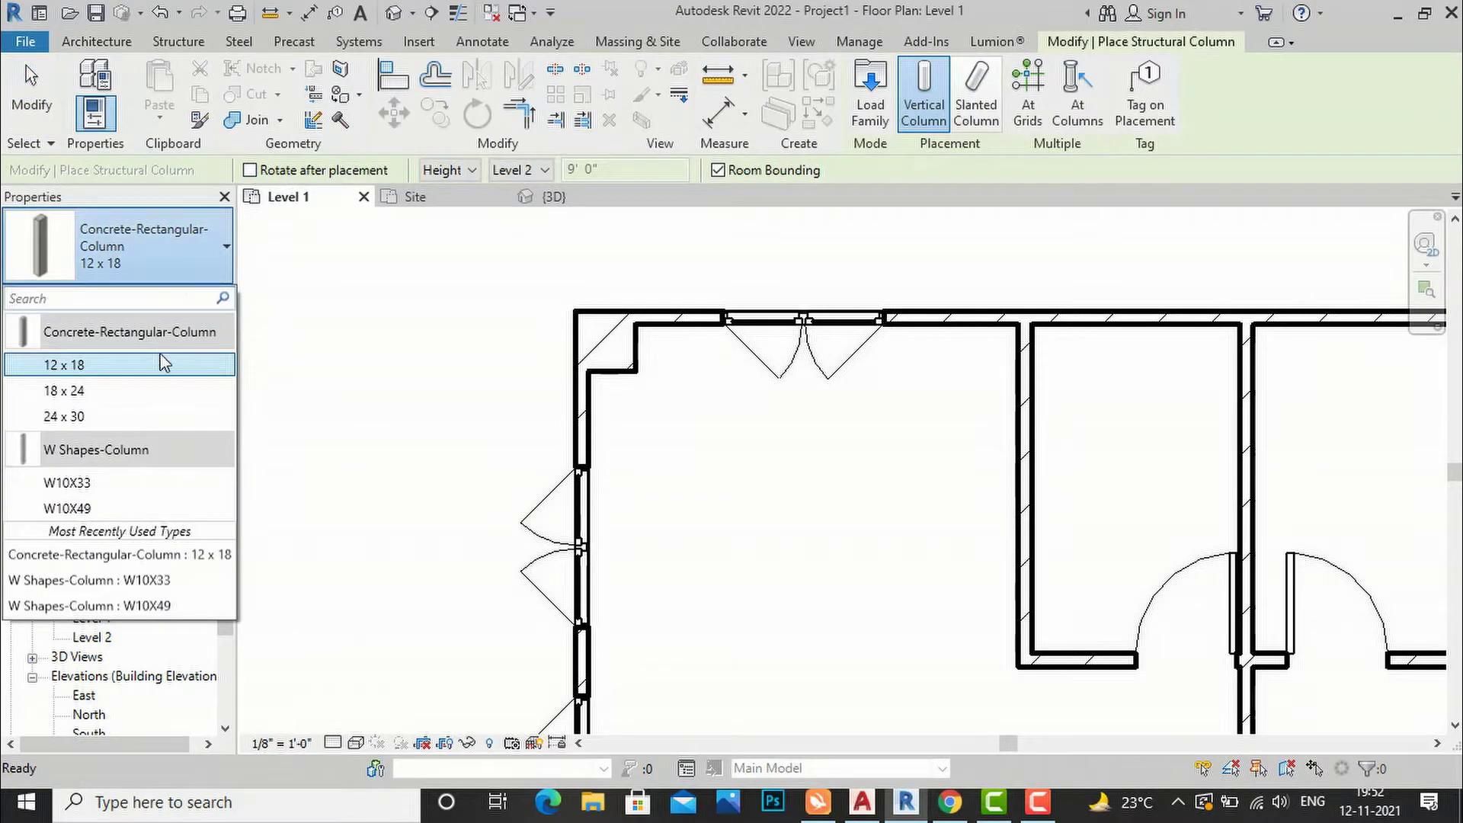
pyautogui.click(144, 391)
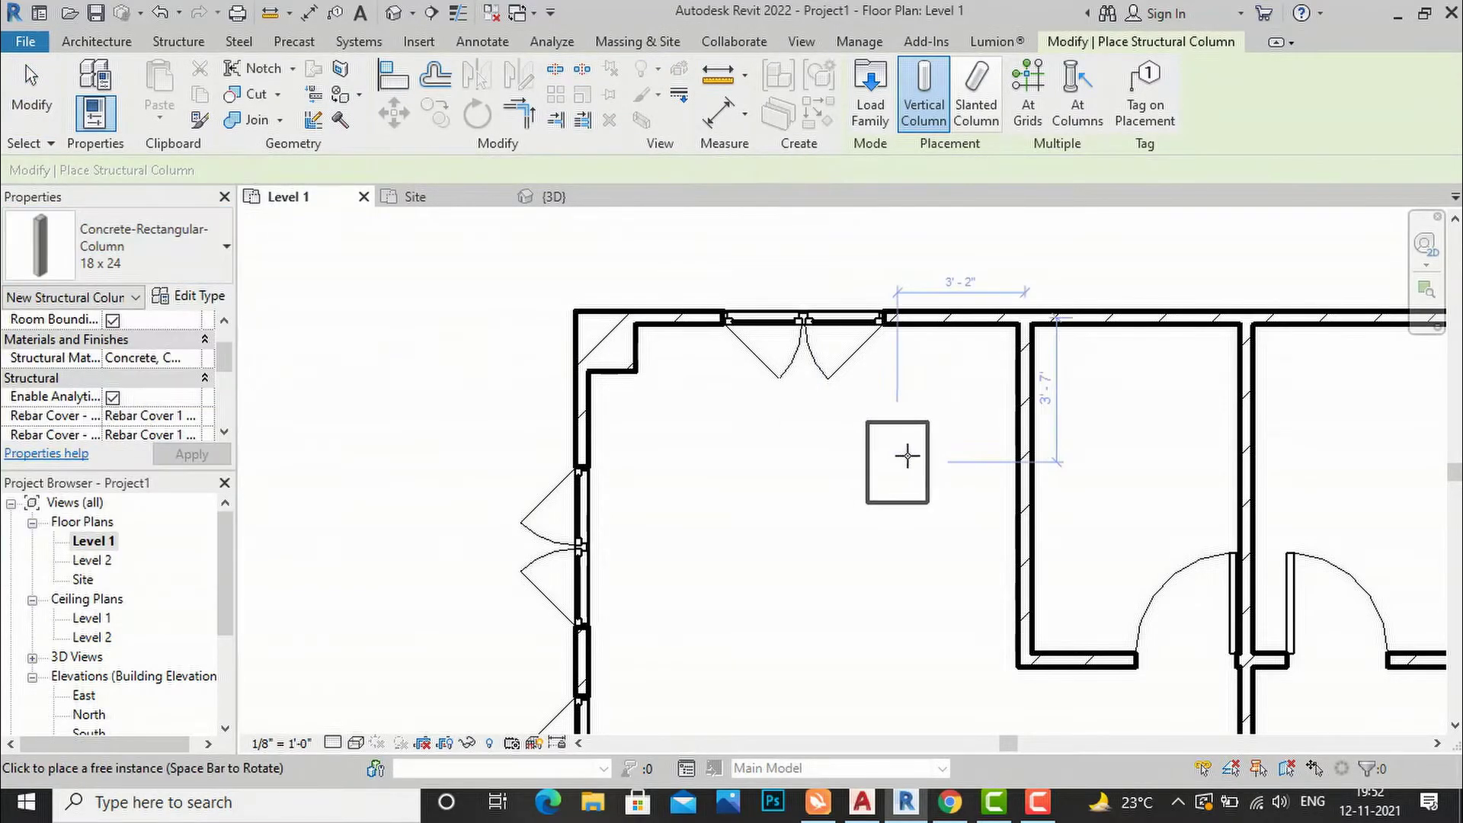
pyautogui.scroll(2, 971, 411)
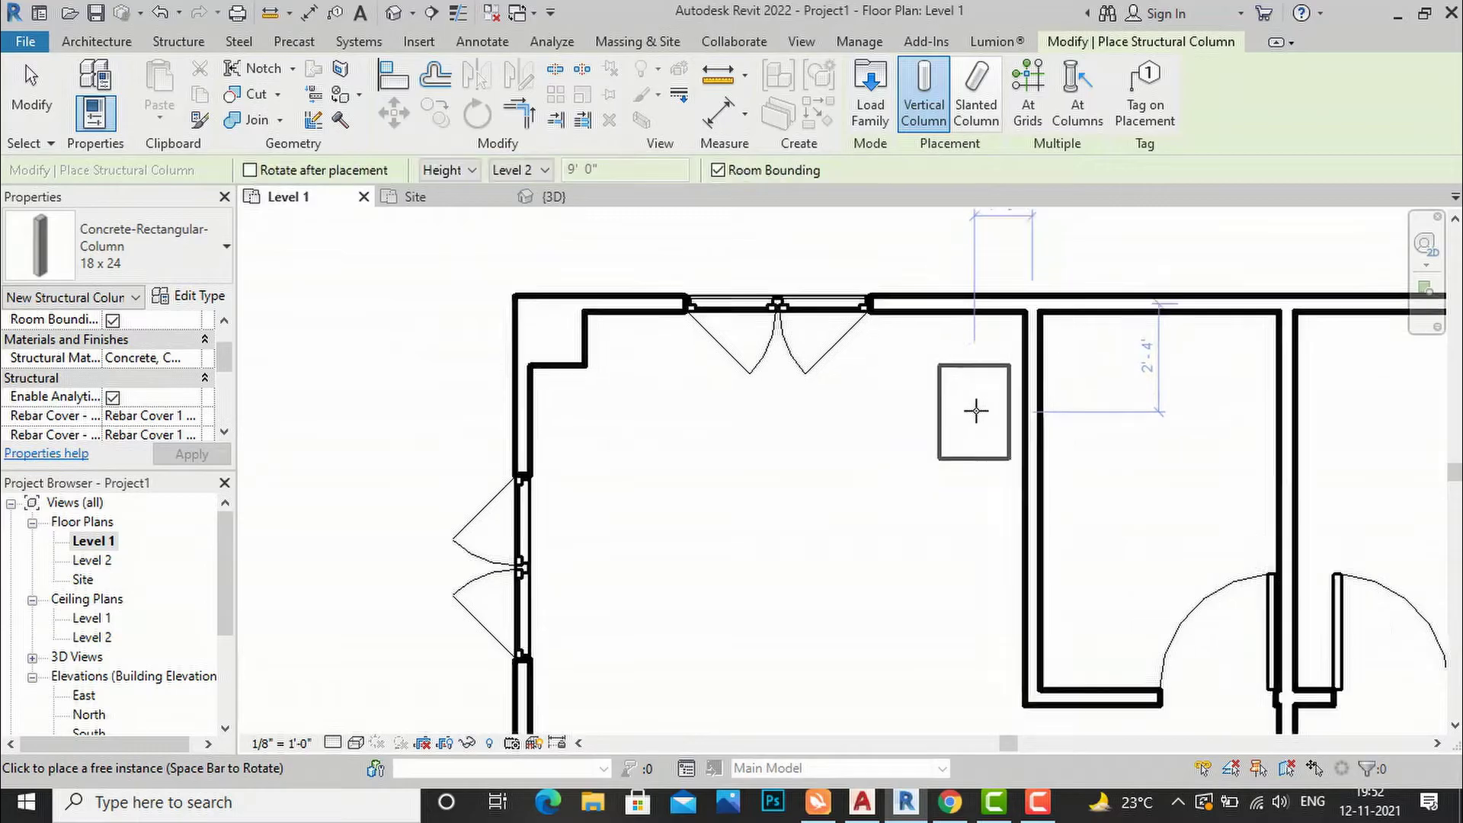
pyautogui.click(1000, 342)
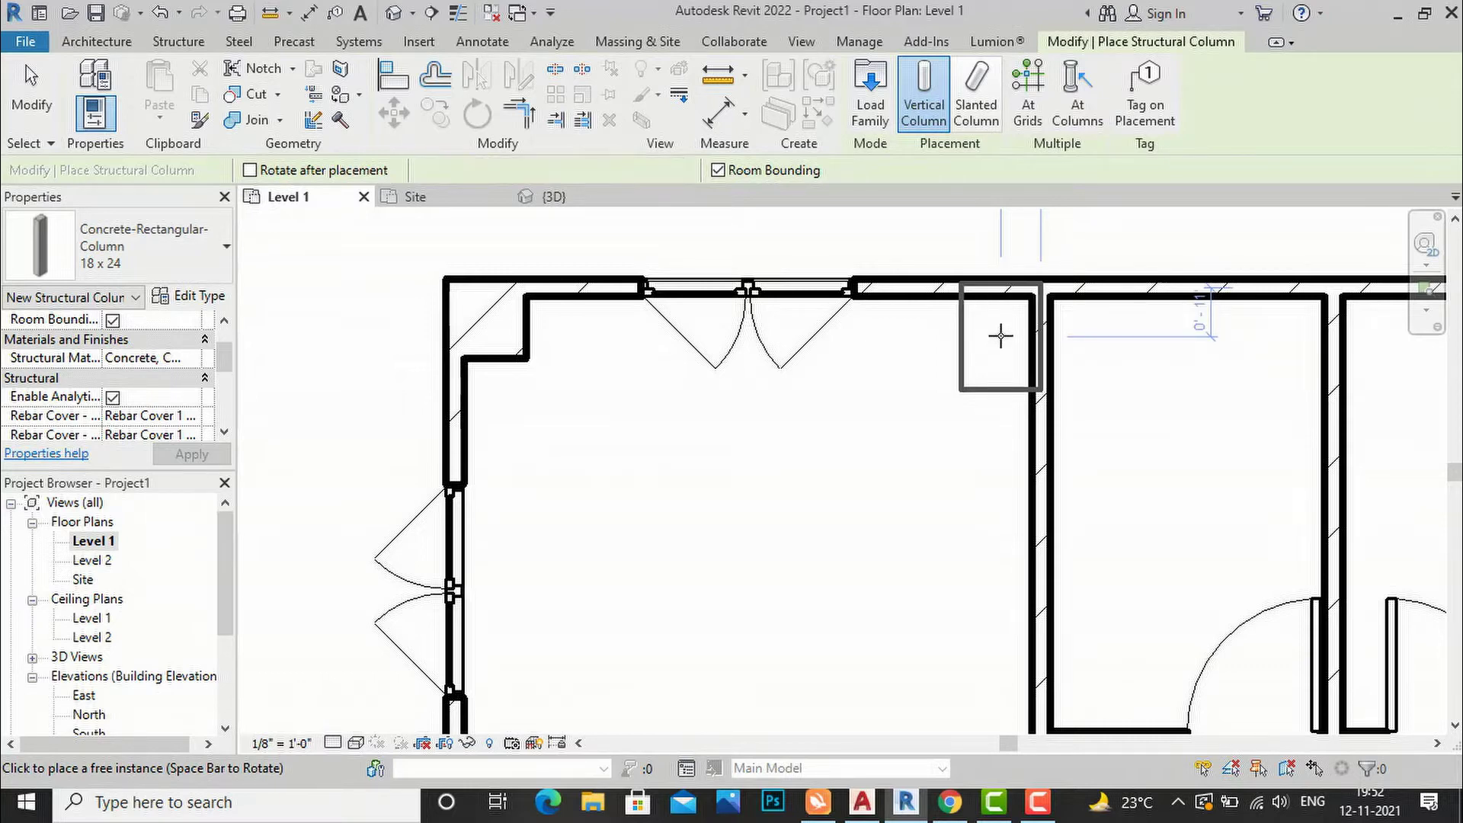
pyautogui.press('Escape')
pyautogui.press('Escape')
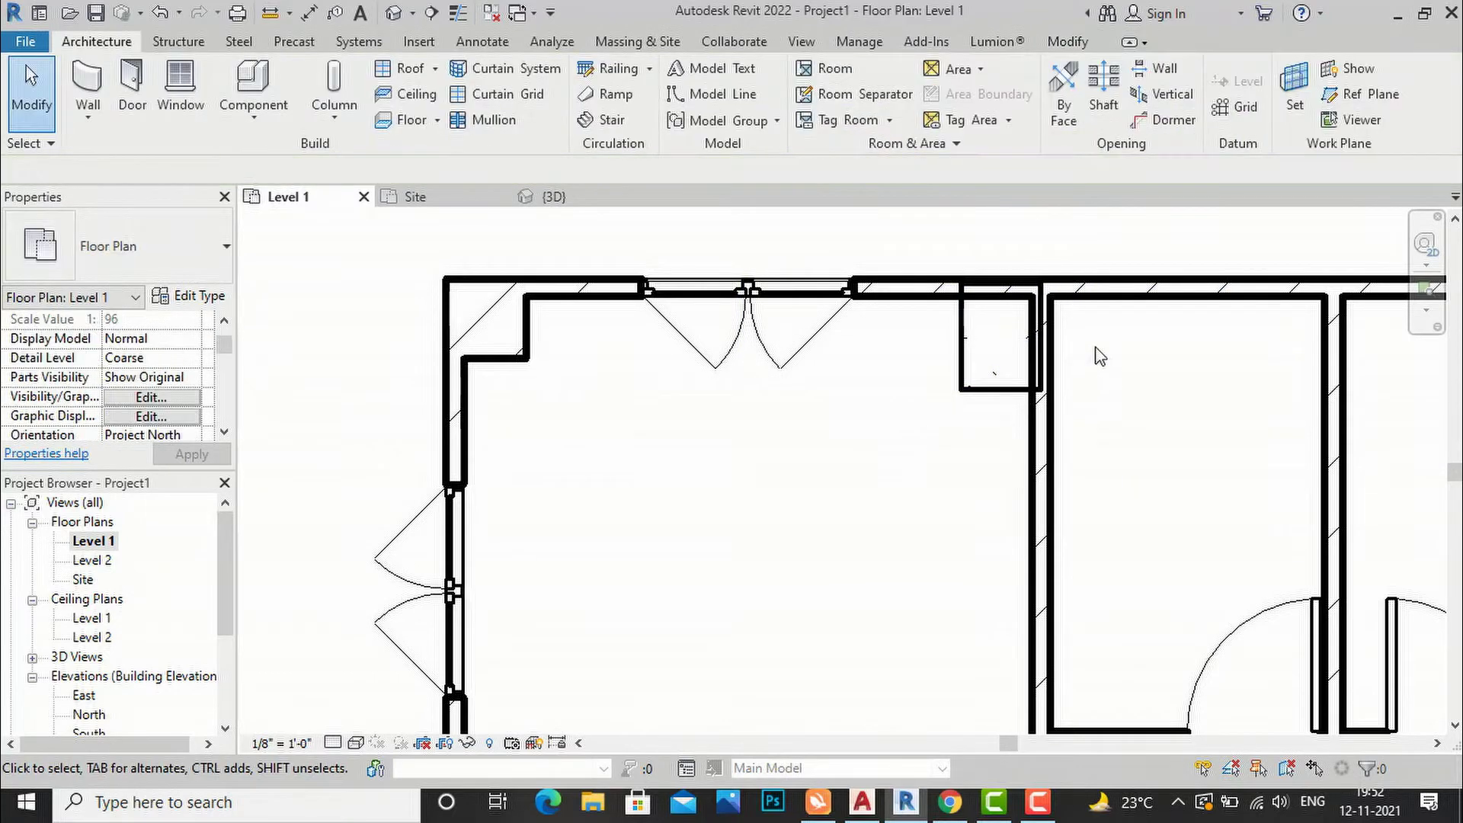
# Examine the architectural corner column and the structural column in the 3D view, comparing how each meets the brick walls.
pyautogui.scroll(1, 1068, 335)
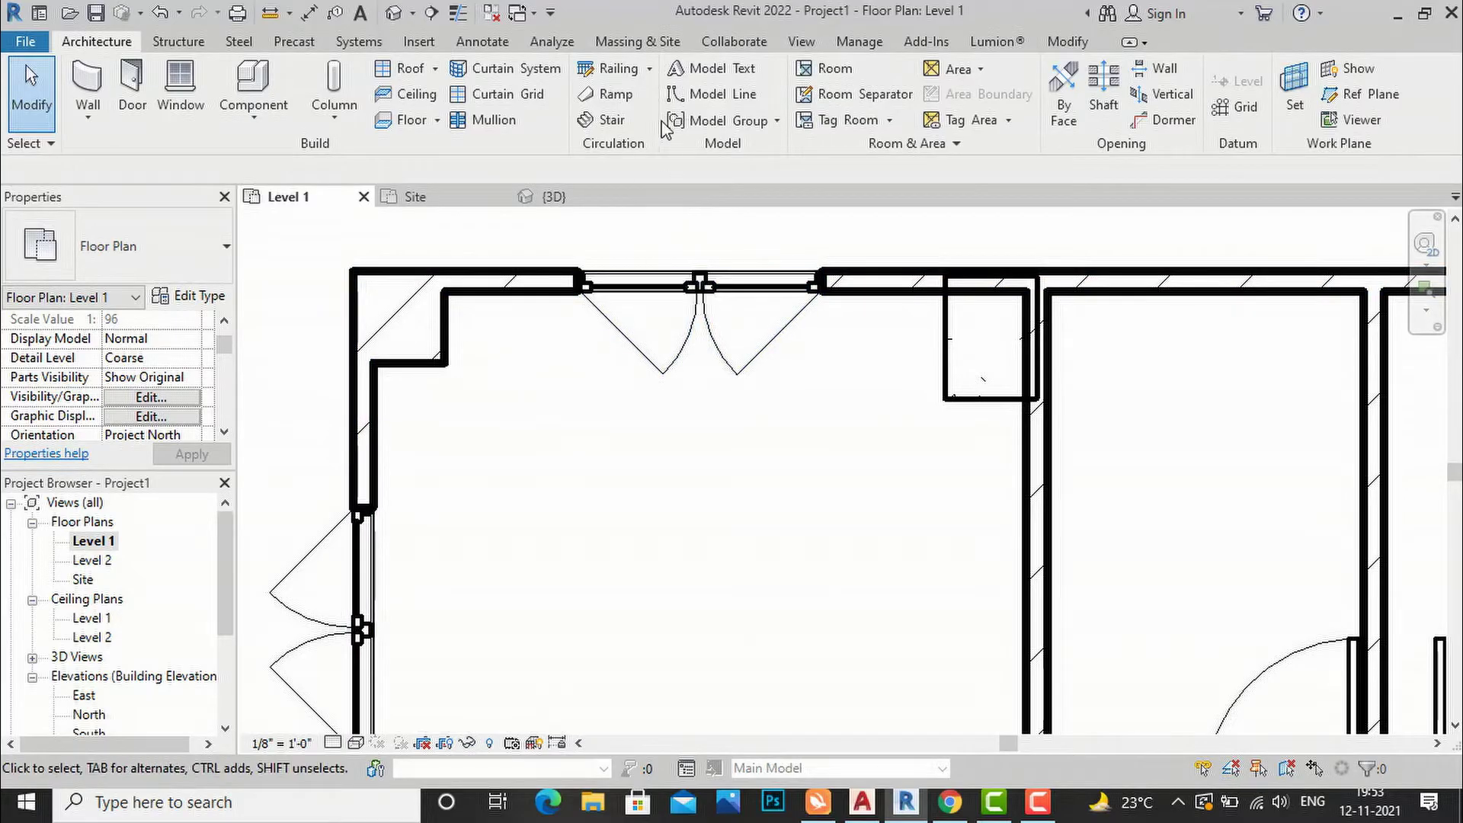
pyautogui.click(801, 41)
pyautogui.click(606, 84)
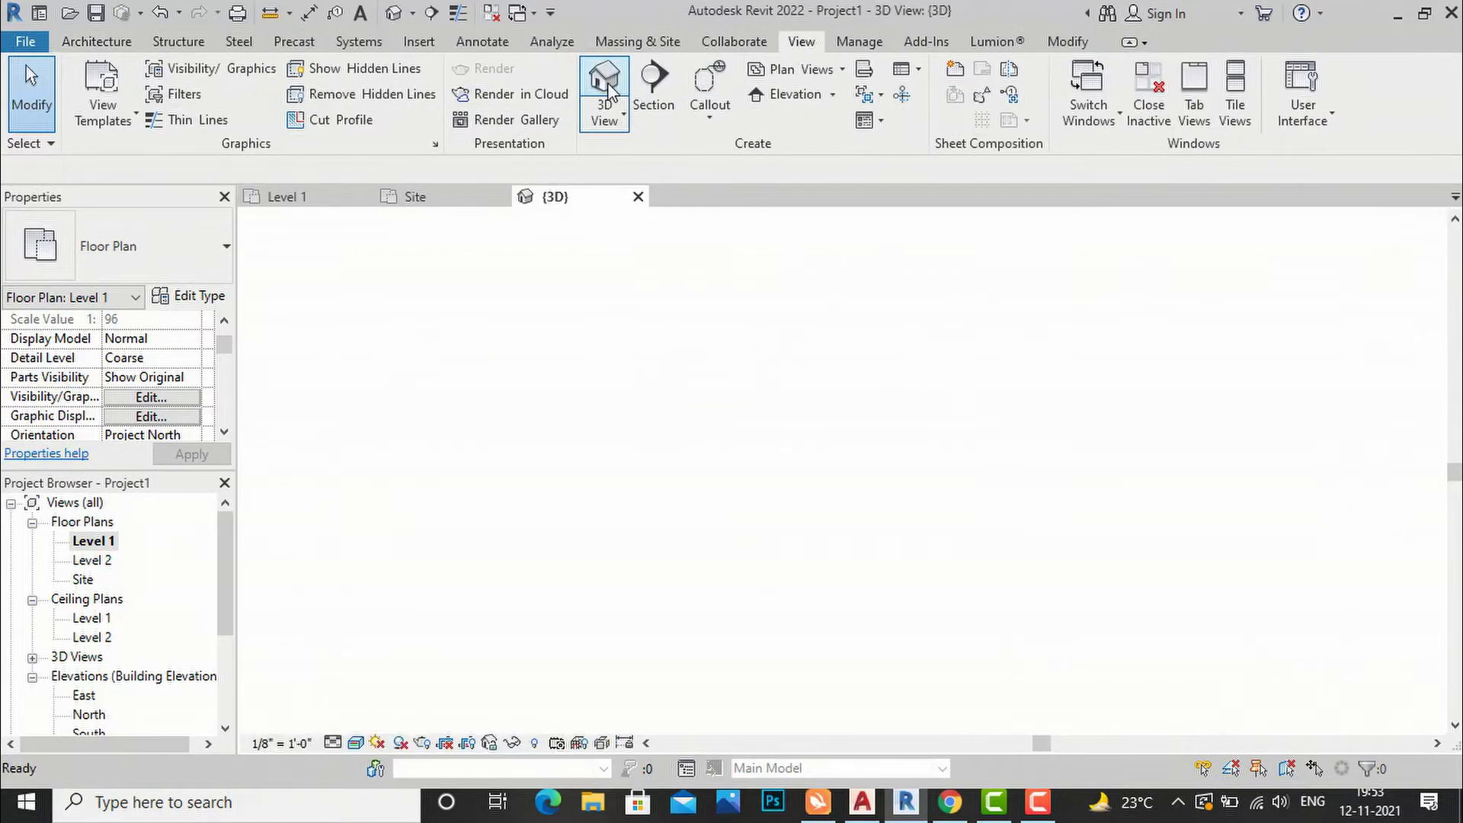
pyautogui.keyDown('shift'); pyautogui.moveTo(487, 320); pyautogui.dragTo(469, 309, button='middle'); pyautogui.keyUp('shift')
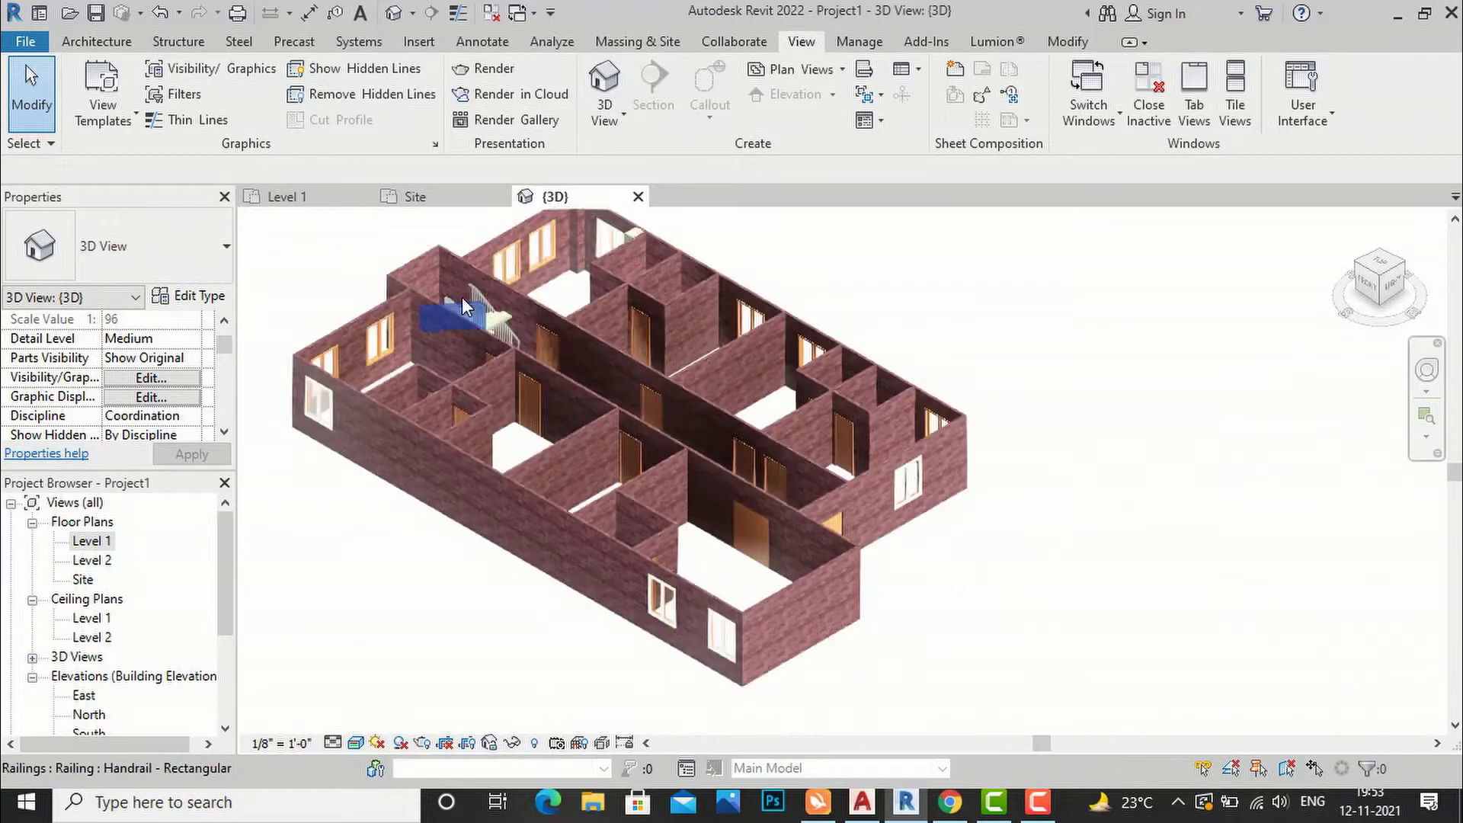
pyautogui.scroll(-2, 680, 529)
pyautogui.scroll(5, 736, 267)
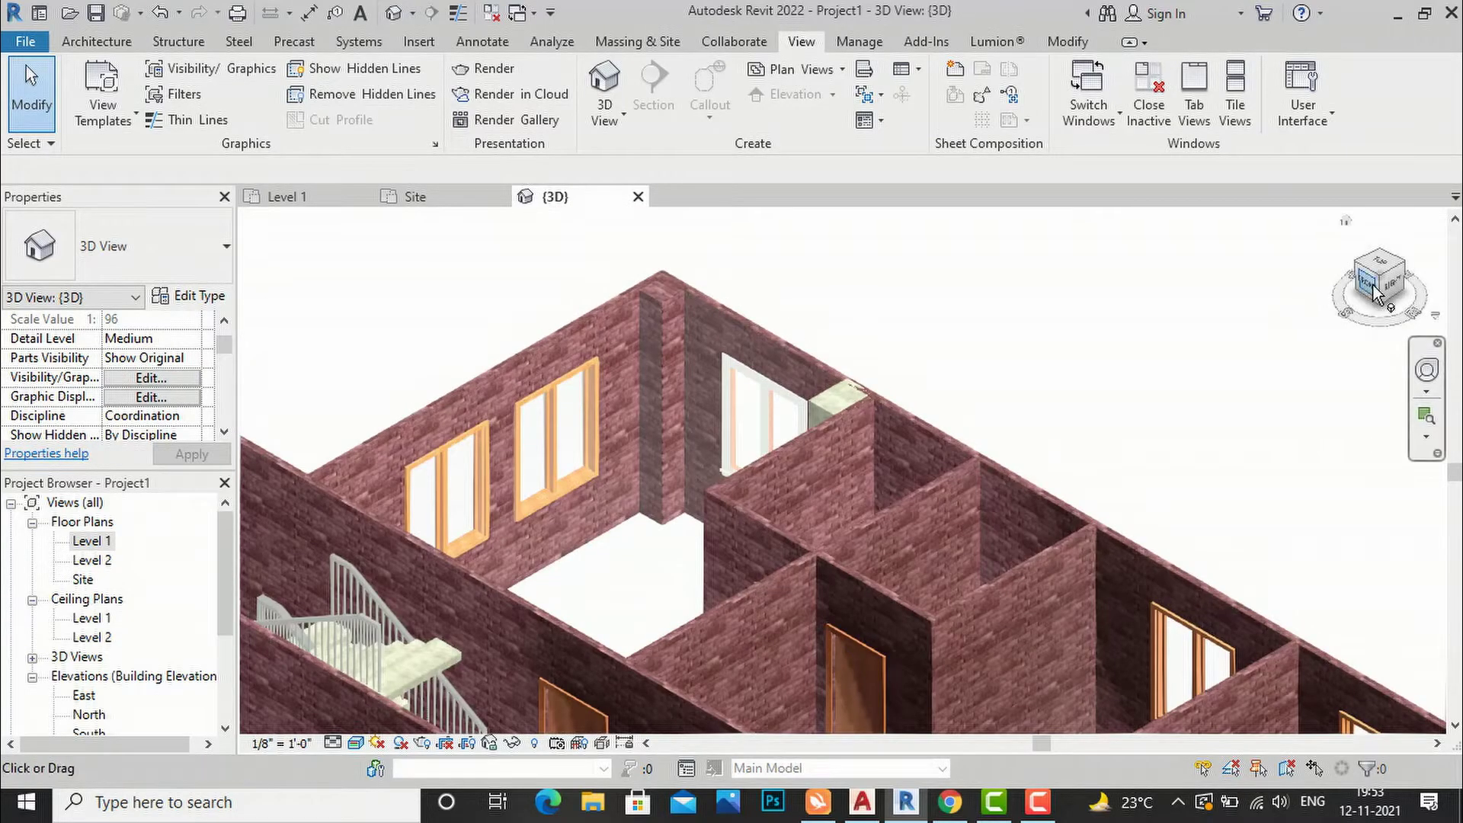
pyautogui.click(1388, 303)
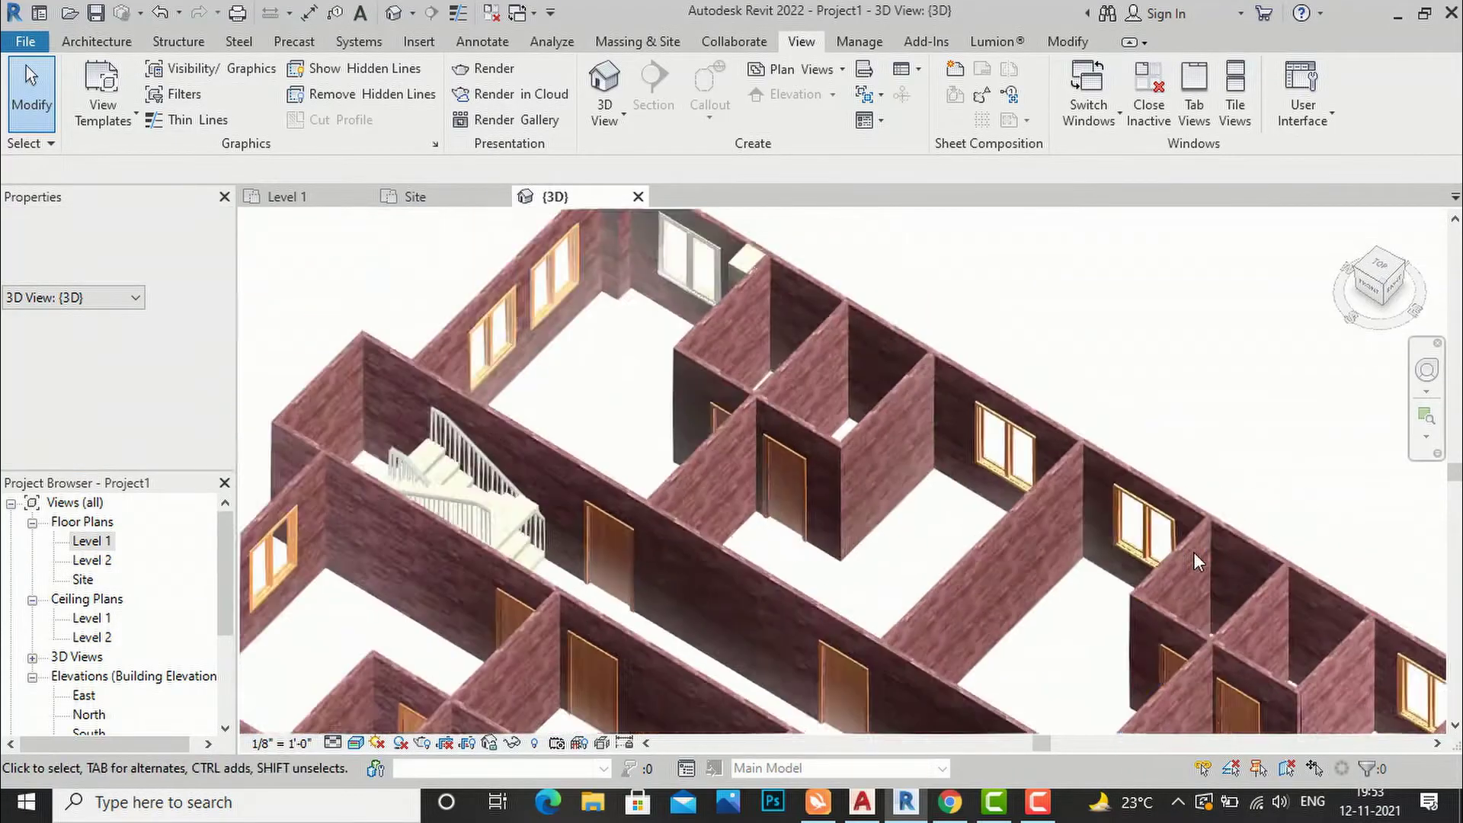
pyautogui.scroll(6, 685, 213)
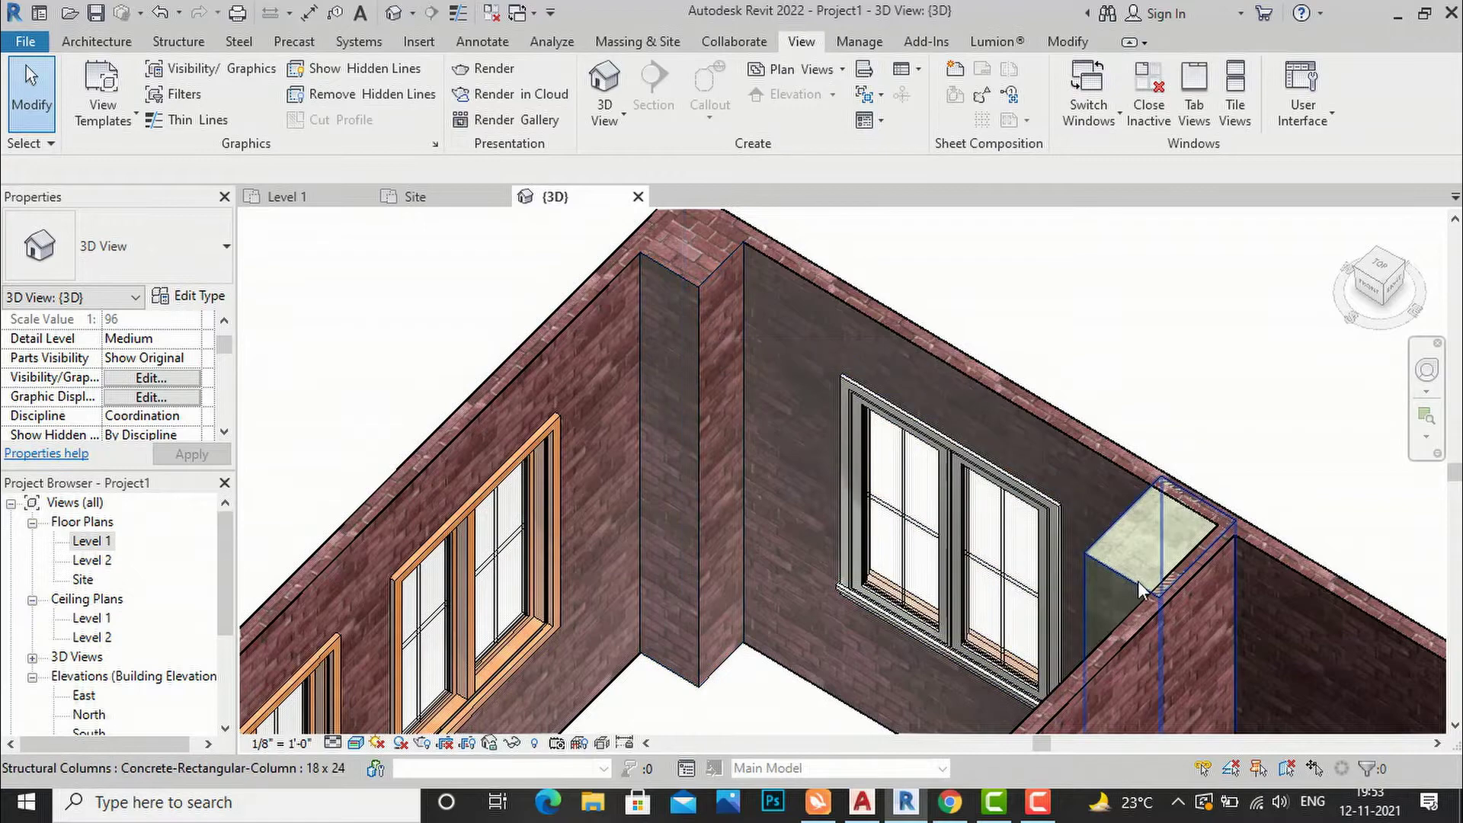
pyautogui.scroll(-5, 981, 368)
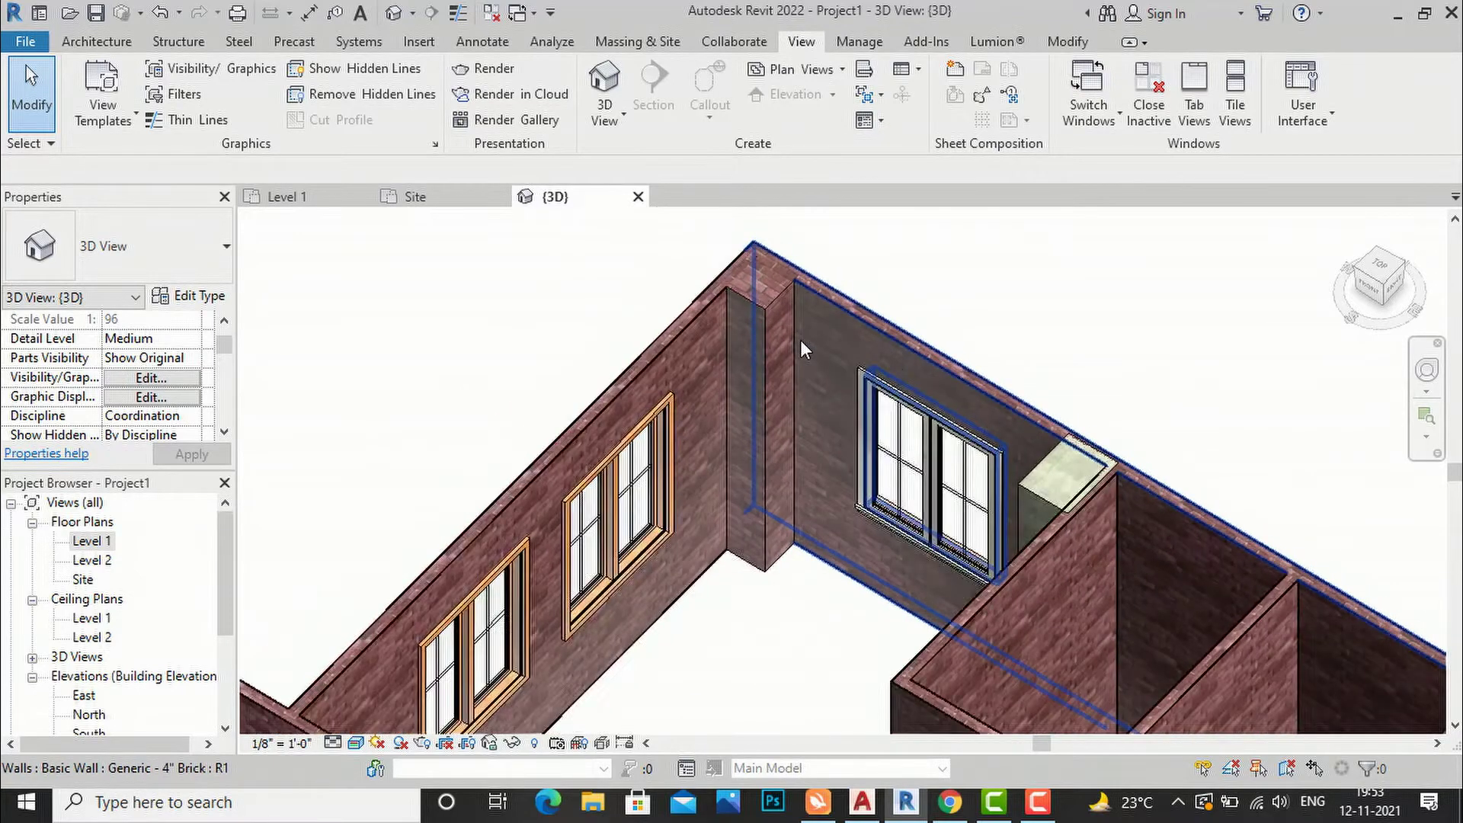
pyautogui.scroll(-5, 743, 337)
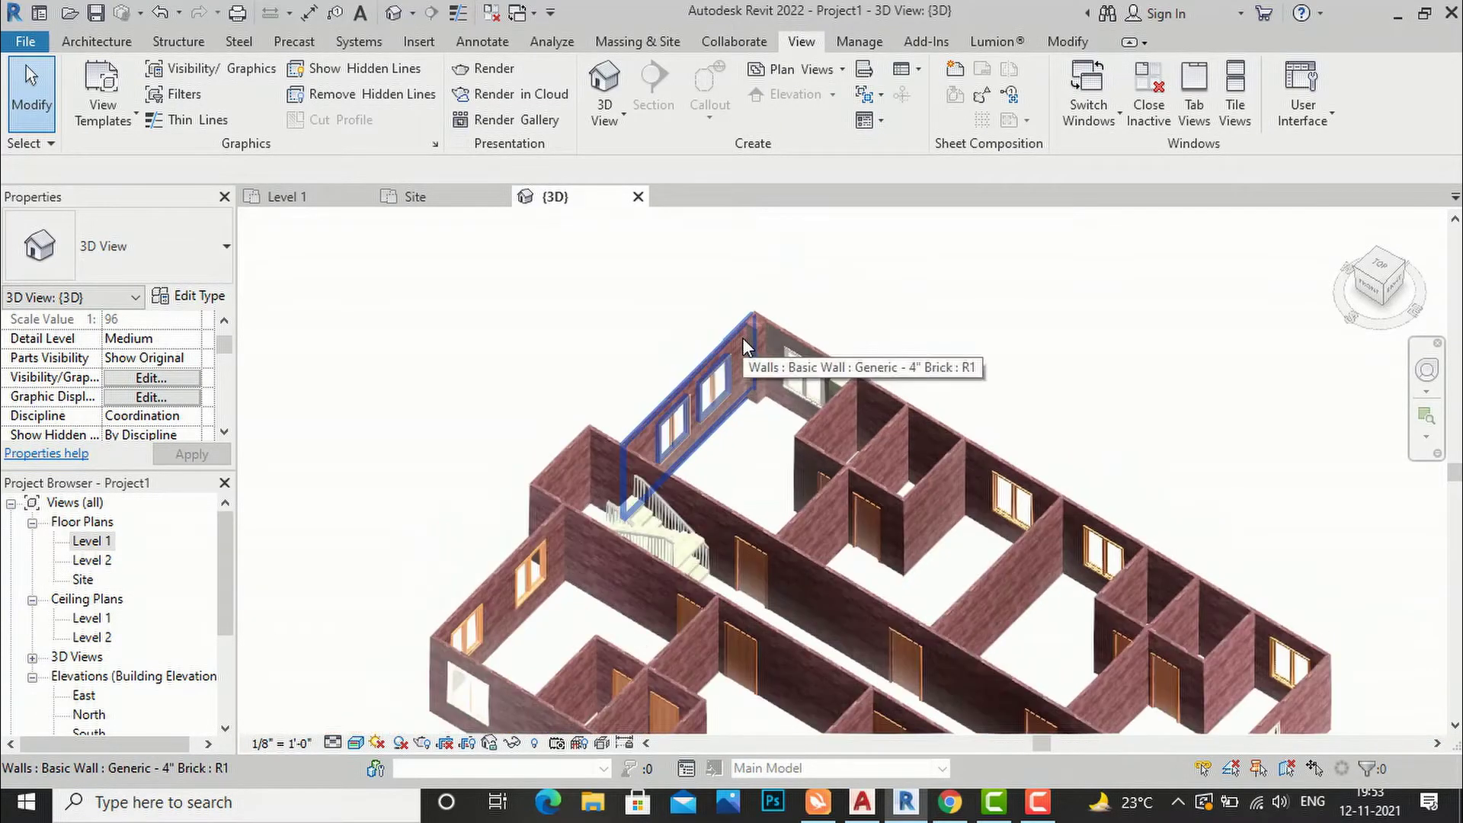
# Return to the Level 1 floor plan and place an 18 x 24 concrete structural column at the intersection of grids A and 1.
pyautogui.doubleClick(92, 540)
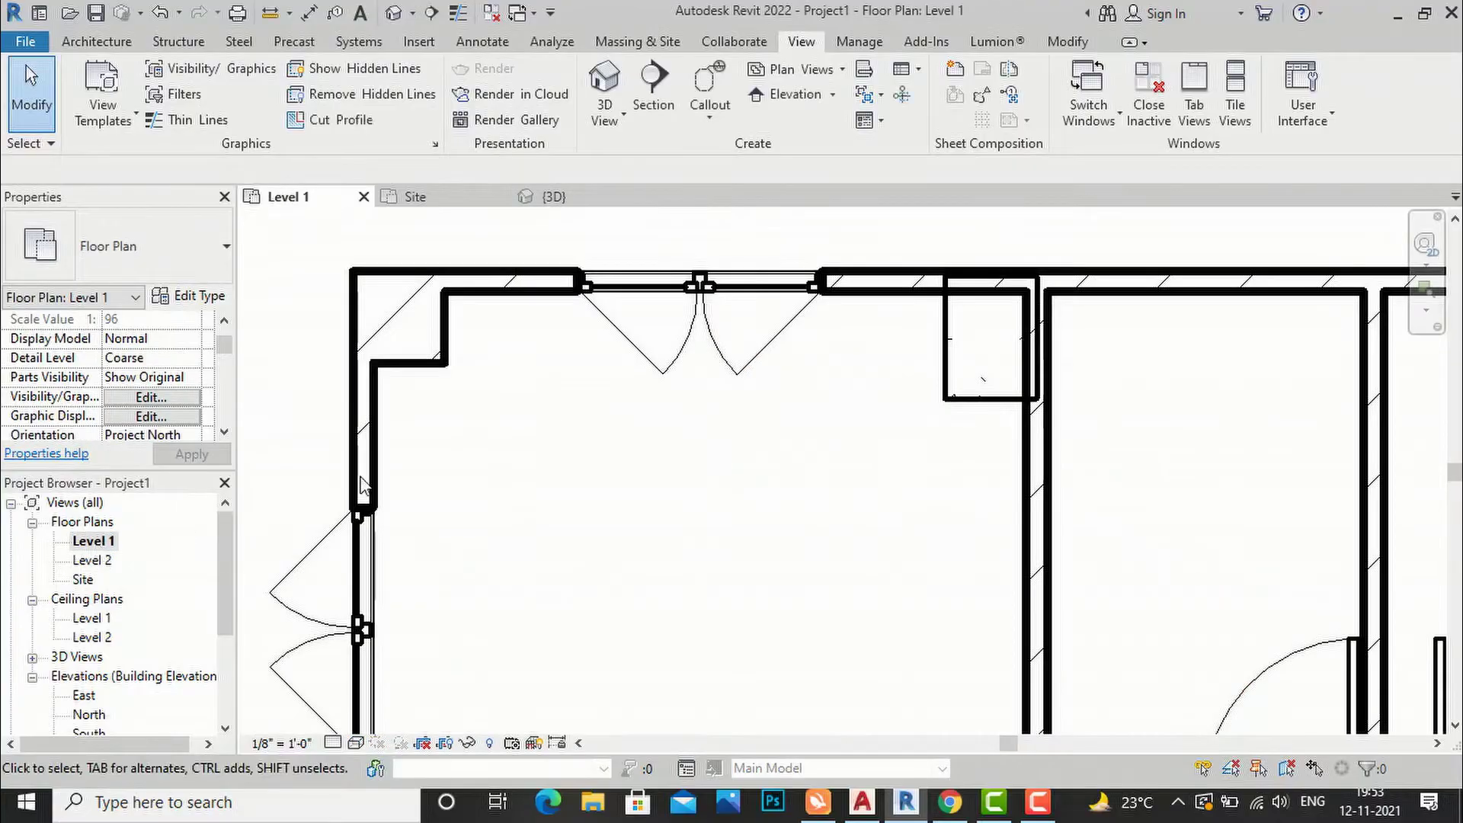
pyautogui.scroll(-8, 609, 355)
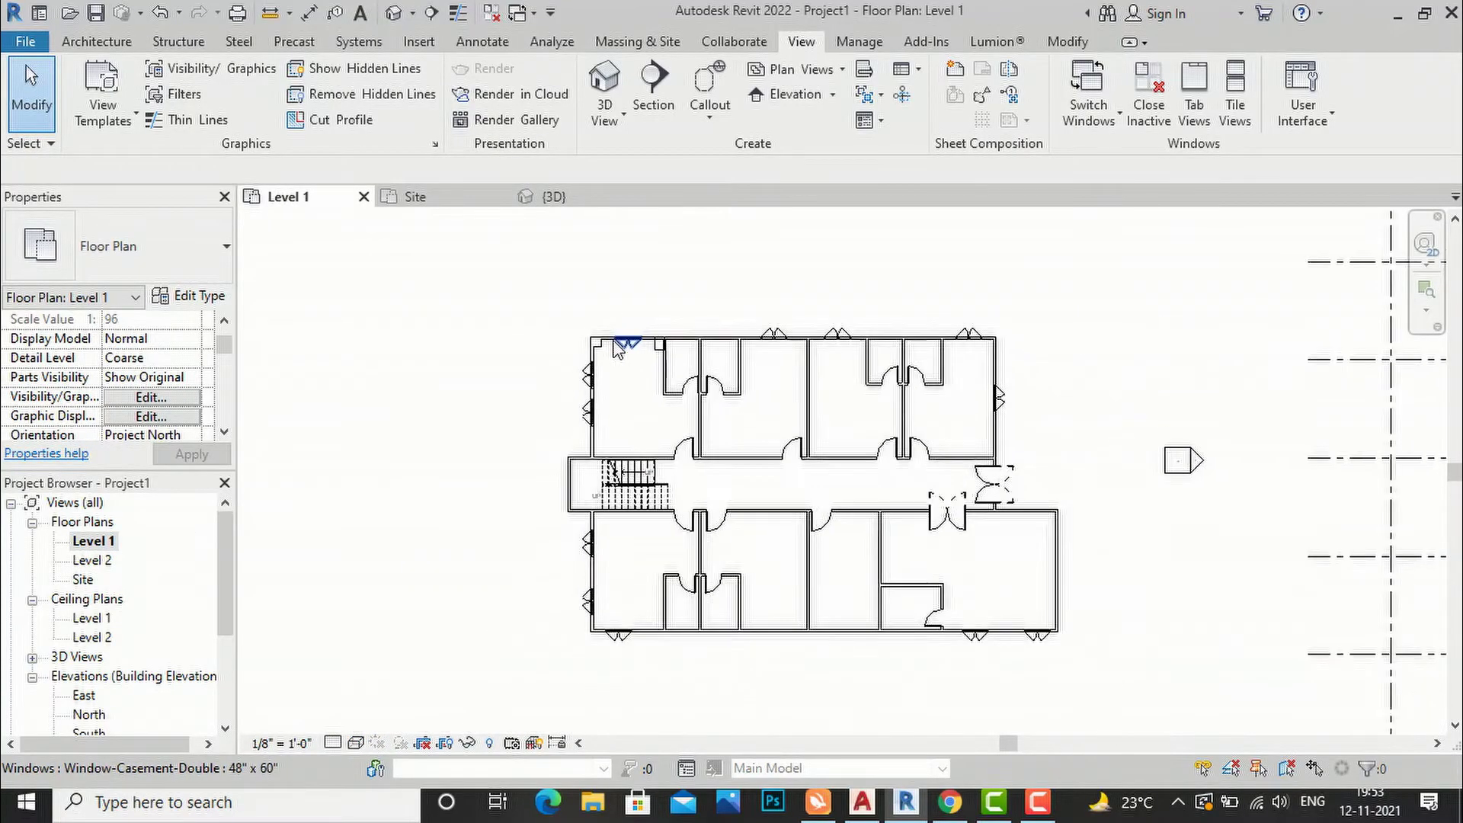
pyautogui.scroll(-2, 606, 352)
pyautogui.scroll(2, 1238, 302)
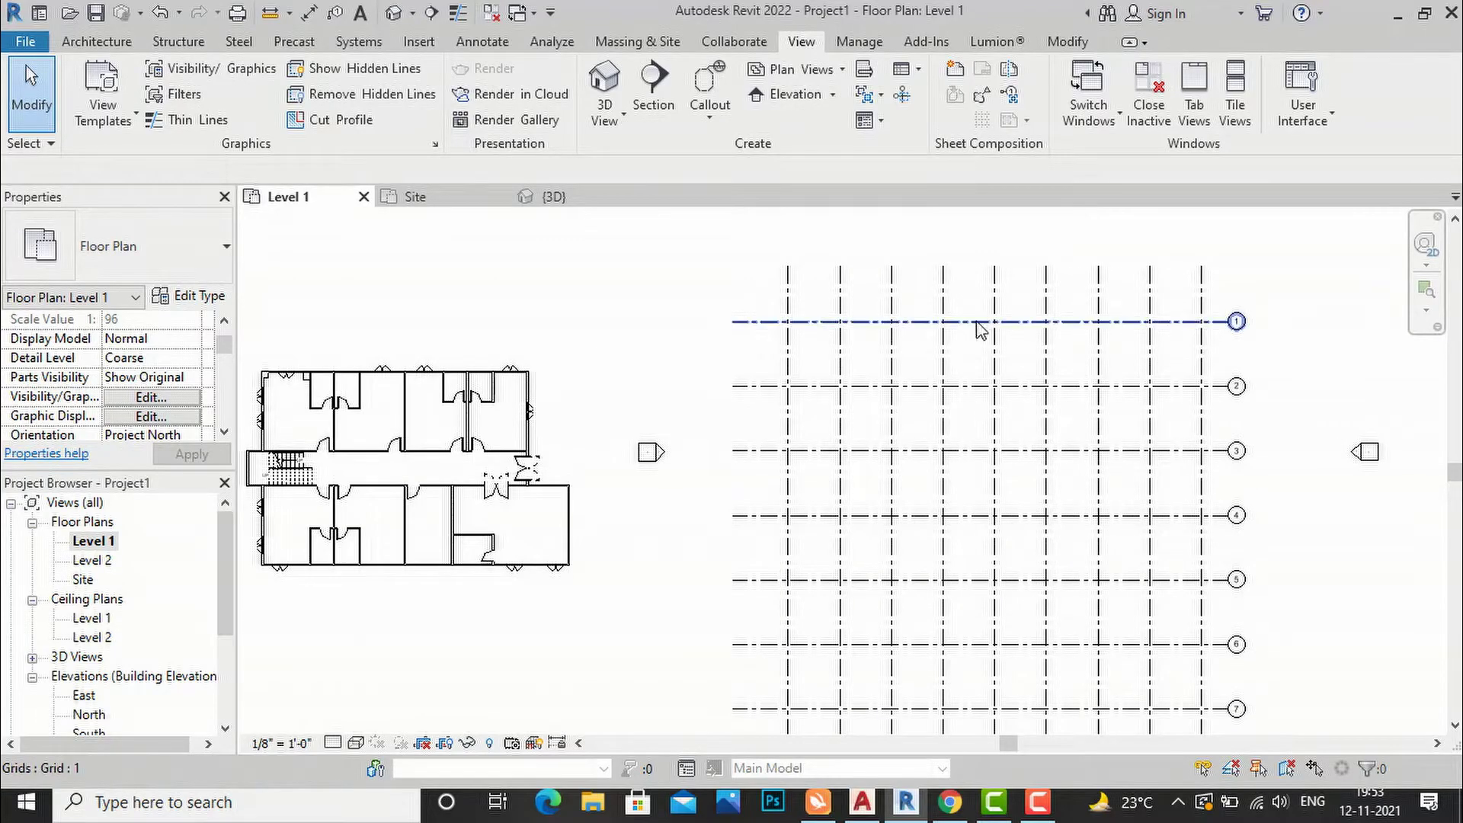
pyautogui.scroll(-1, 718, 290)
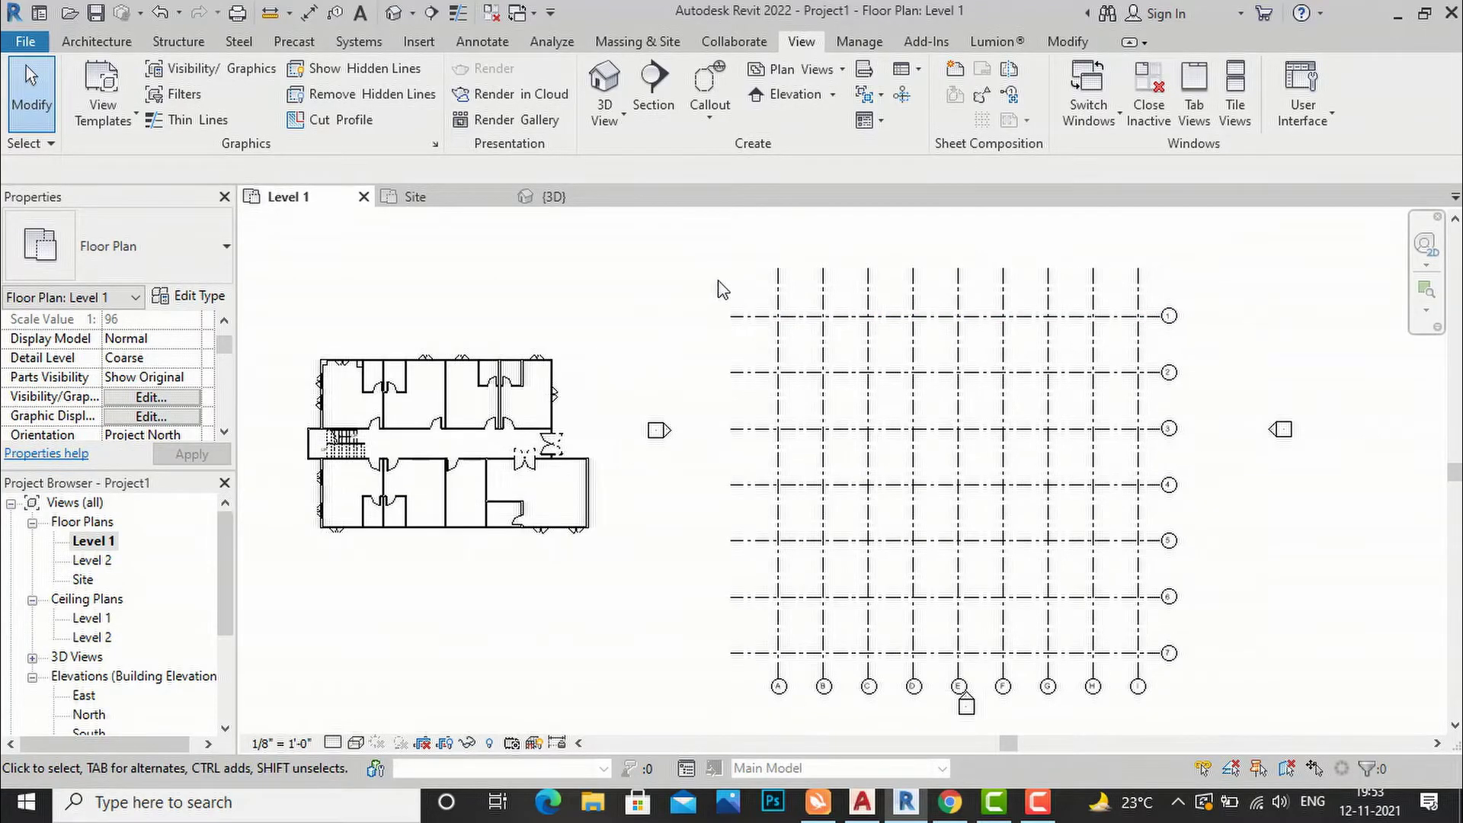
pyautogui.click(116, 44)
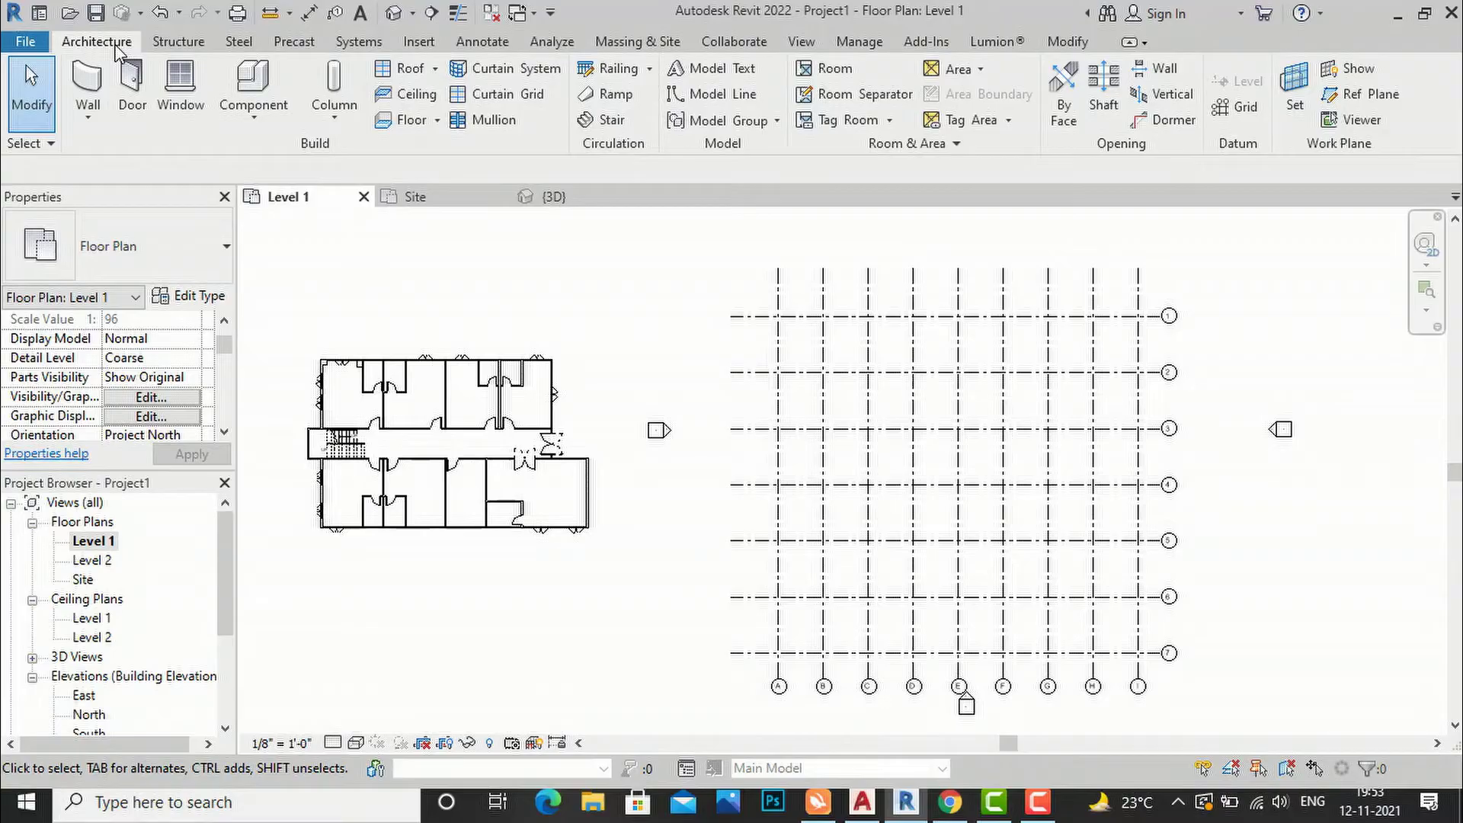
pyautogui.click(342, 132)
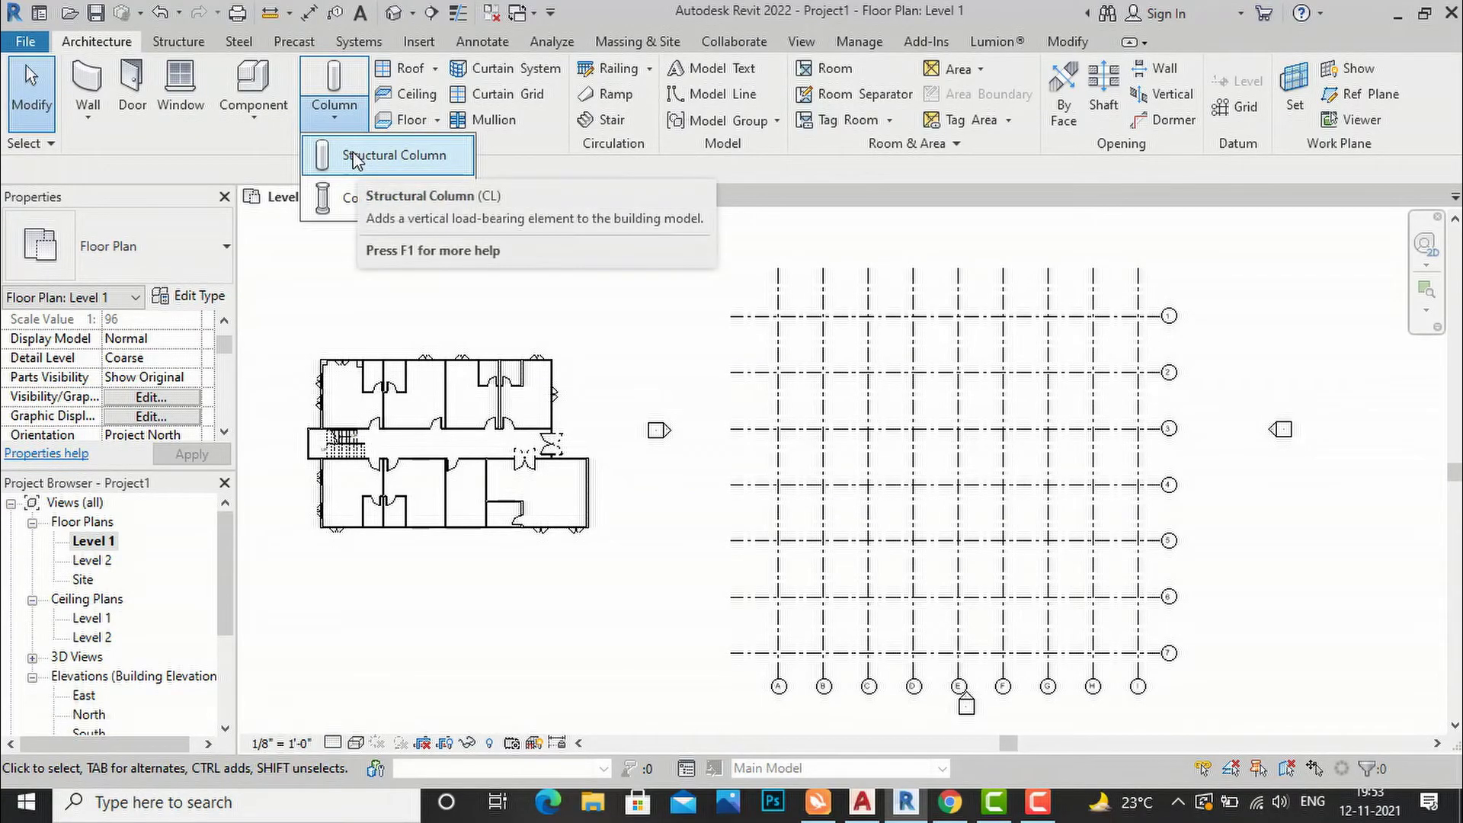
pyautogui.click(353, 157)
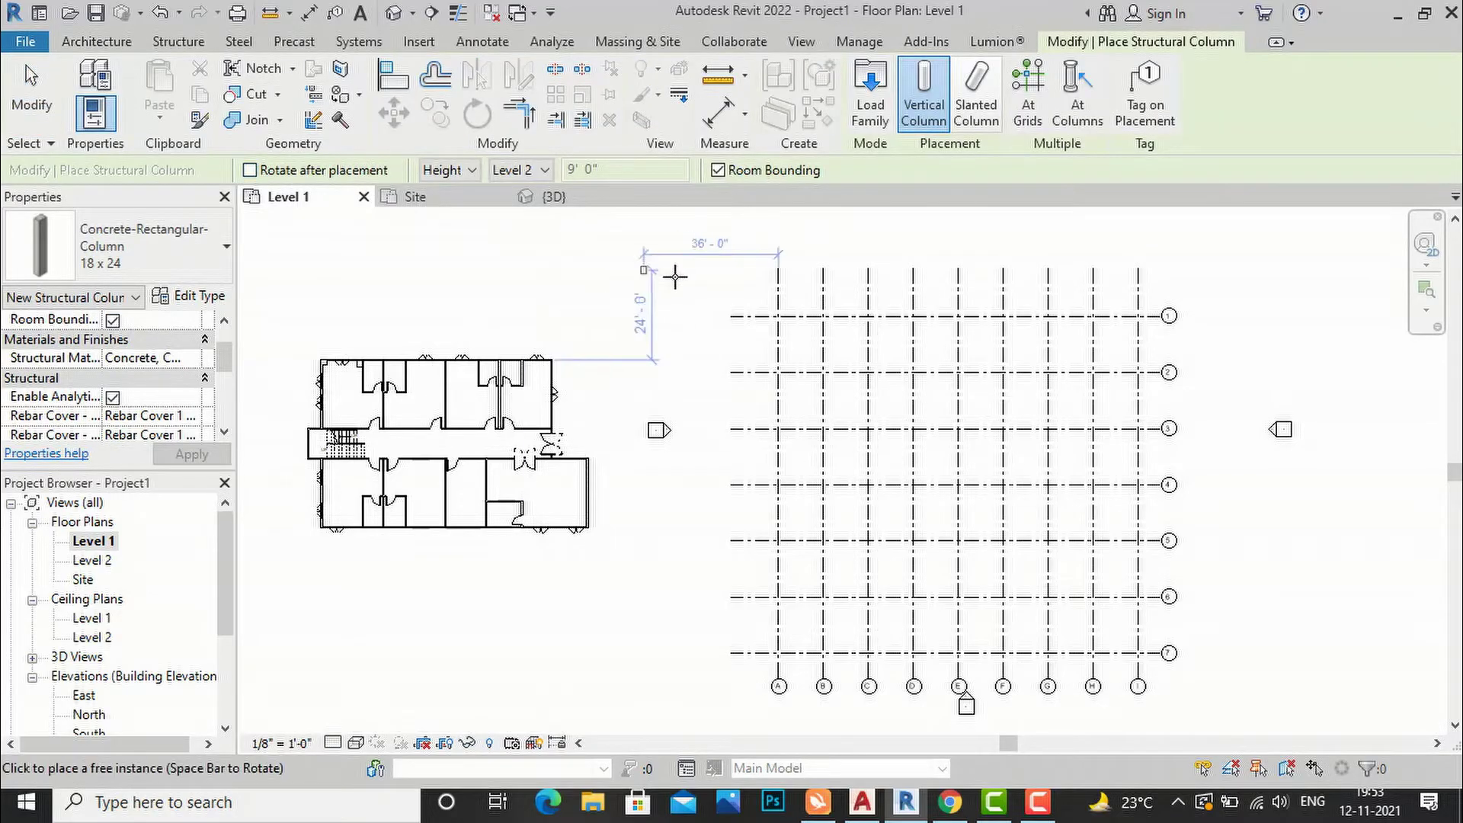
pyautogui.scroll(5, 785, 295)
pyautogui.scroll(3, 792, 304)
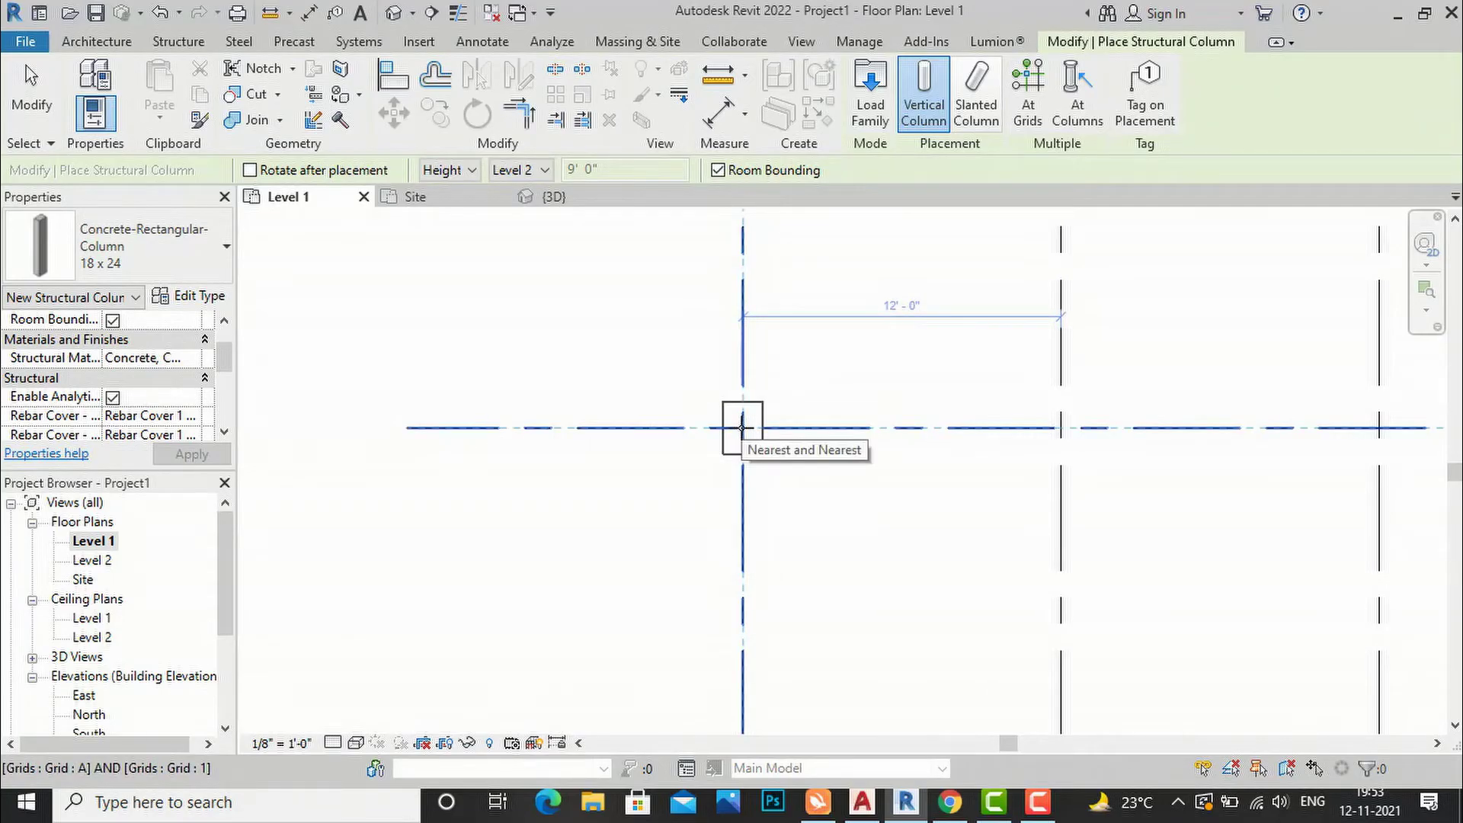
pyautogui.click(742, 427)
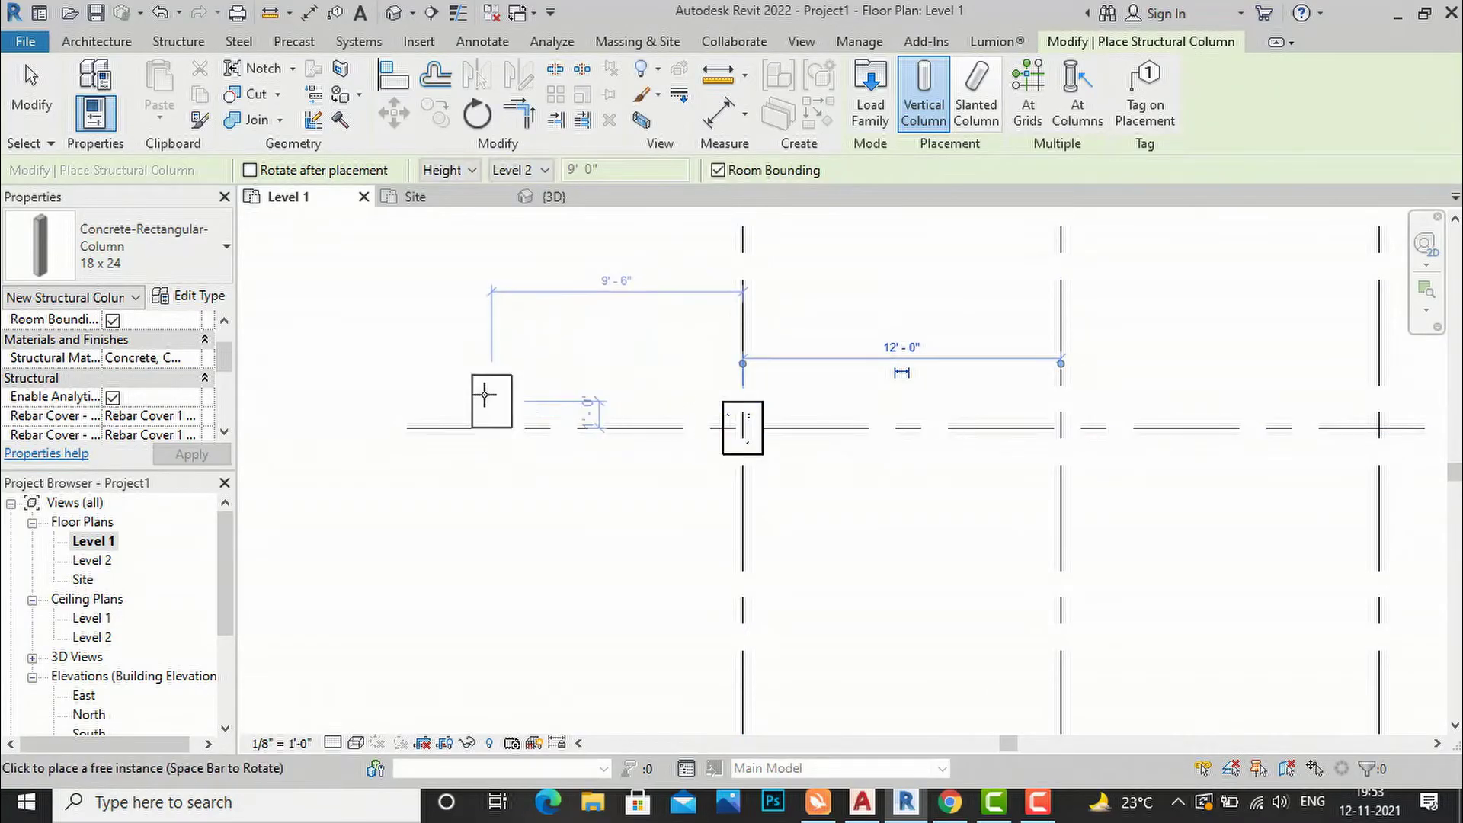
# Place another 18 x 24 concrete structural column at the intersection of grids B and 1.
pyautogui.scroll(-4, 534, 337)
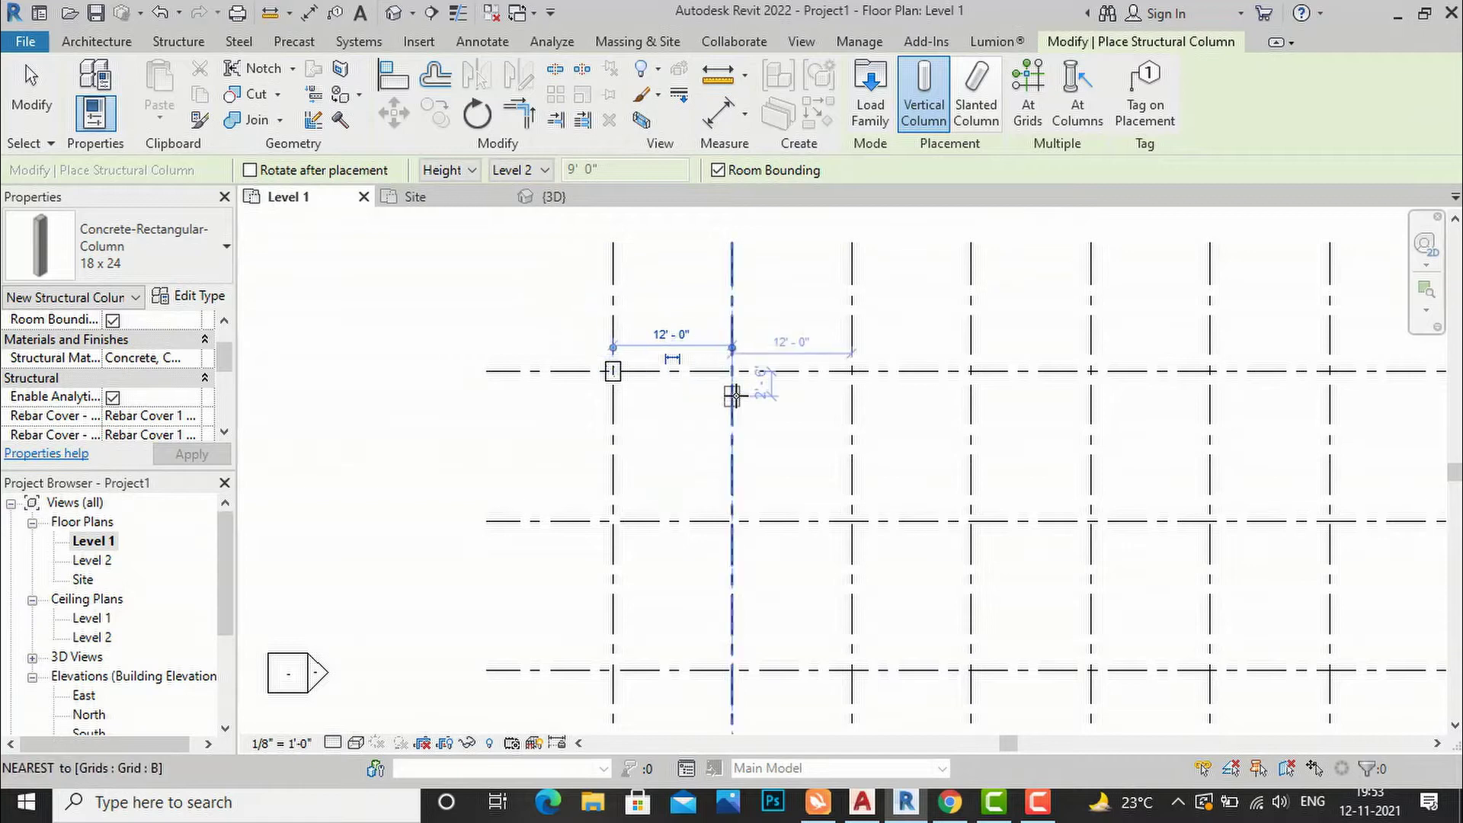
pyautogui.scroll(2, 733, 392)
pyautogui.click(728, 352)
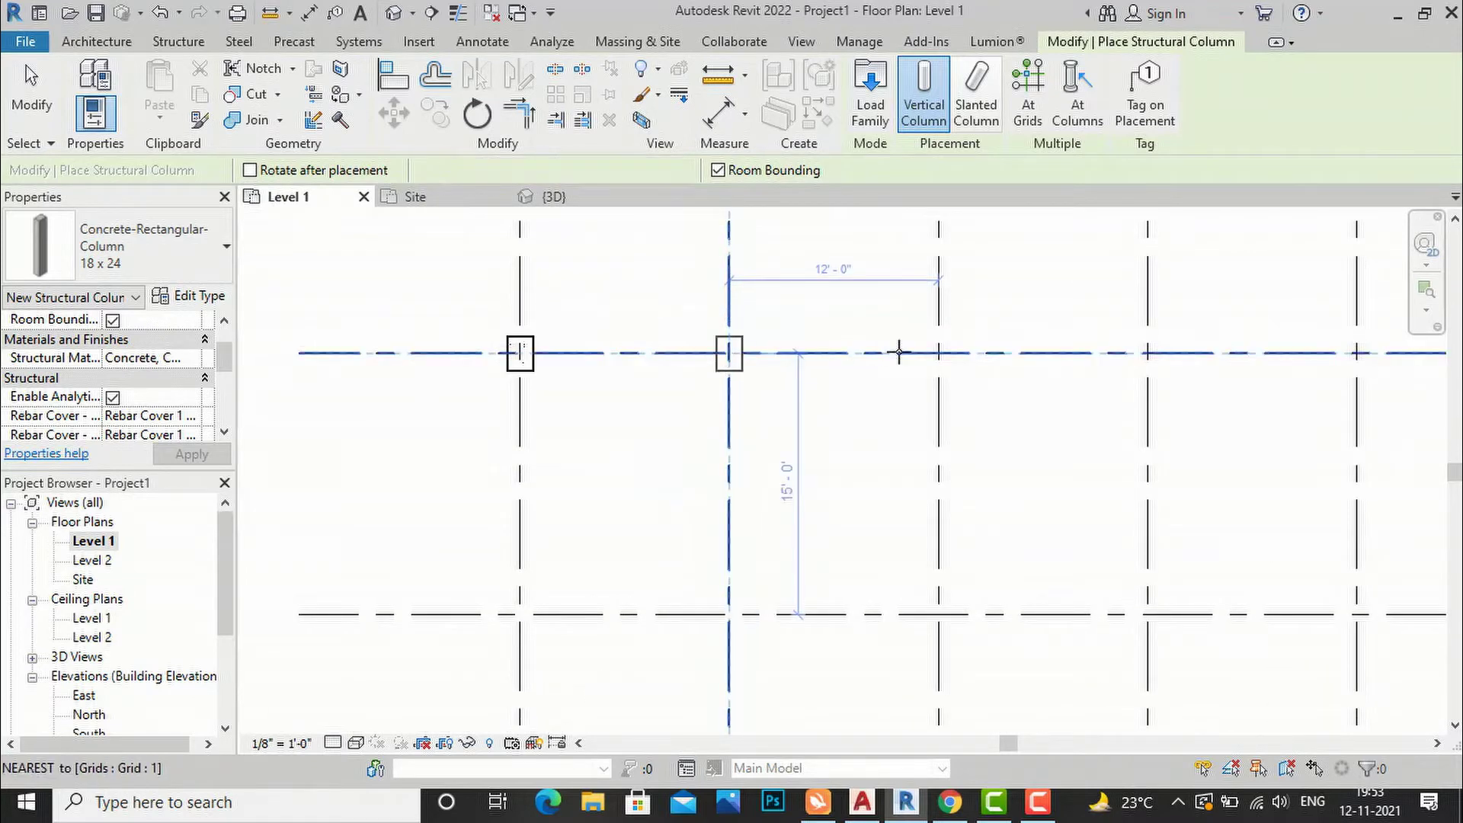
# Place 18 x 24 concrete structural columns at the intersections of grid 1 with grids C and D.
pyautogui.click(938, 352)
pyautogui.click(1146, 352)
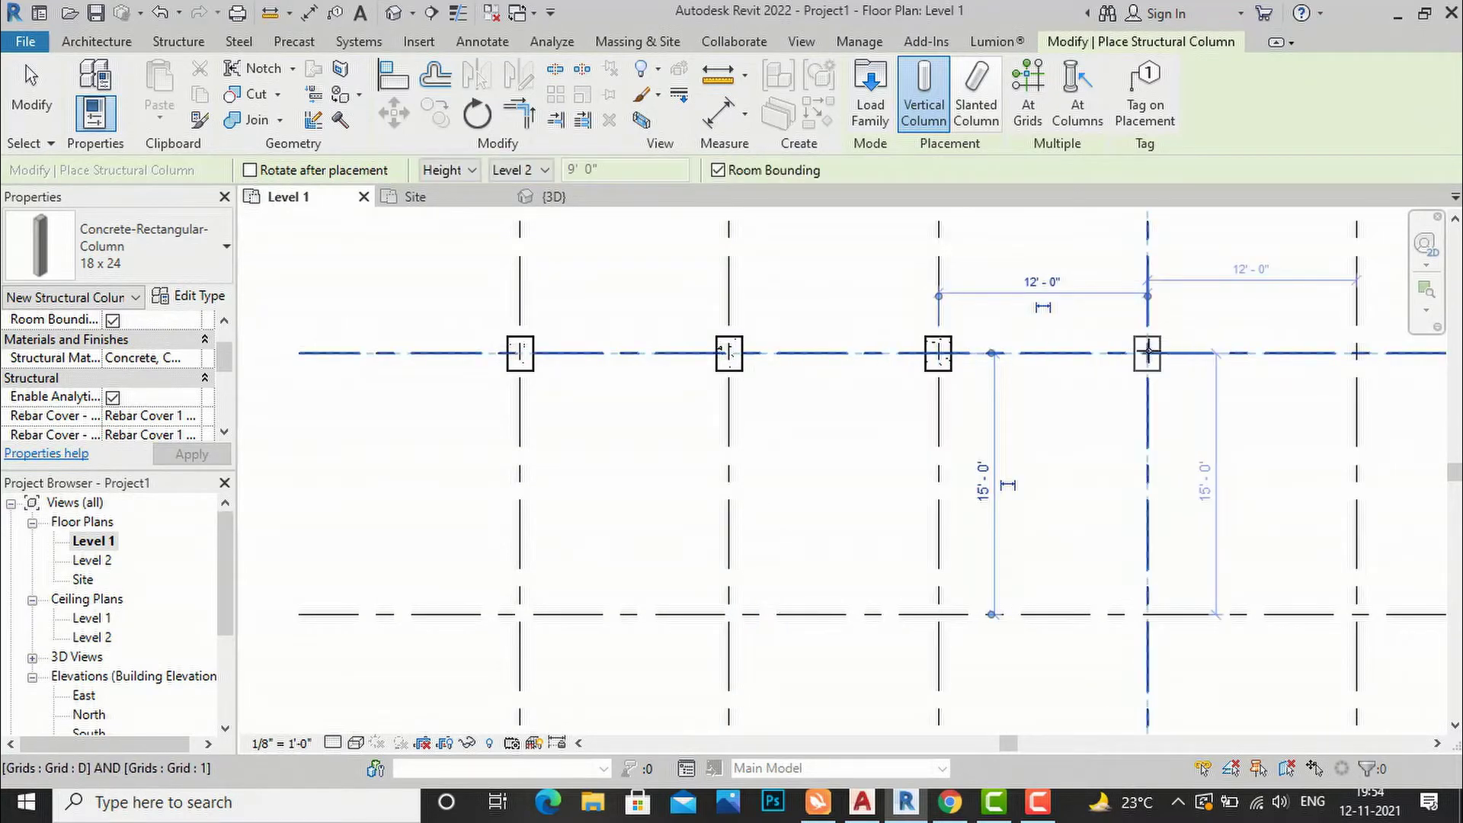
pyautogui.press('Escape')
pyautogui.press('Escape')
pyautogui.scroll(-4, 748, 320)
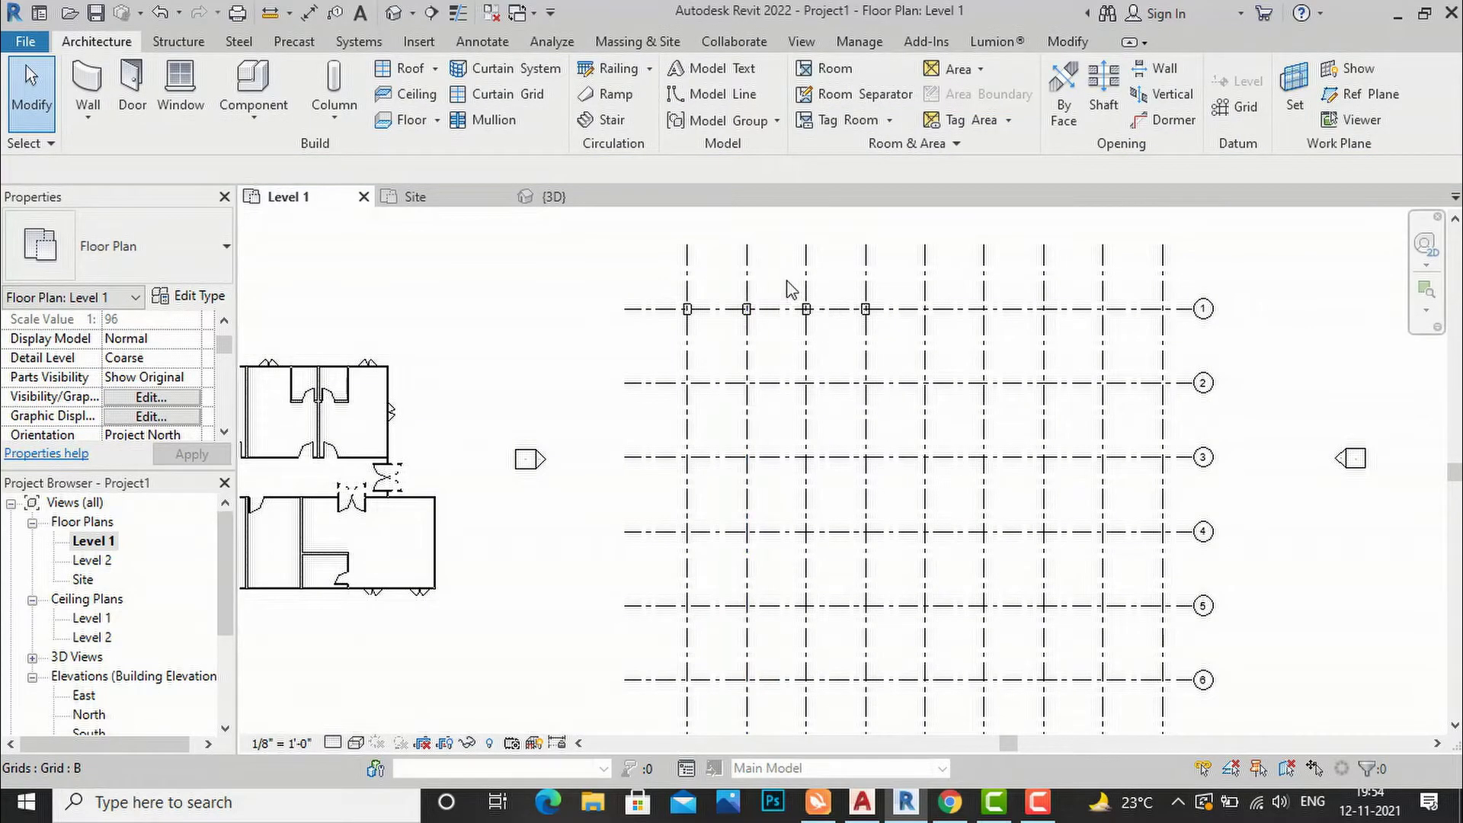
pyautogui.scroll(-2, 777, 292)
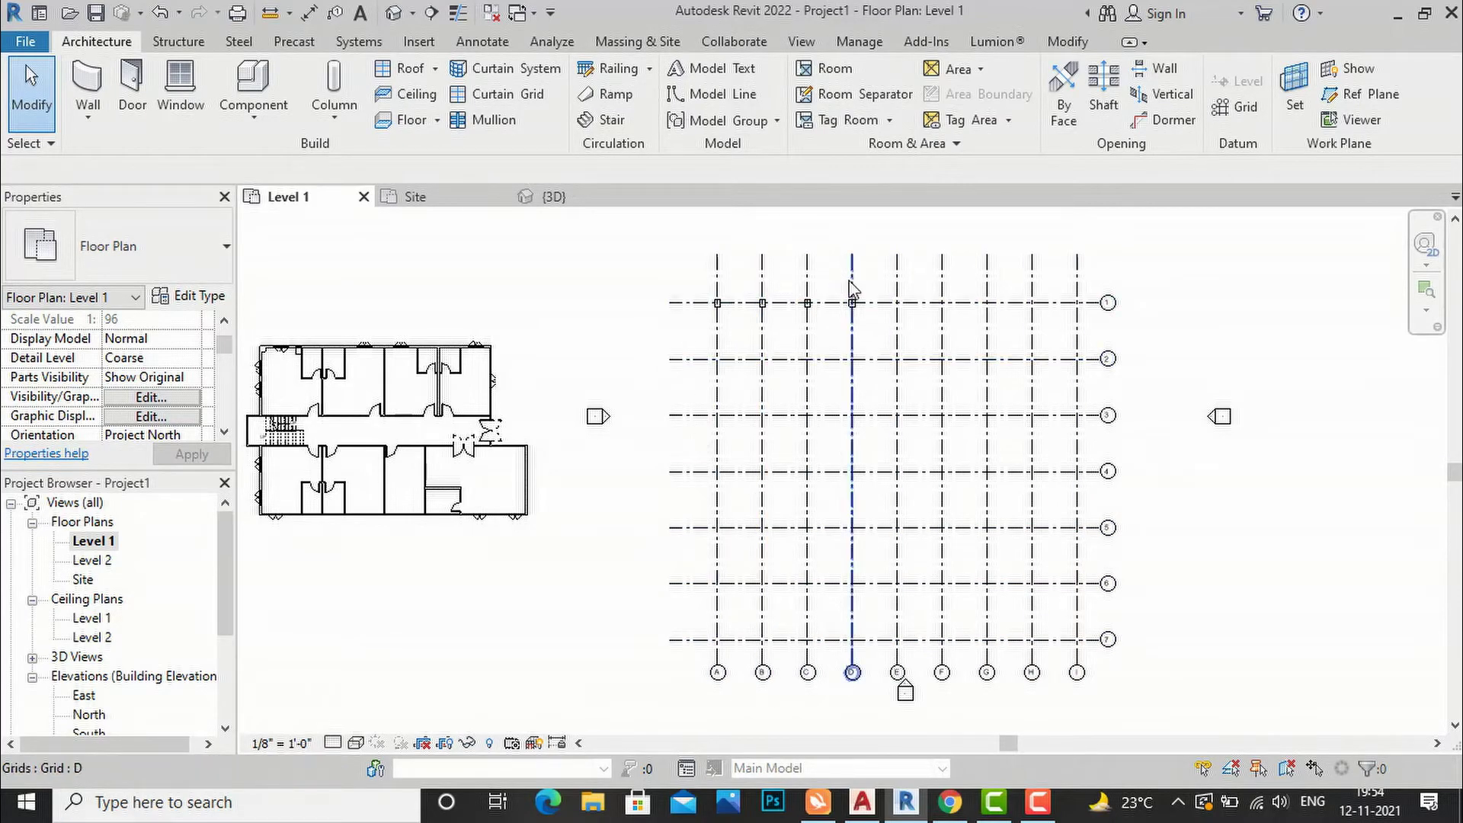
# Undo the structural columns placed one by one along grid 1.
pyautogui.scroll(1, 852, 308)
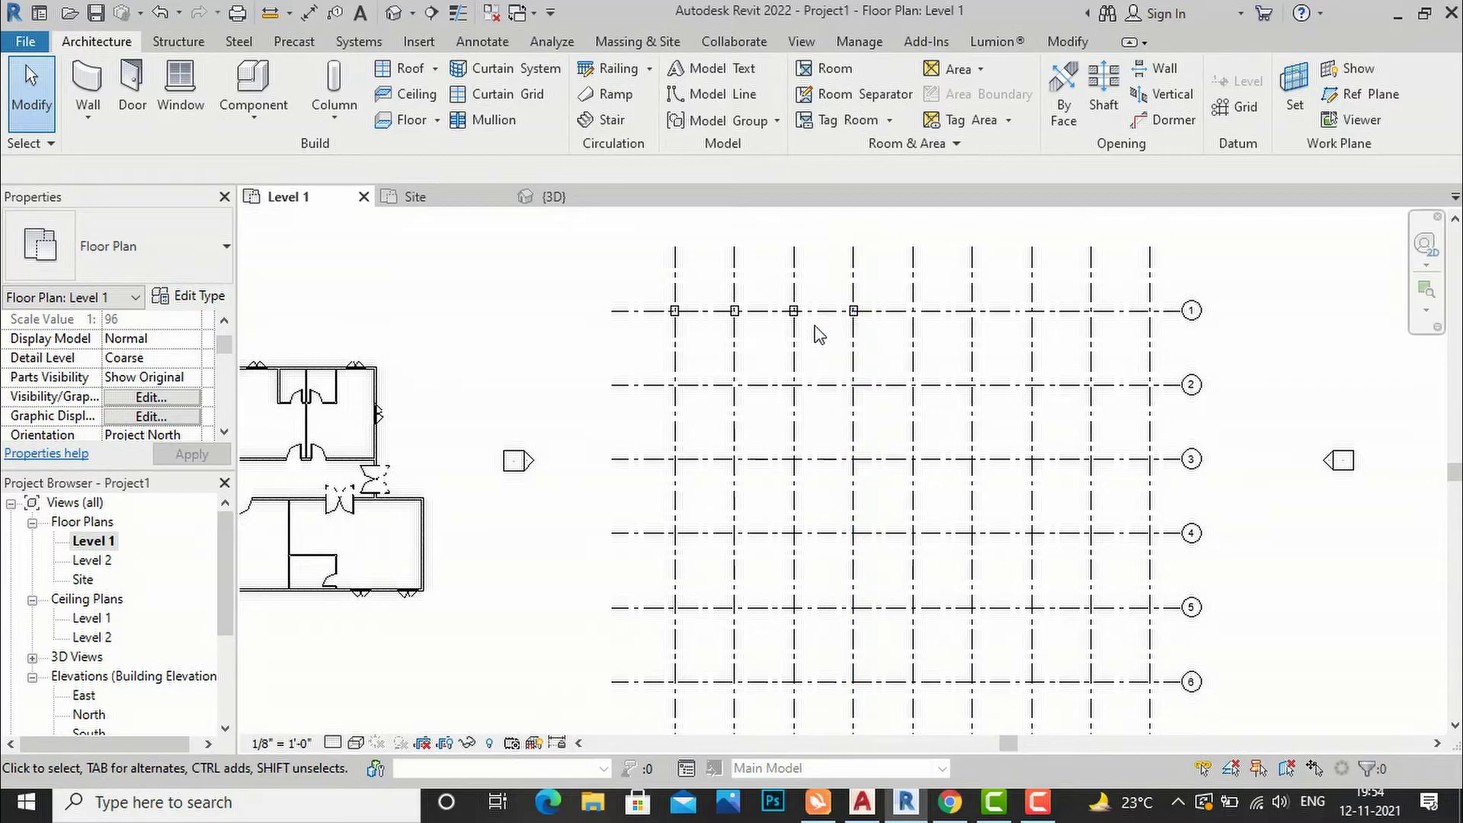
pyautogui.scroll(3, 819, 335)
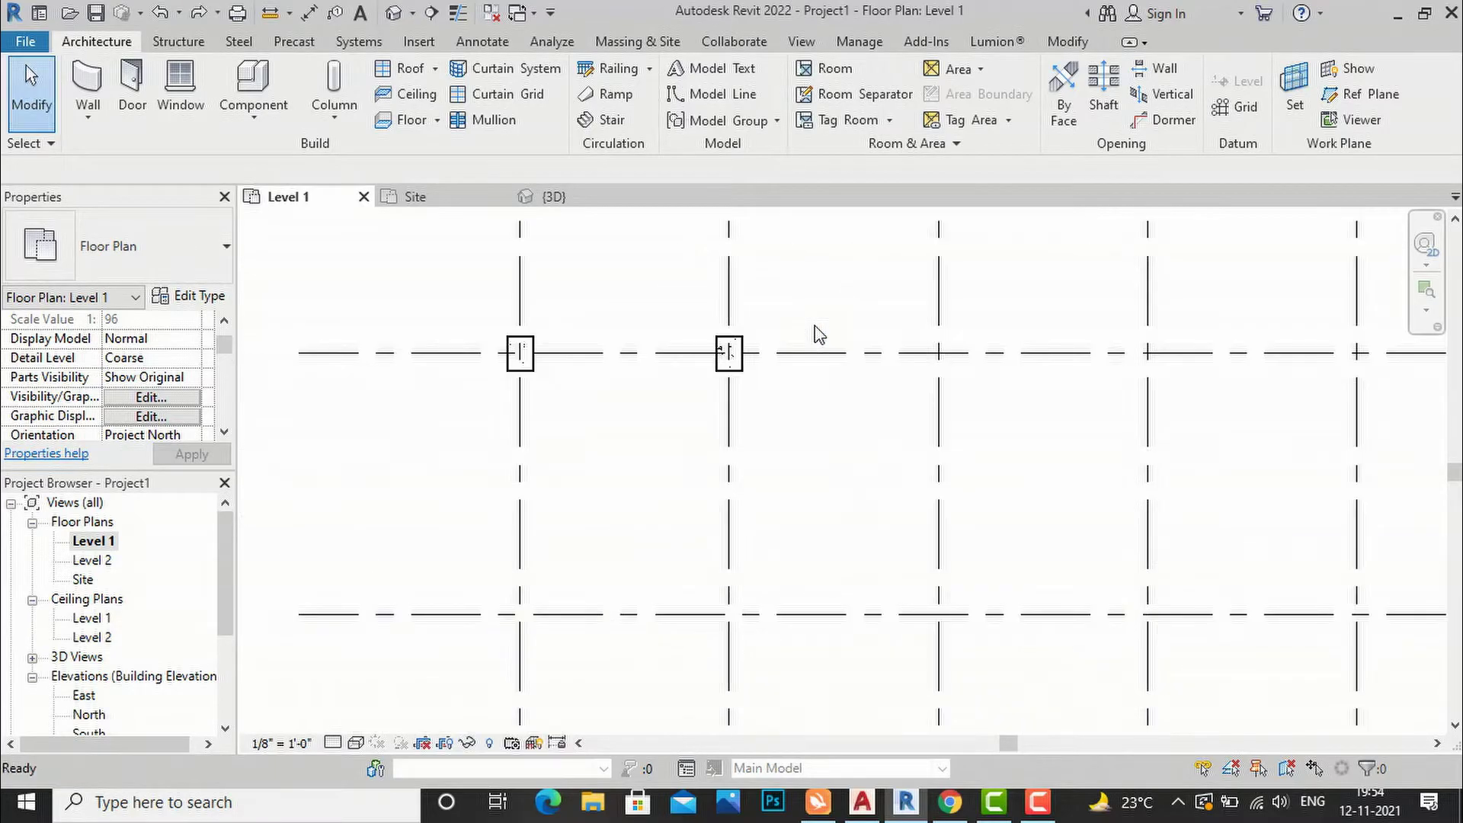
pyautogui.scroll(-5, 733, 320)
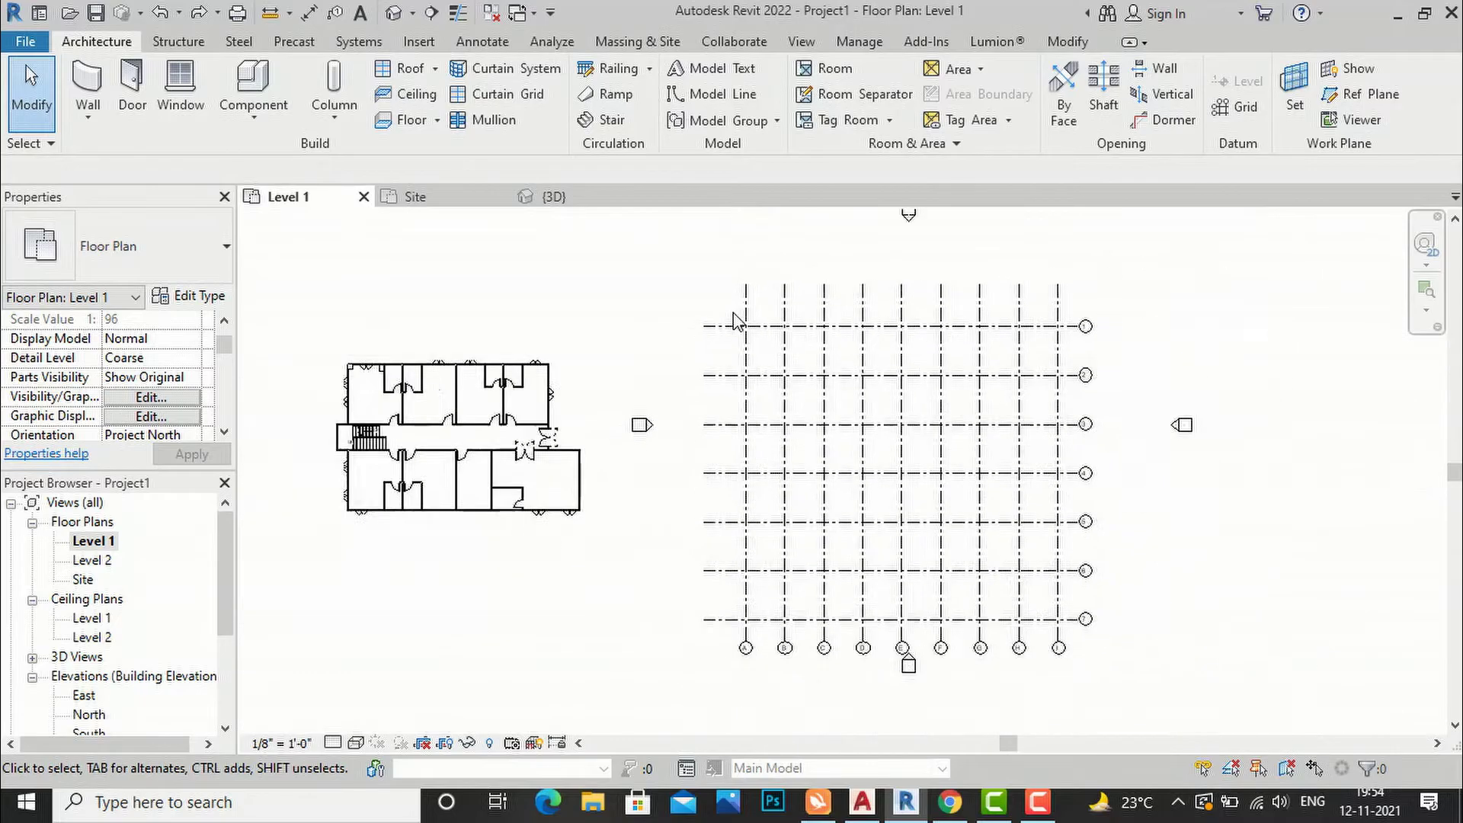
pyautogui.scroll(-1, 734, 320)
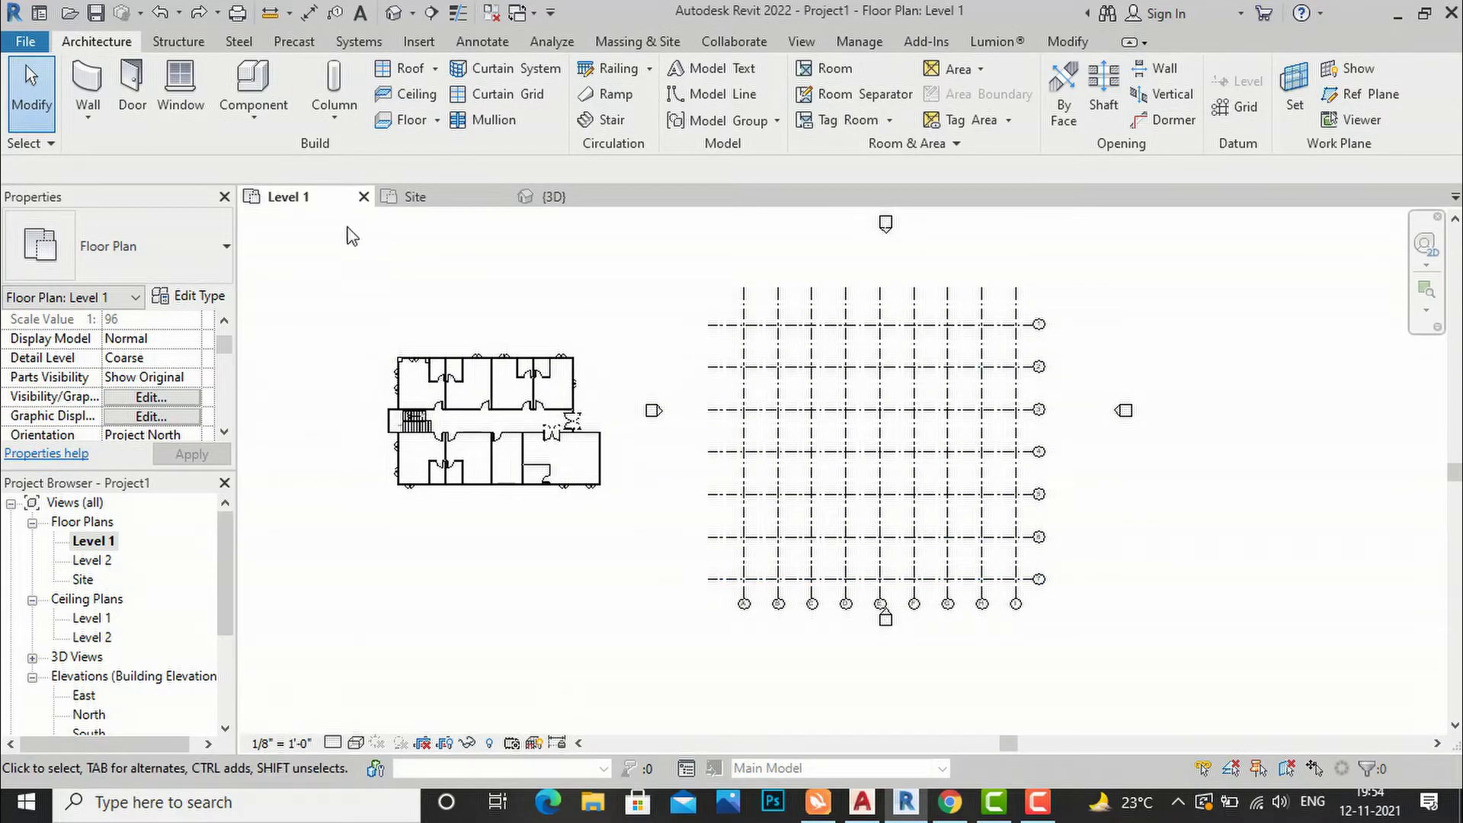
# Start an At Grids placement of 18 x 24 concrete structural columns and select all grid lines A to I and 1 to 7.
pyautogui.click(340, 118)
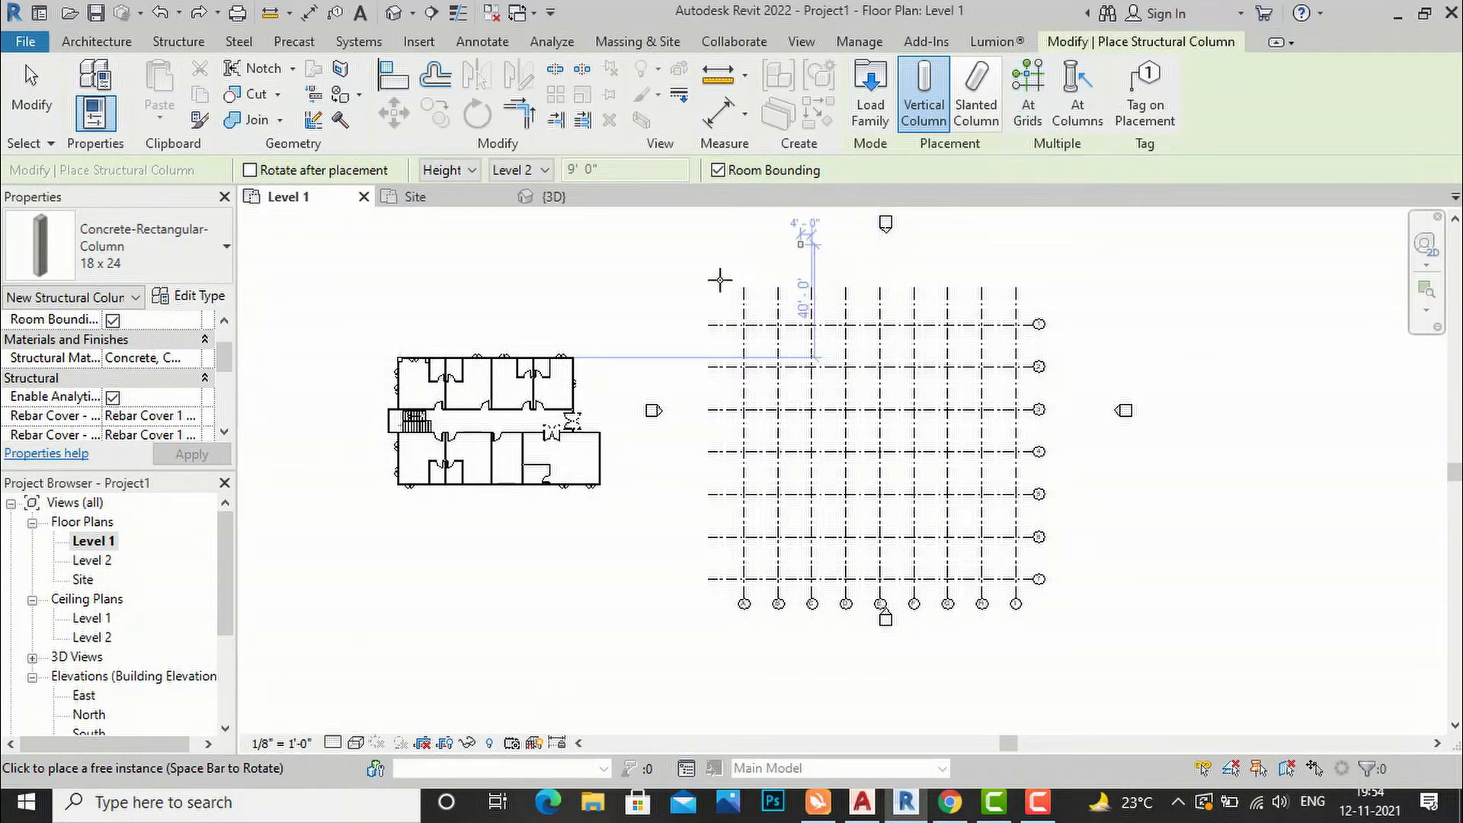
pyautogui.scroll(2, 734, 286)
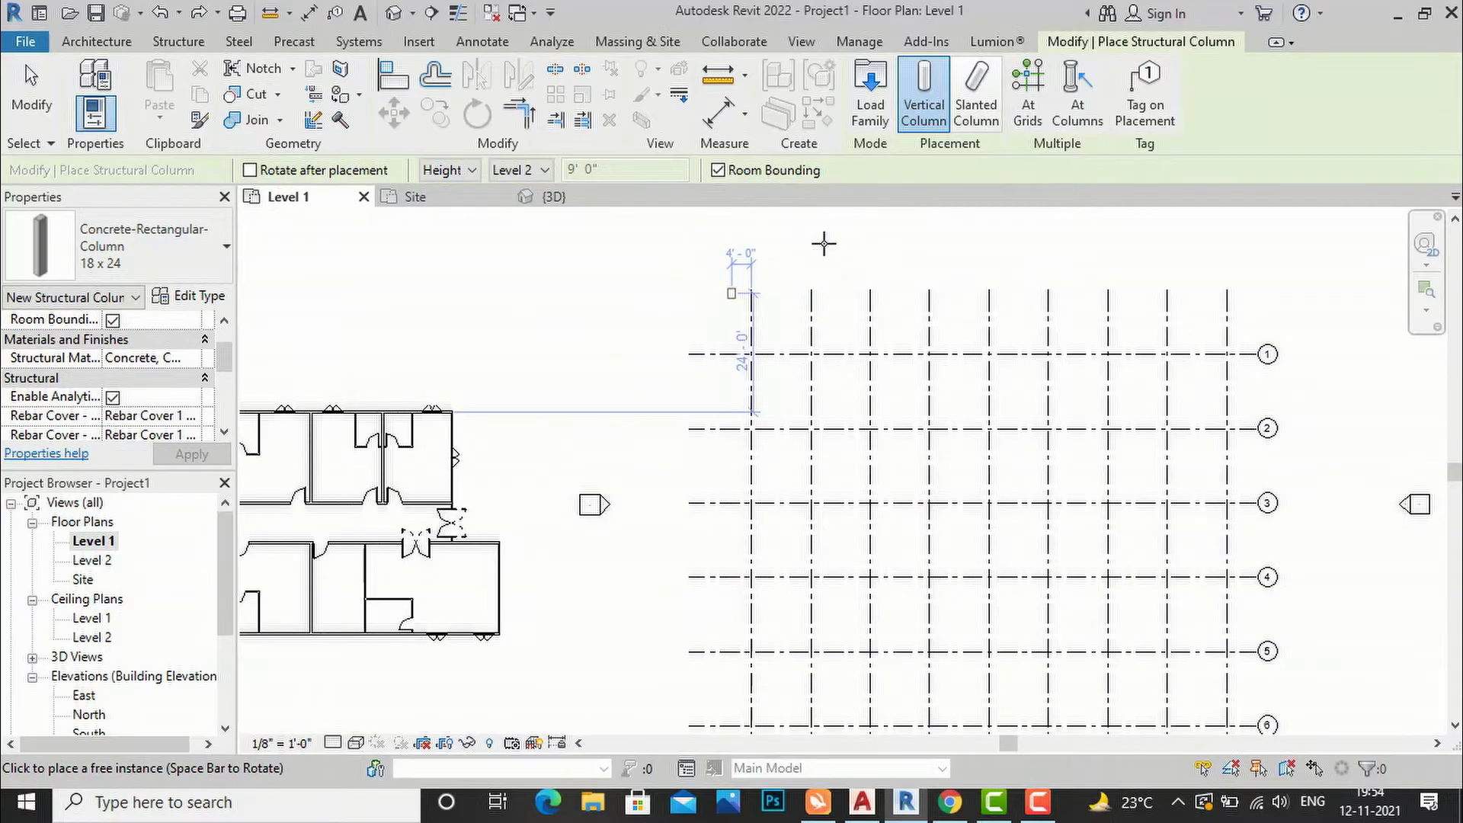
pyautogui.click(1030, 110)
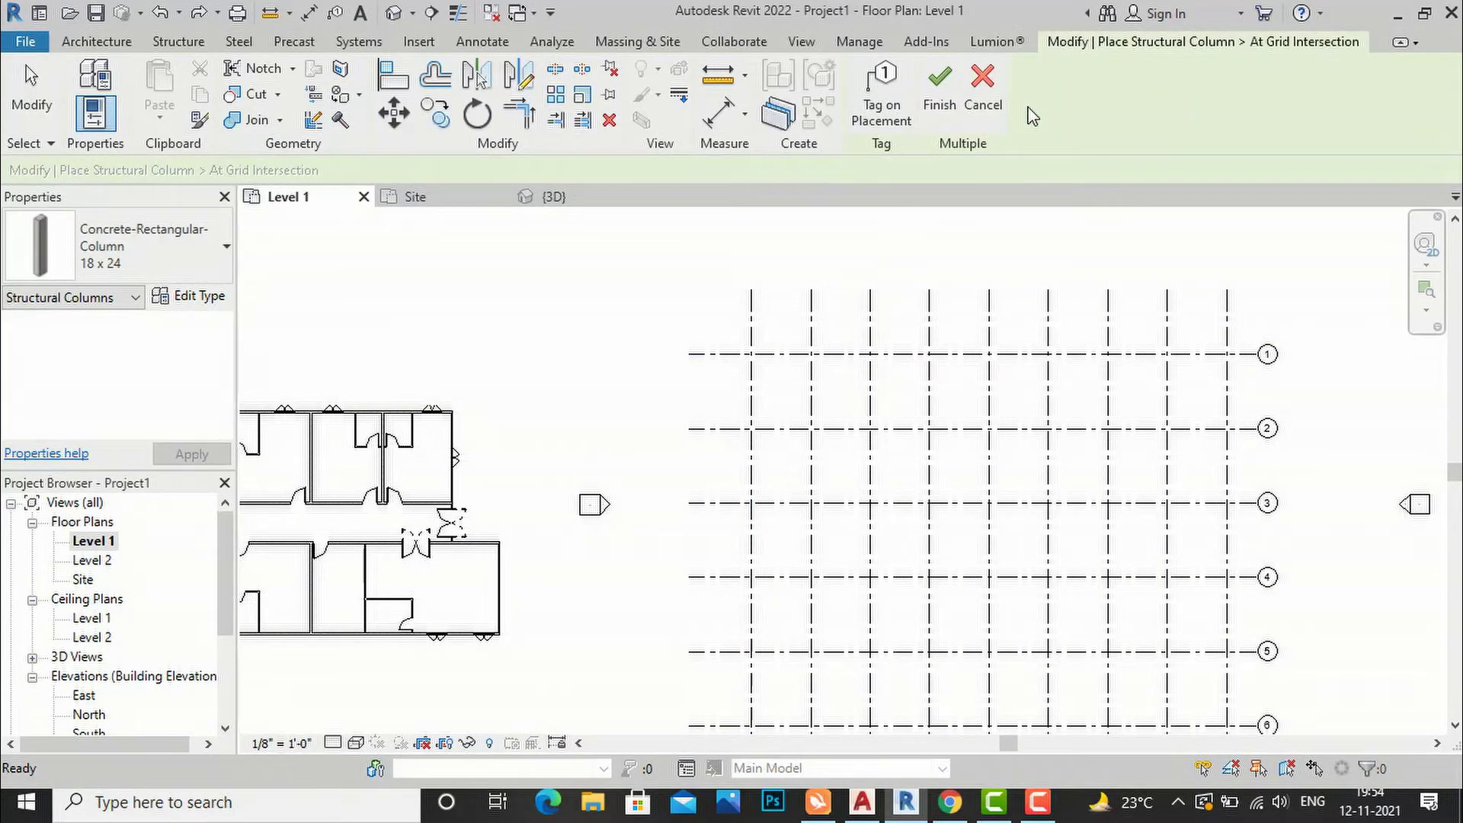
pyautogui.scroll(-1, 664, 259)
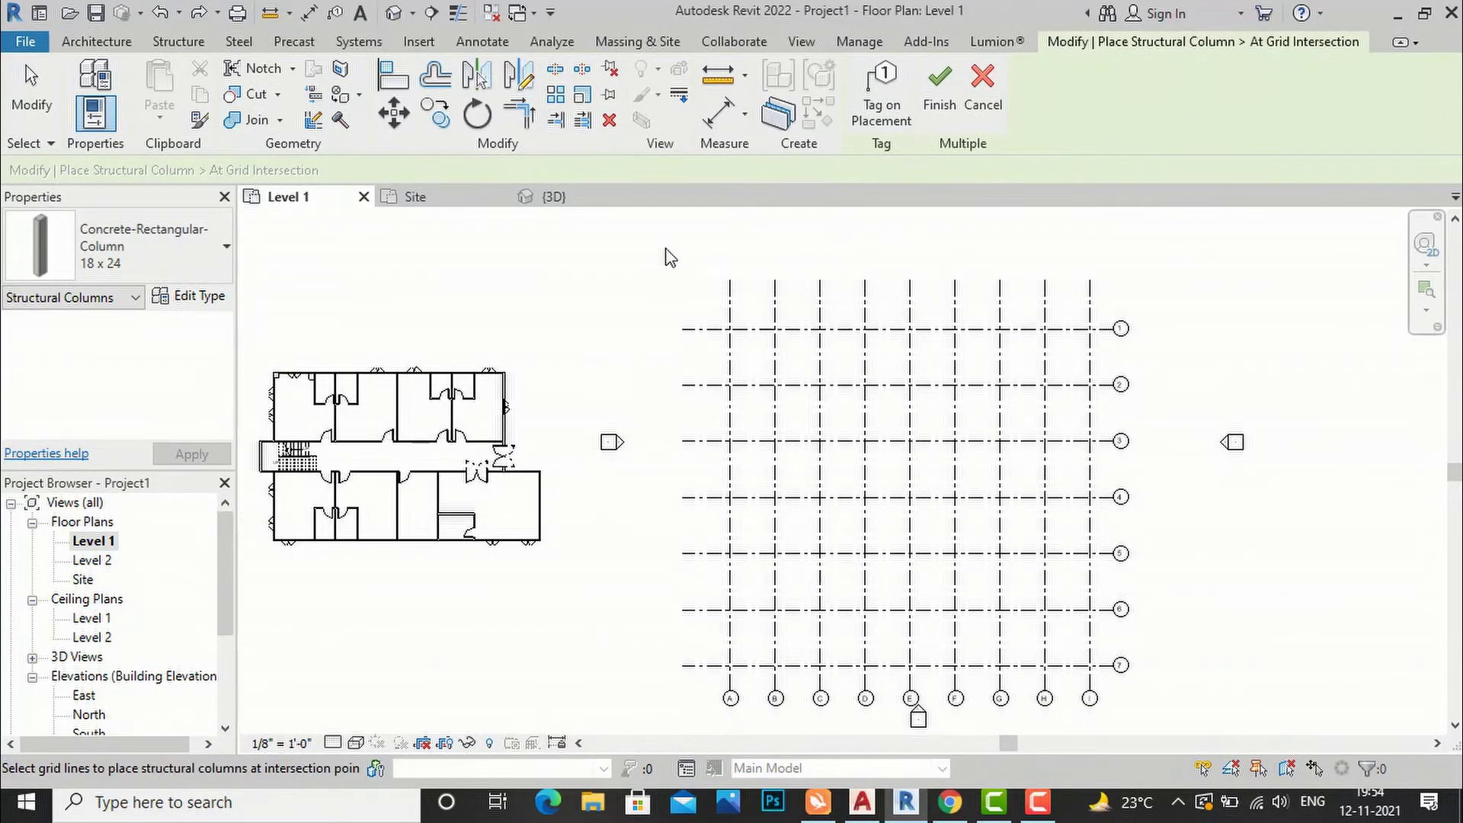
pyautogui.moveTo(638, 246); pyautogui.dragTo(1164, 697)
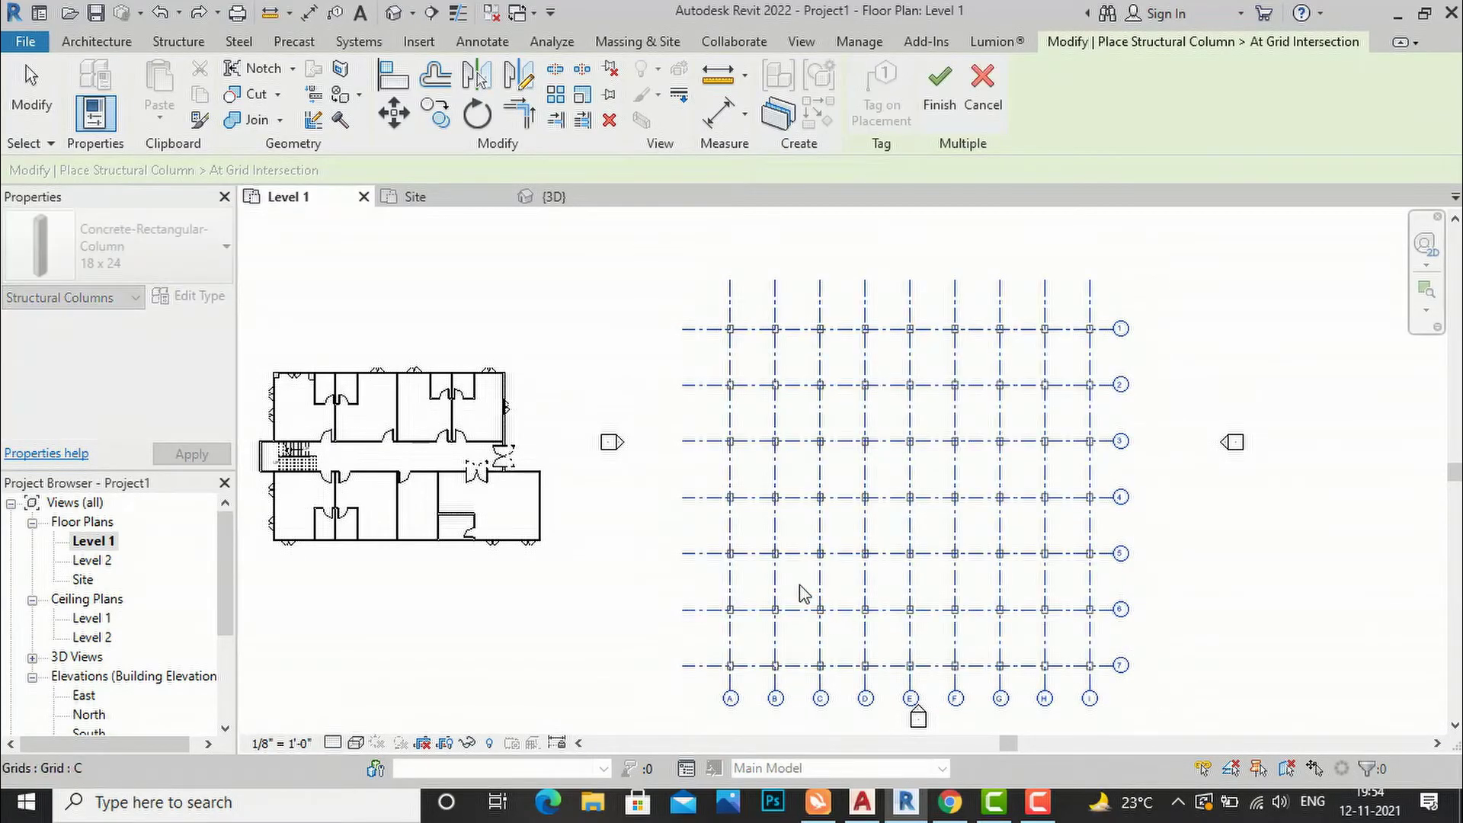
# Check the column previews at the grid intersections and finish the At Grids placement.
pyautogui.scroll(3, 796, 464)
pyautogui.scroll(4, 746, 426)
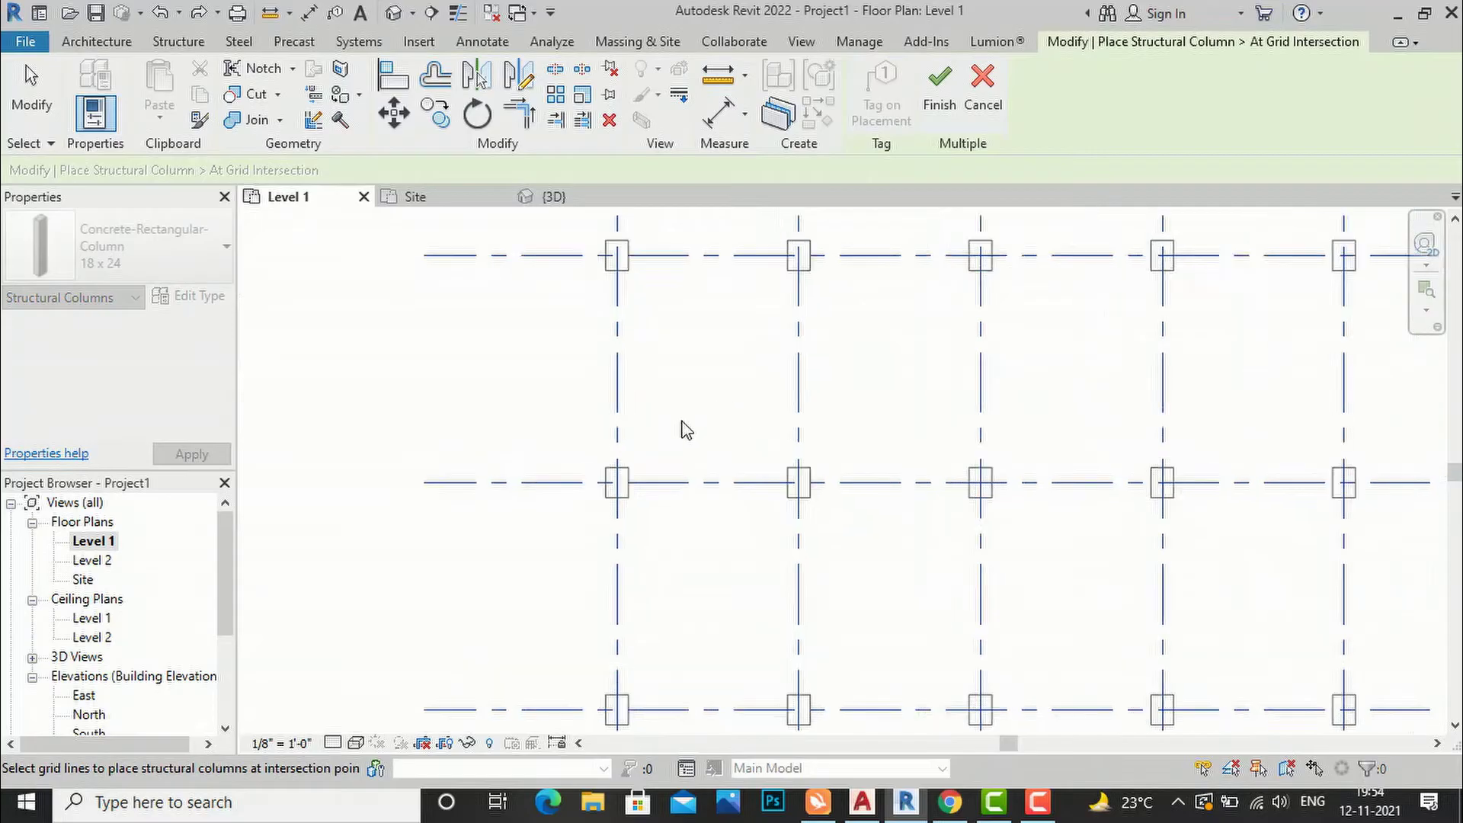
pyautogui.scroll(-2, 716, 438)
pyautogui.scroll(-3, 745, 426)
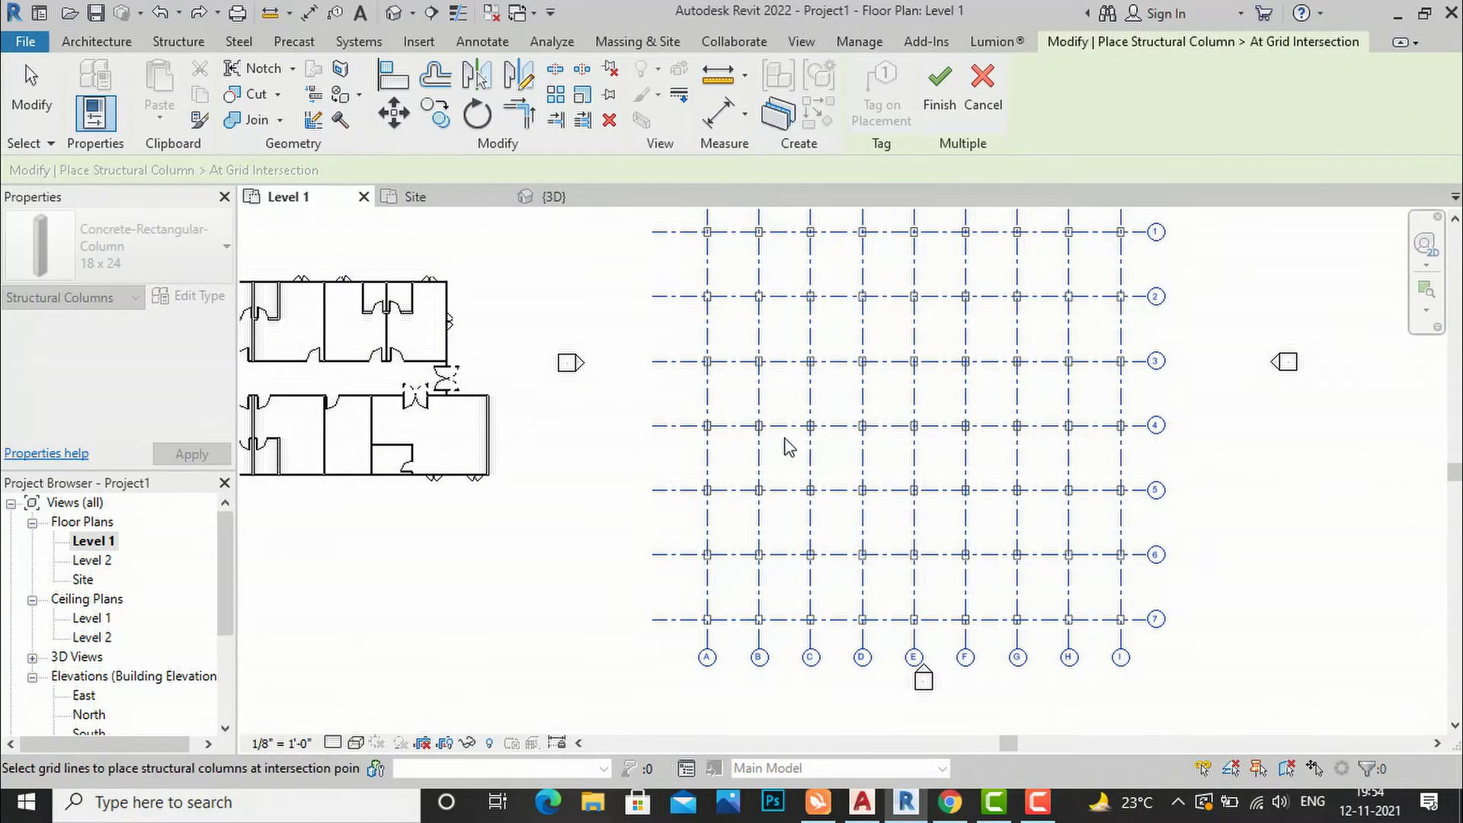
pyautogui.scroll(1, 724, 351)
pyautogui.scroll(-2, 670, 424)
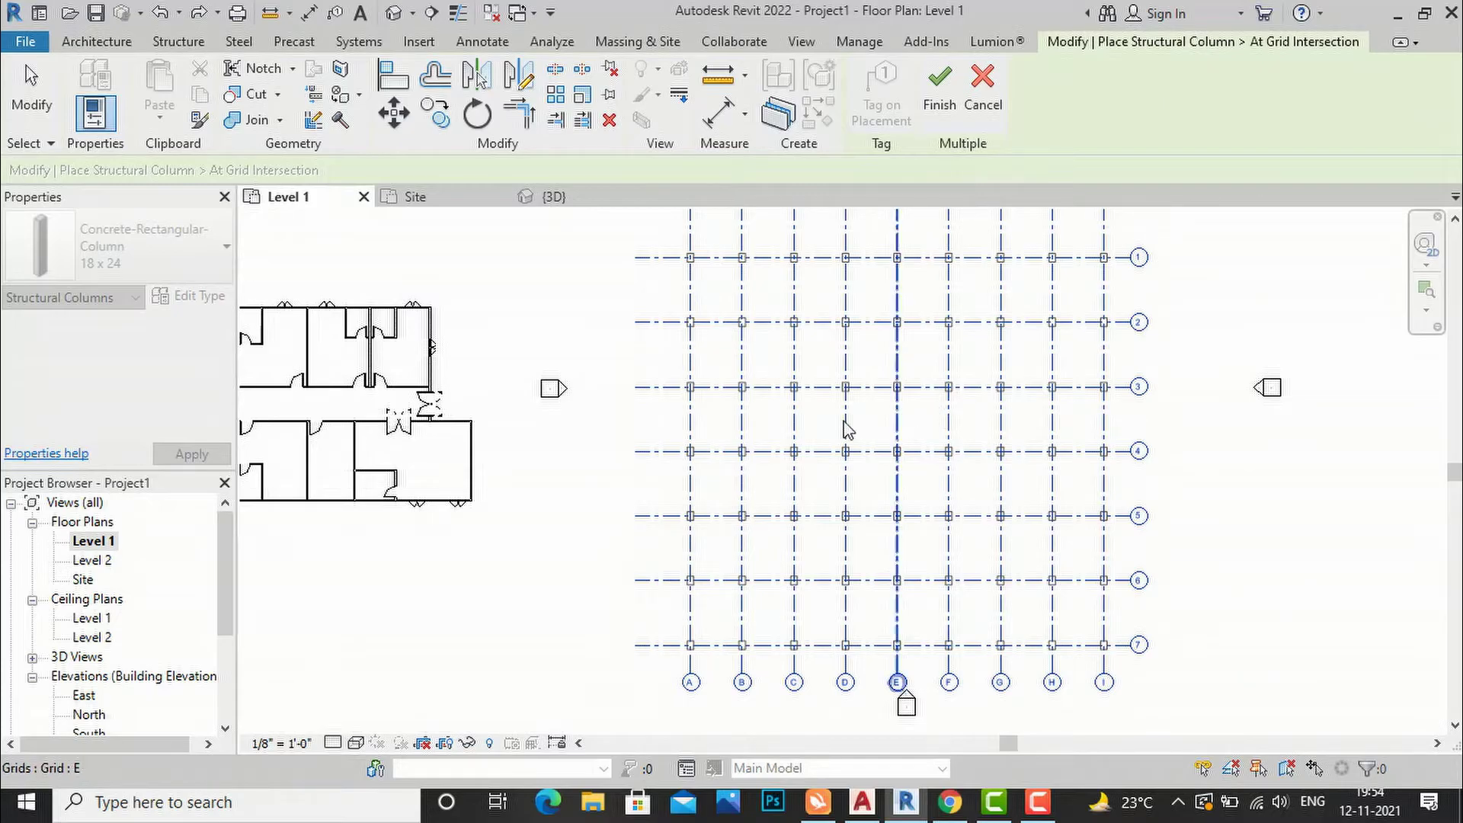
pyautogui.scroll(1, 683, 333)
pyautogui.click(941, 99)
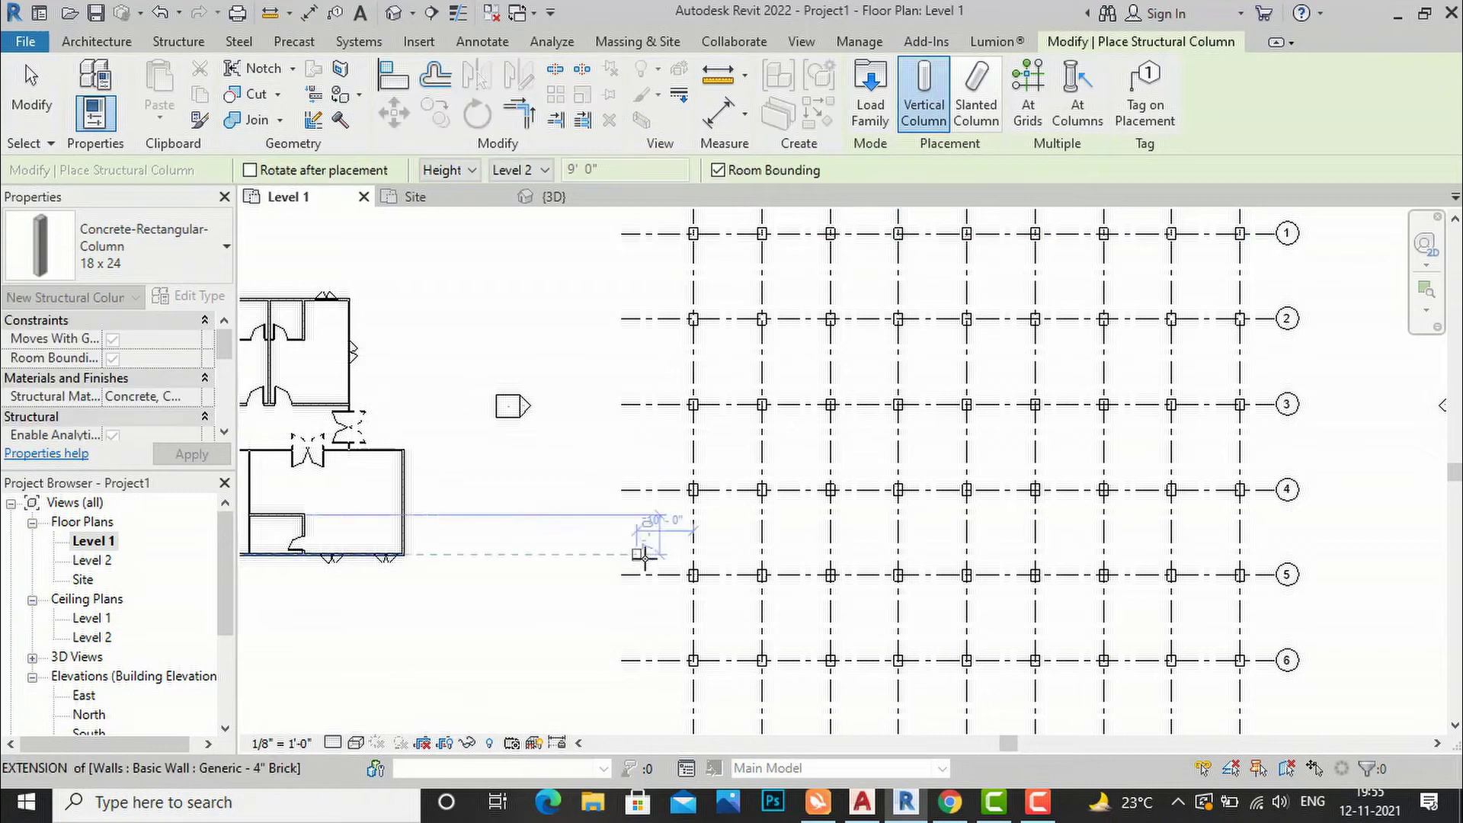
pyautogui.scroll(-1, 717, 487)
pyautogui.press('Escape')
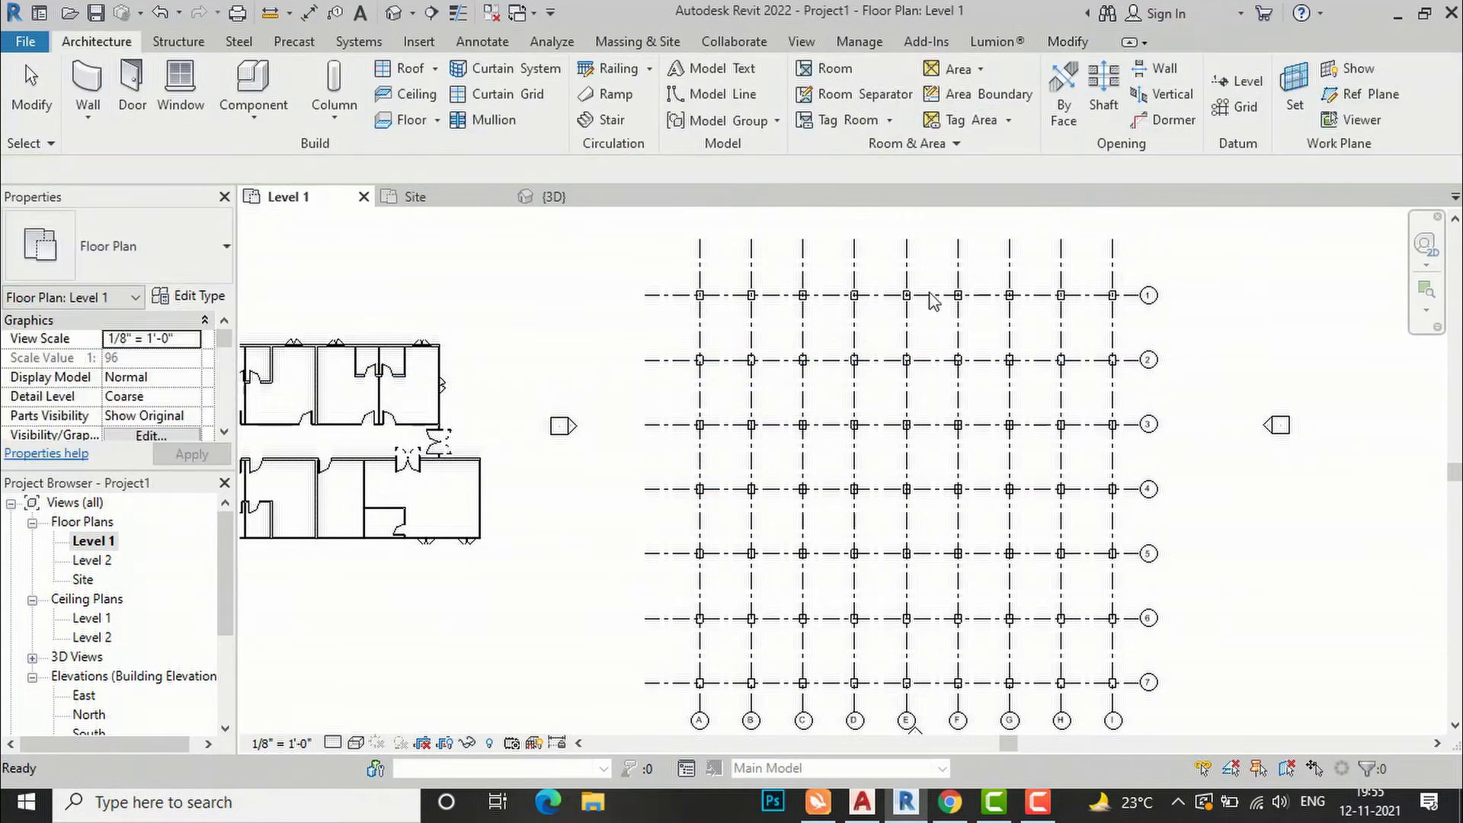
# Examine the structural columns on the grid in the 3D view.
pyautogui.click(801, 41)
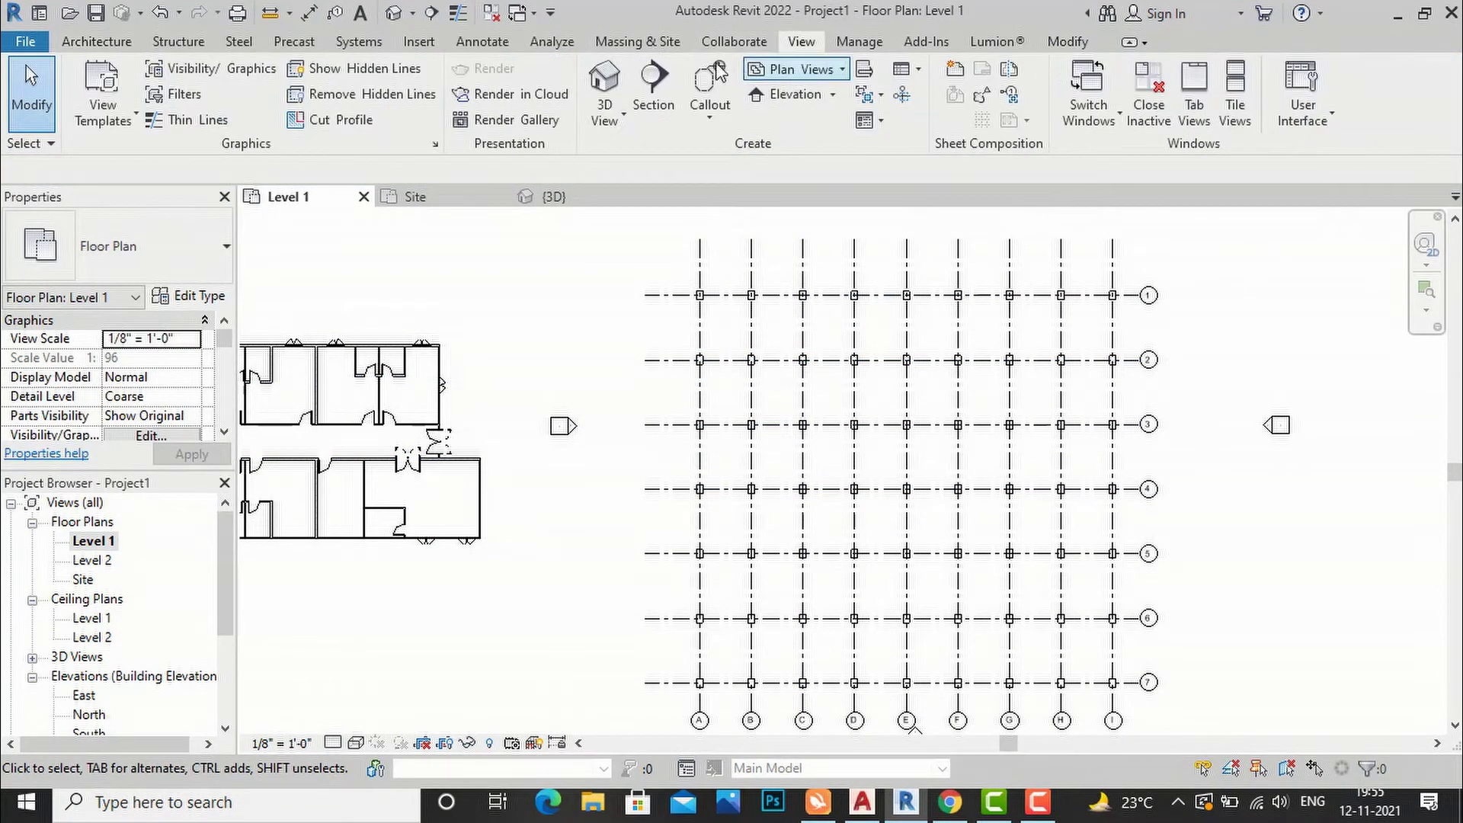
pyautogui.click(599, 82)
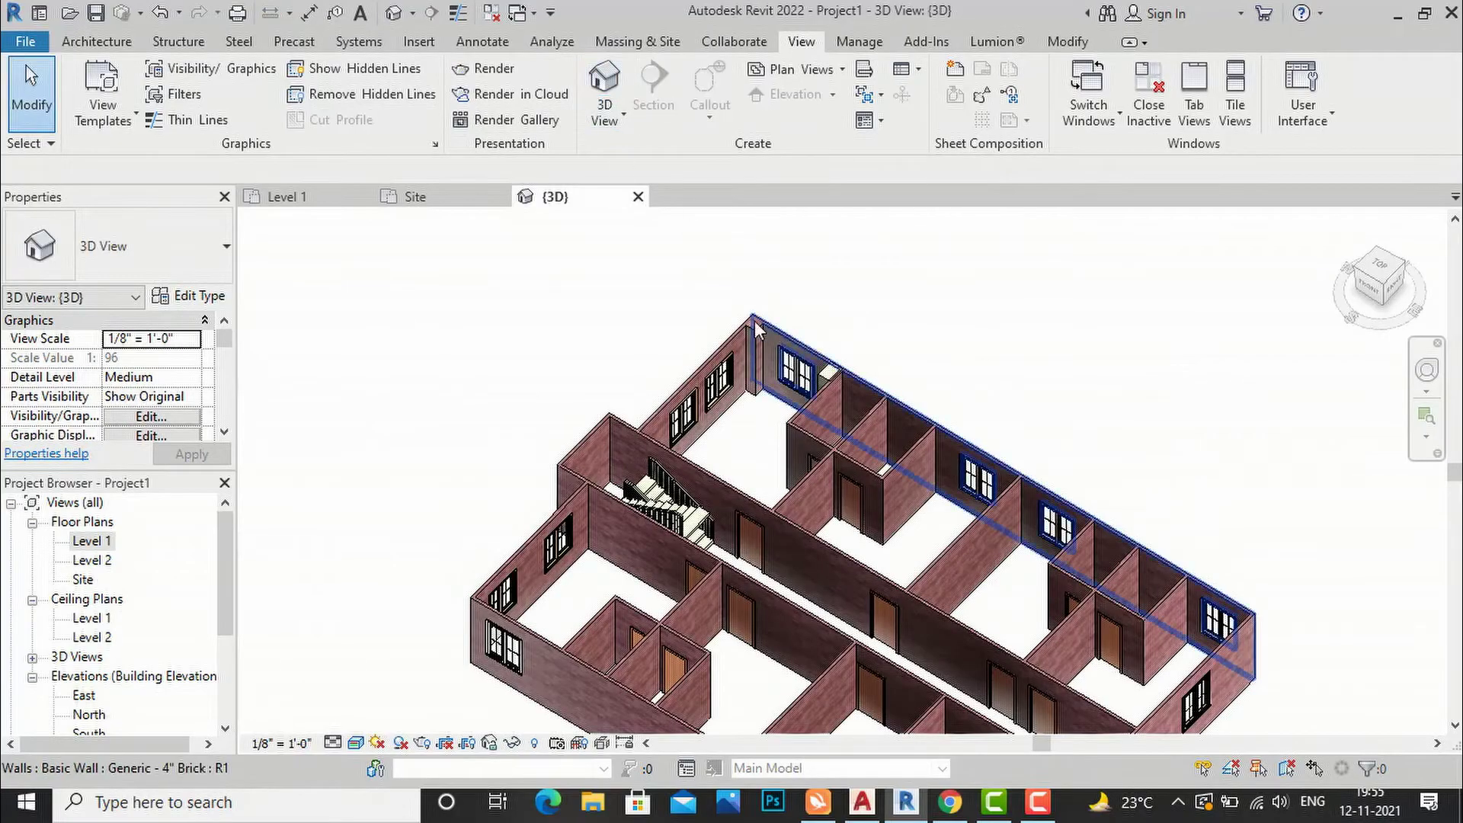
pyautogui.scroll(-6, 985, 602)
pyautogui.scroll(8, 985, 602)
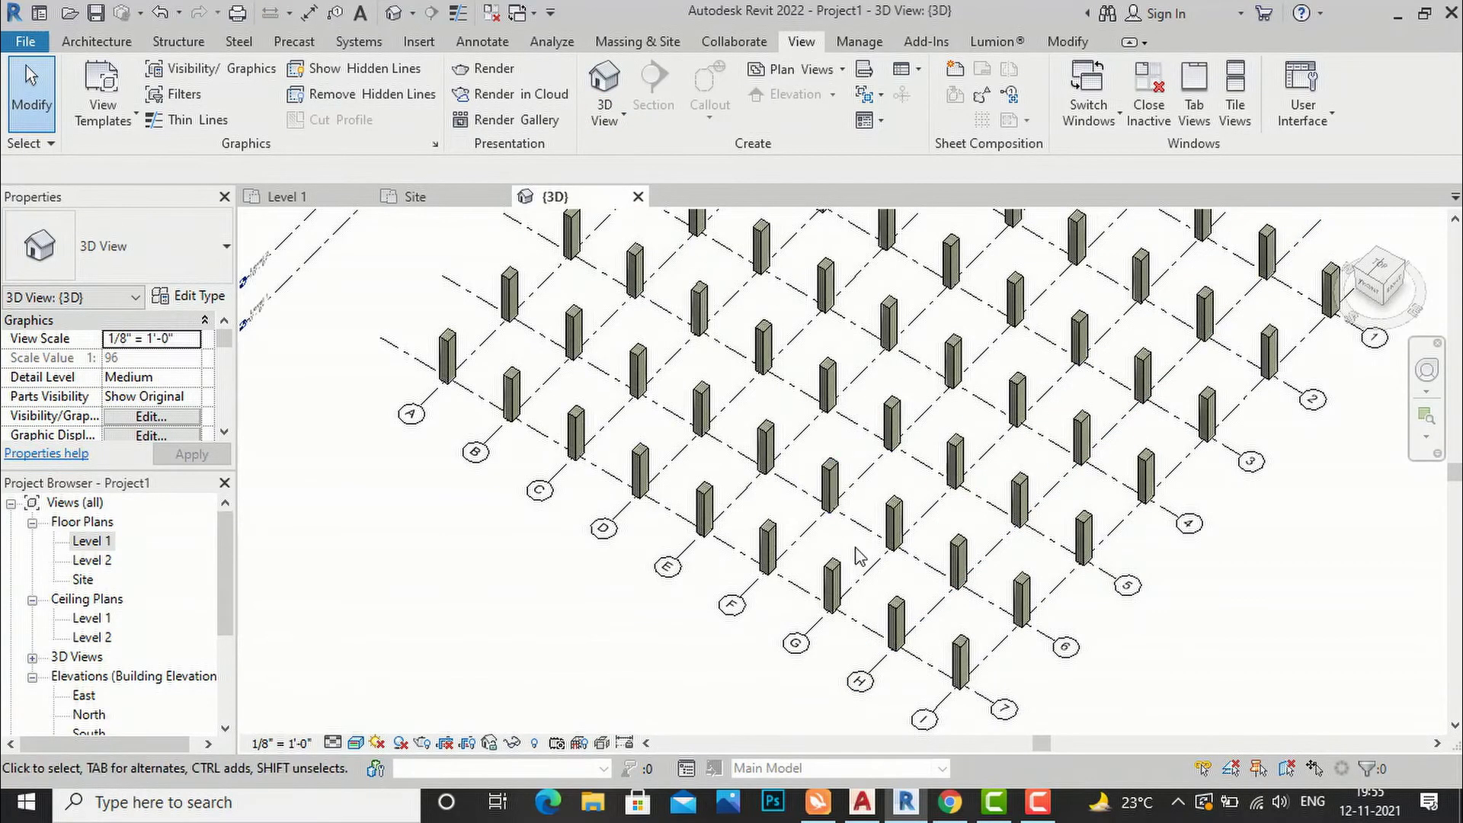
pyautogui.scroll(-4, 1115, 333)
pyautogui.scroll(2, 1215, 512)
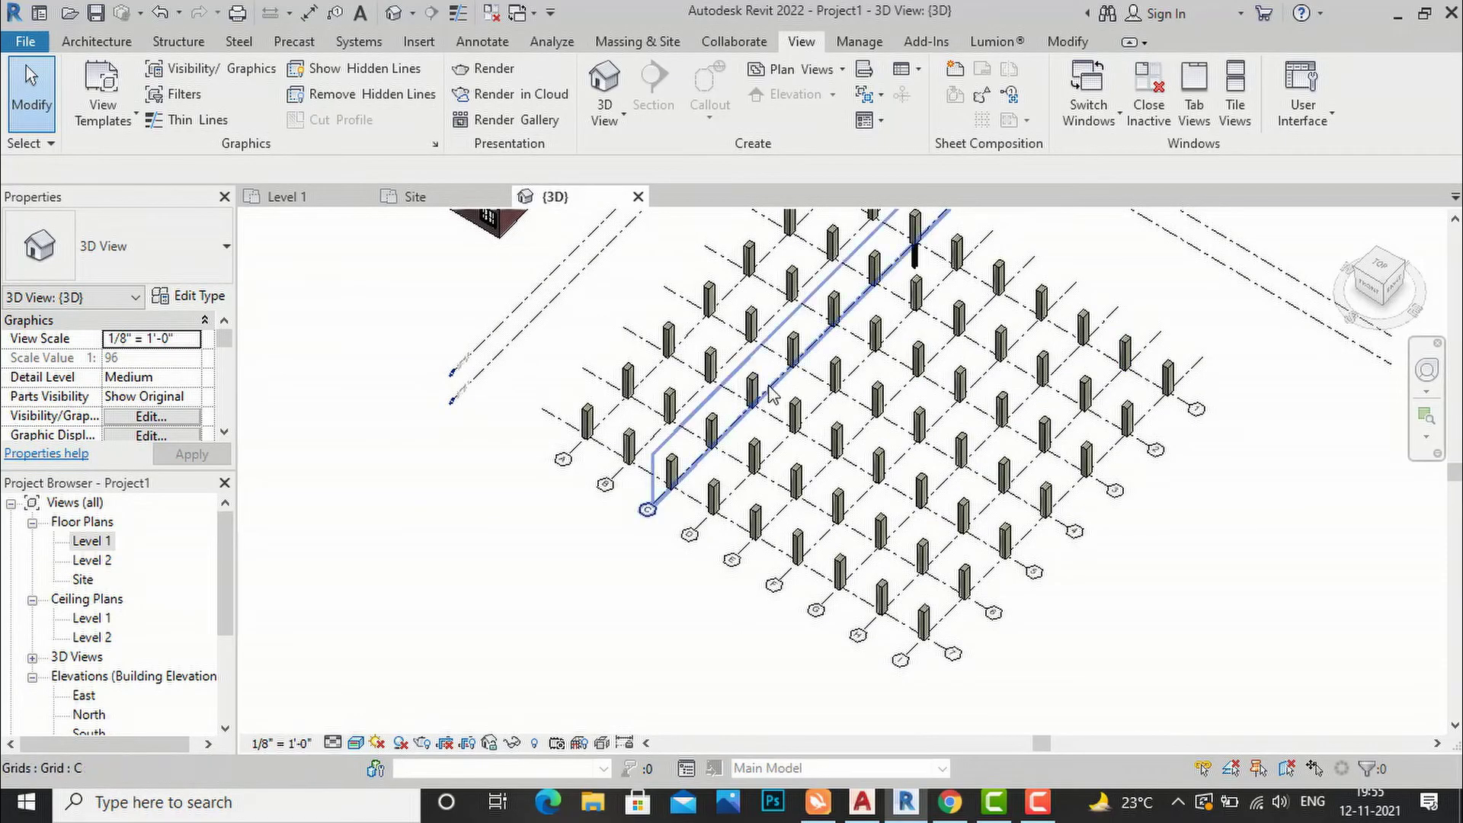
pyautogui.scroll(2, 649, 462)
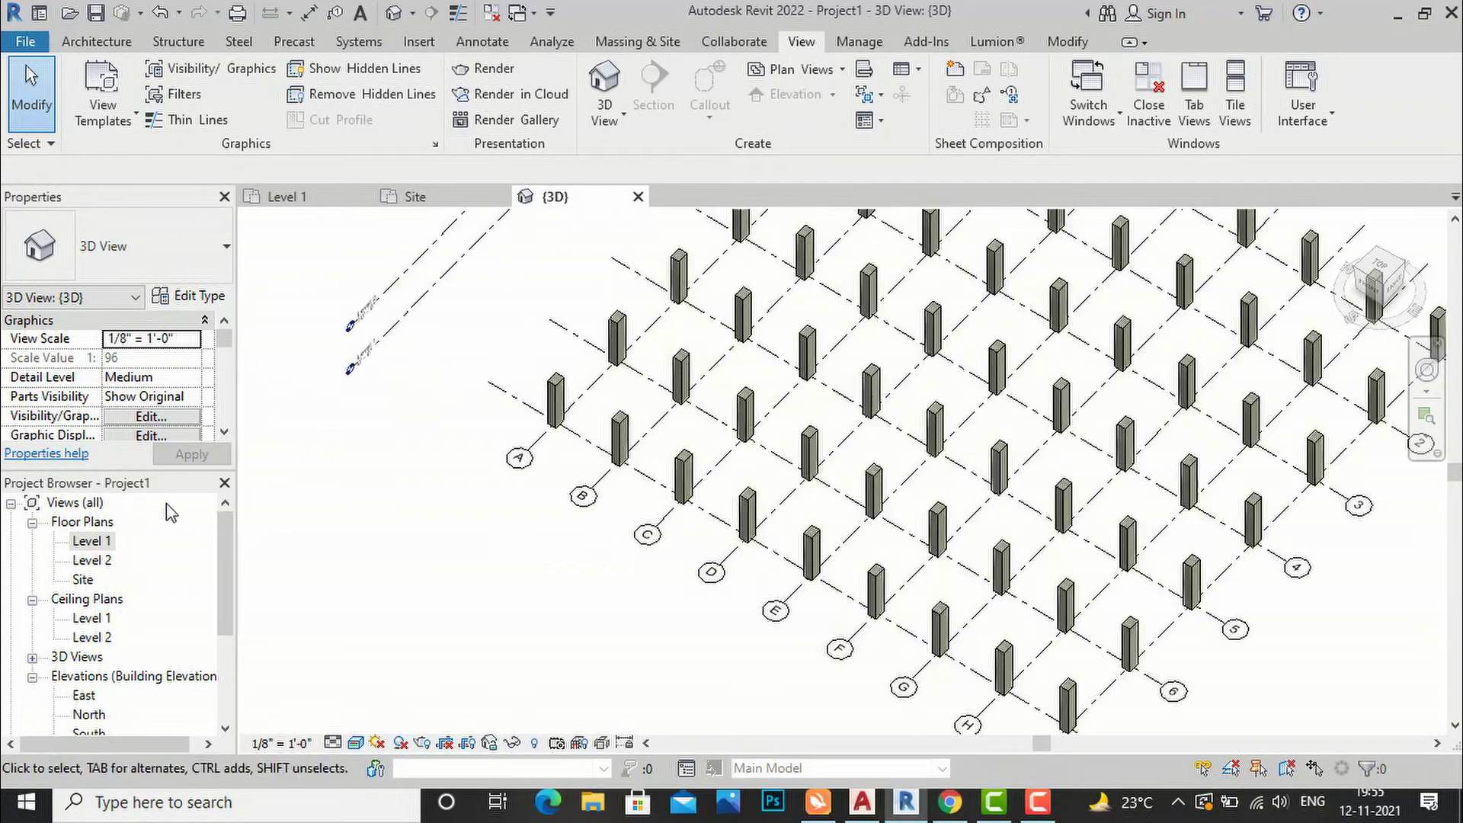
# Return to the Level 1 floor plan and place an 18 x 24 concrete structural column inside the architectural corner column using At Columns.
pyautogui.doubleClick(91, 540)
pyautogui.scroll(-2, 1025, 330)
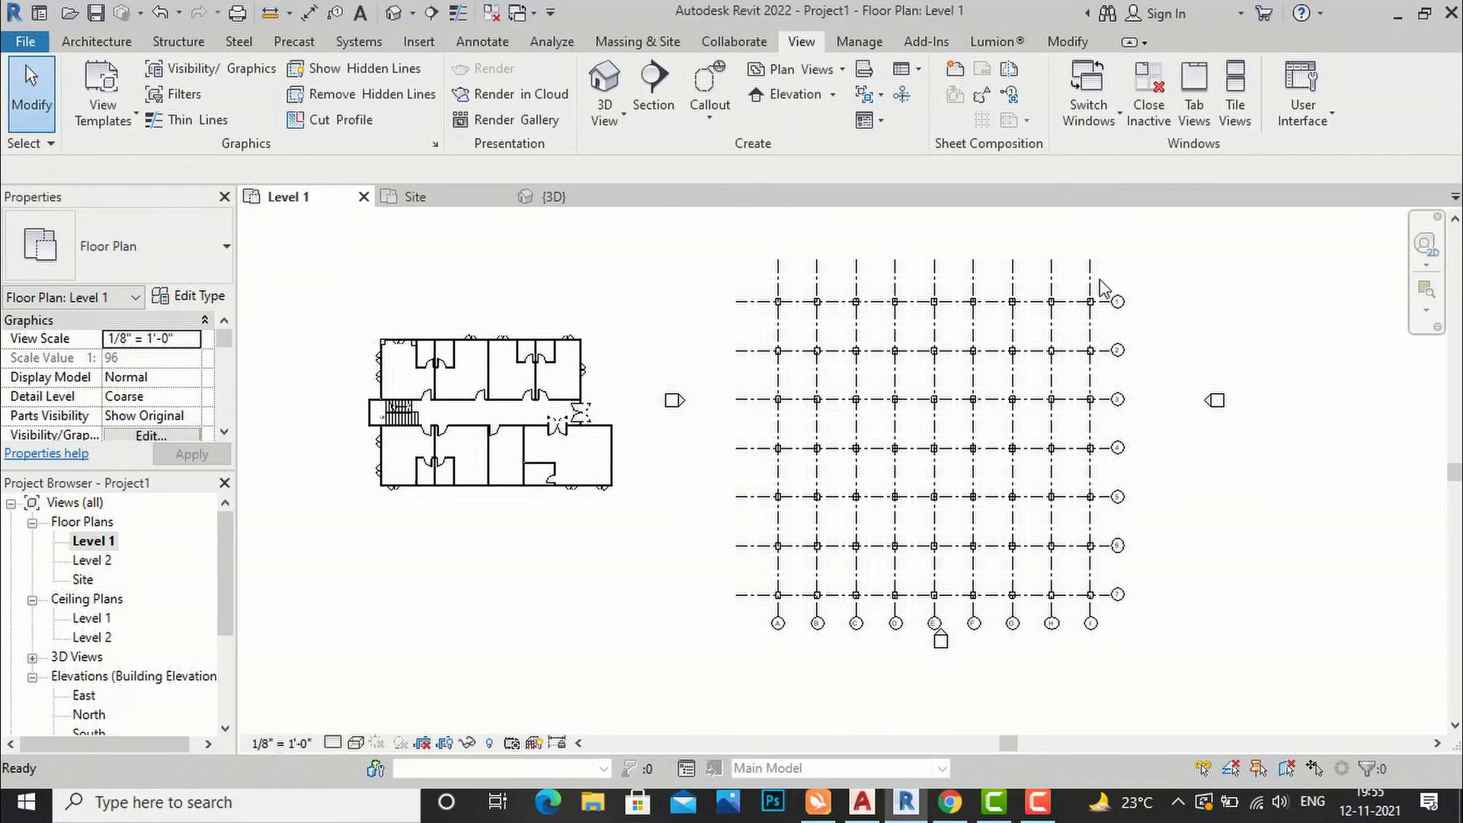
pyautogui.click(105, 45)
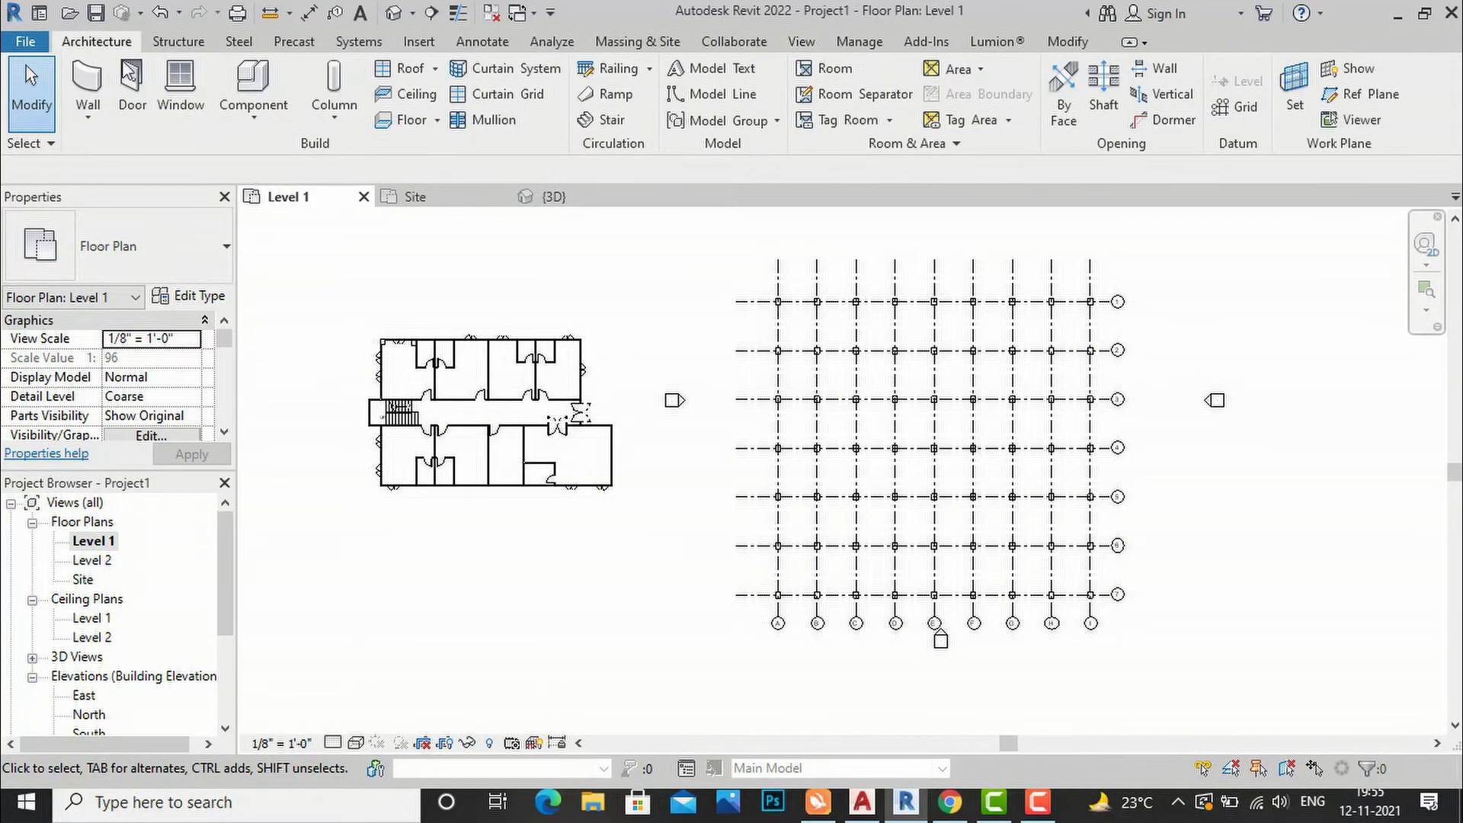
pyautogui.click(343, 122)
pyautogui.click(355, 152)
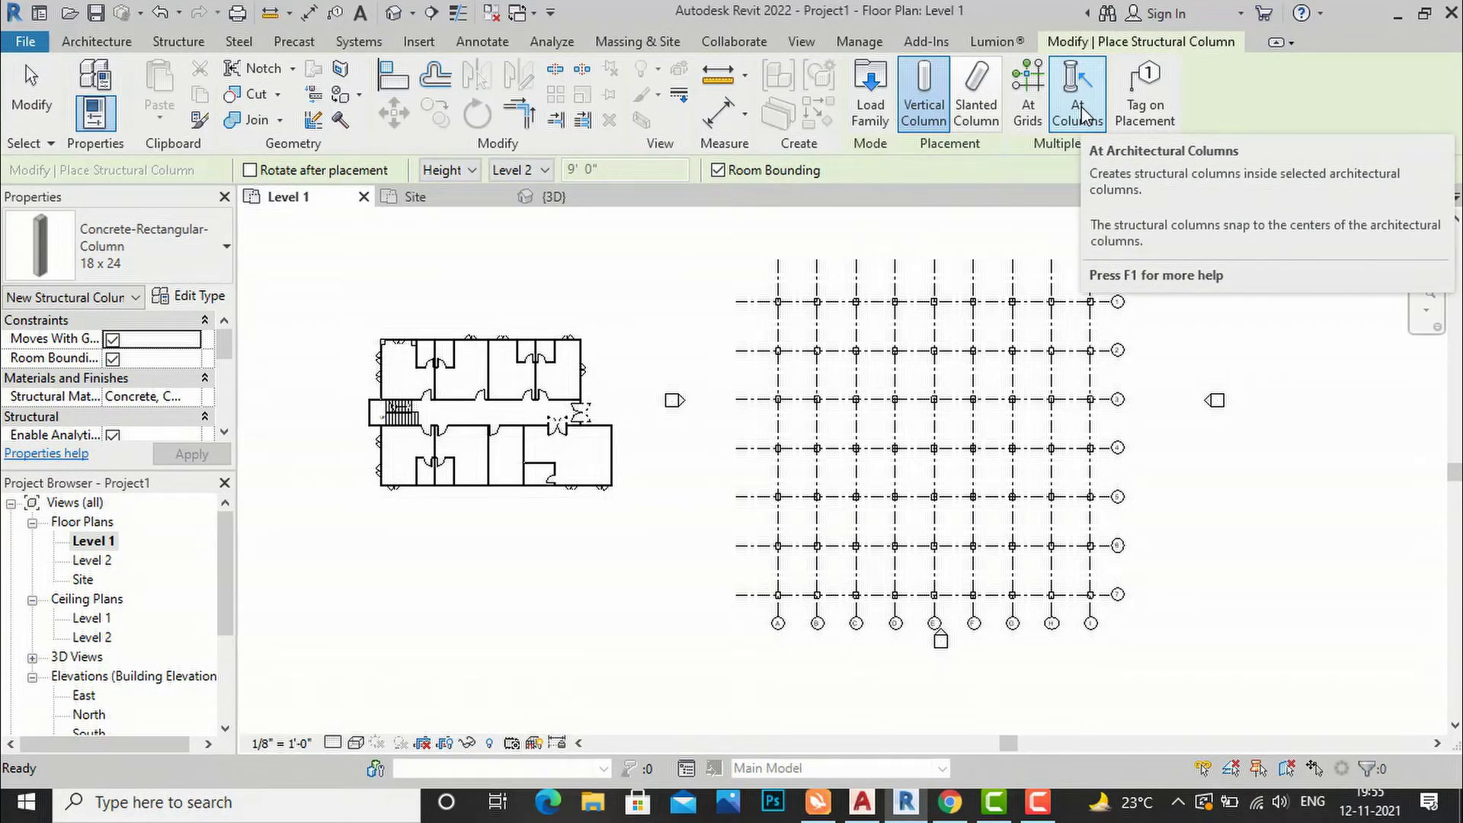
pyautogui.click(1082, 114)
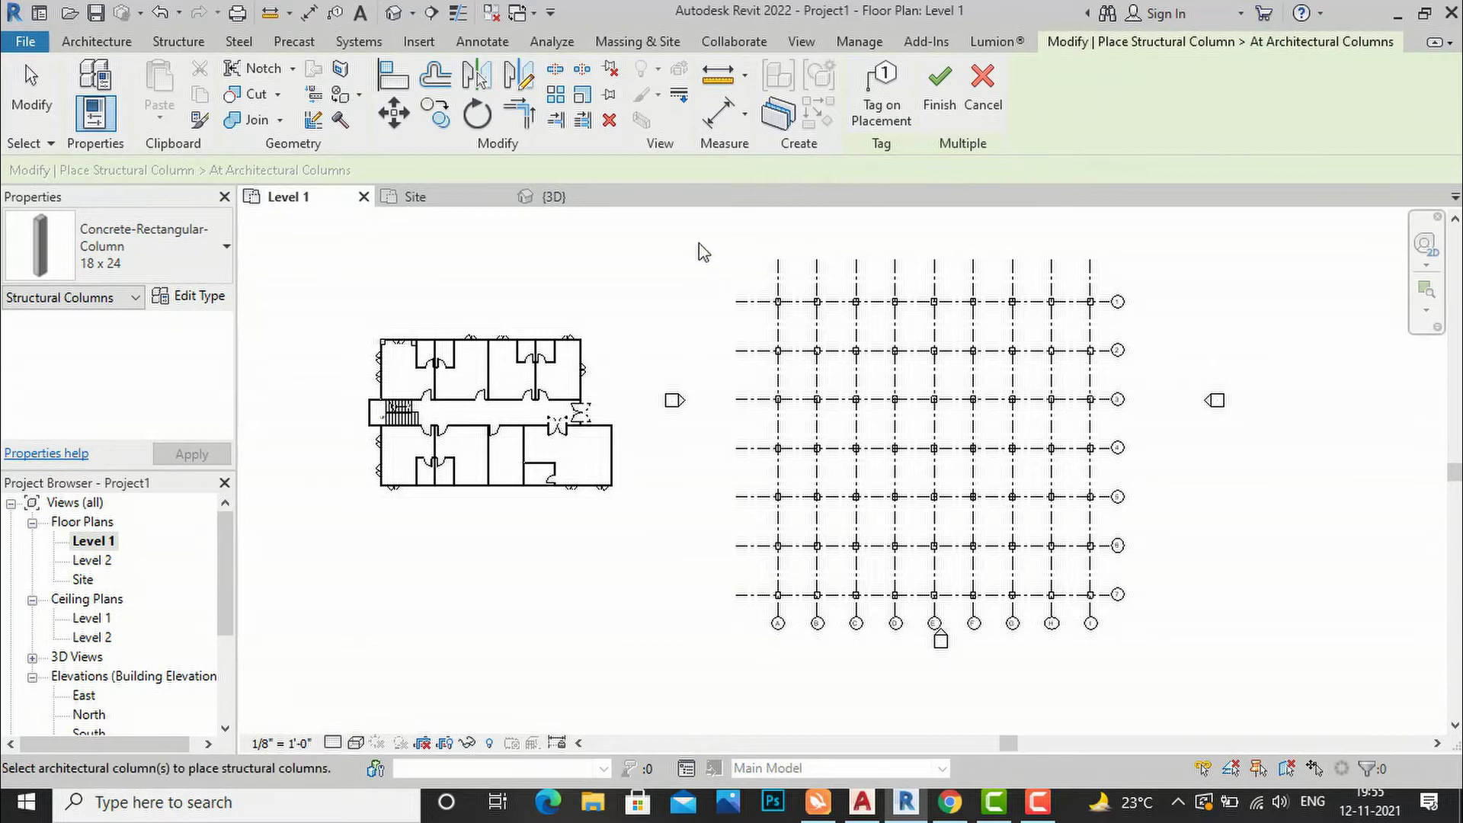
pyautogui.scroll(5, 364, 362)
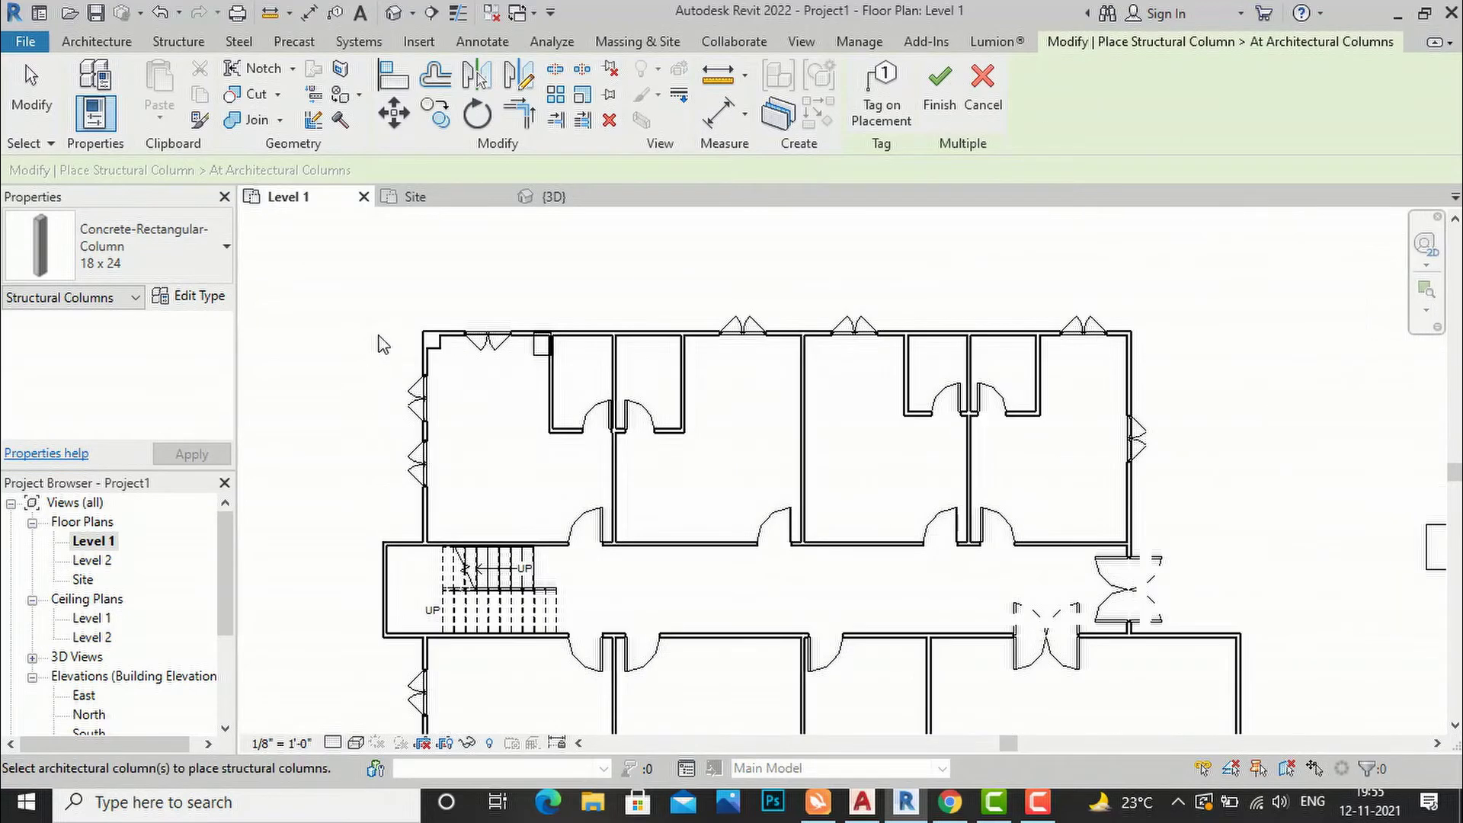
pyautogui.scroll(2, 459, 354)
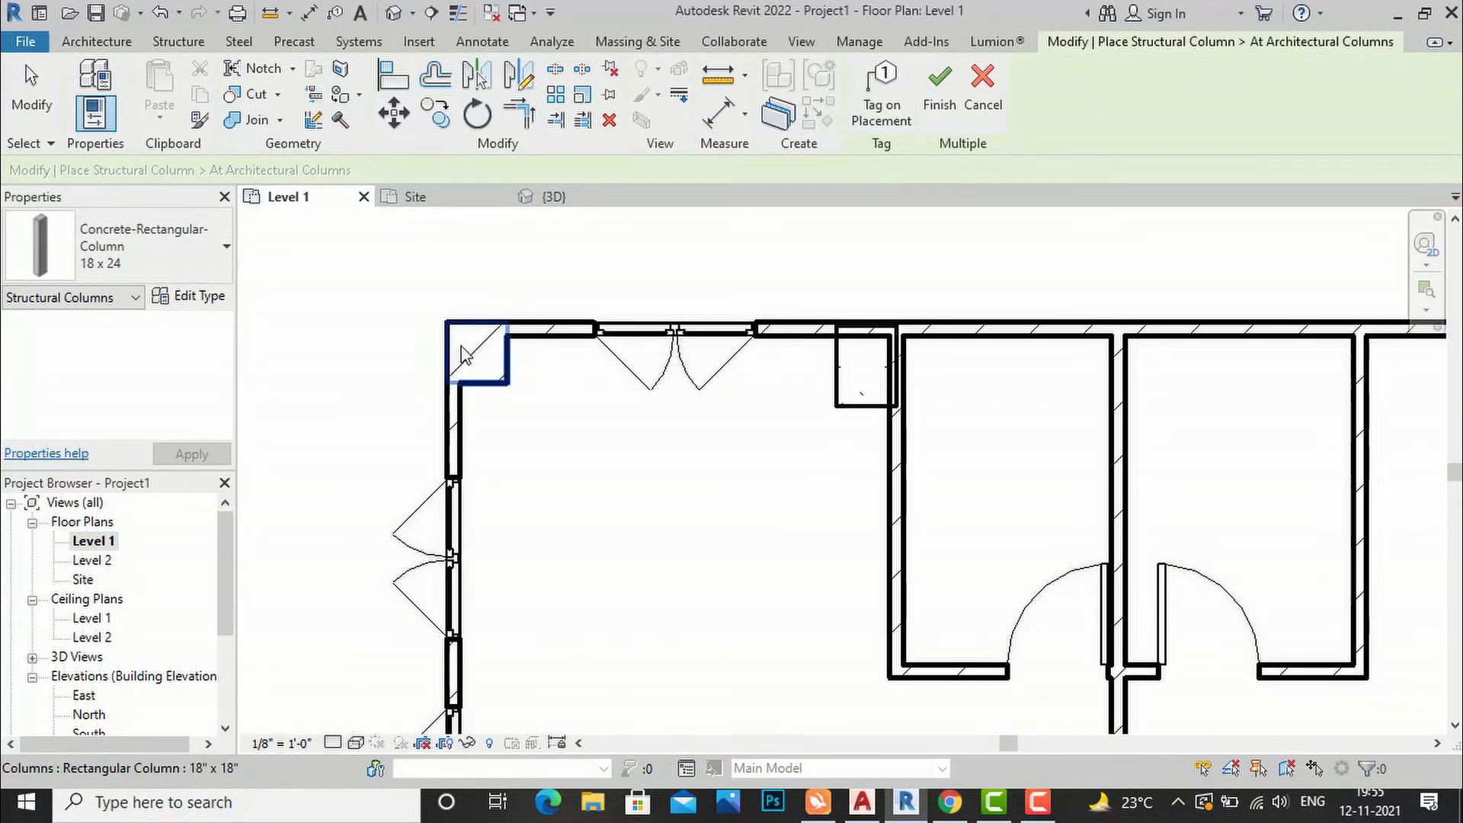
pyautogui.click(467, 354)
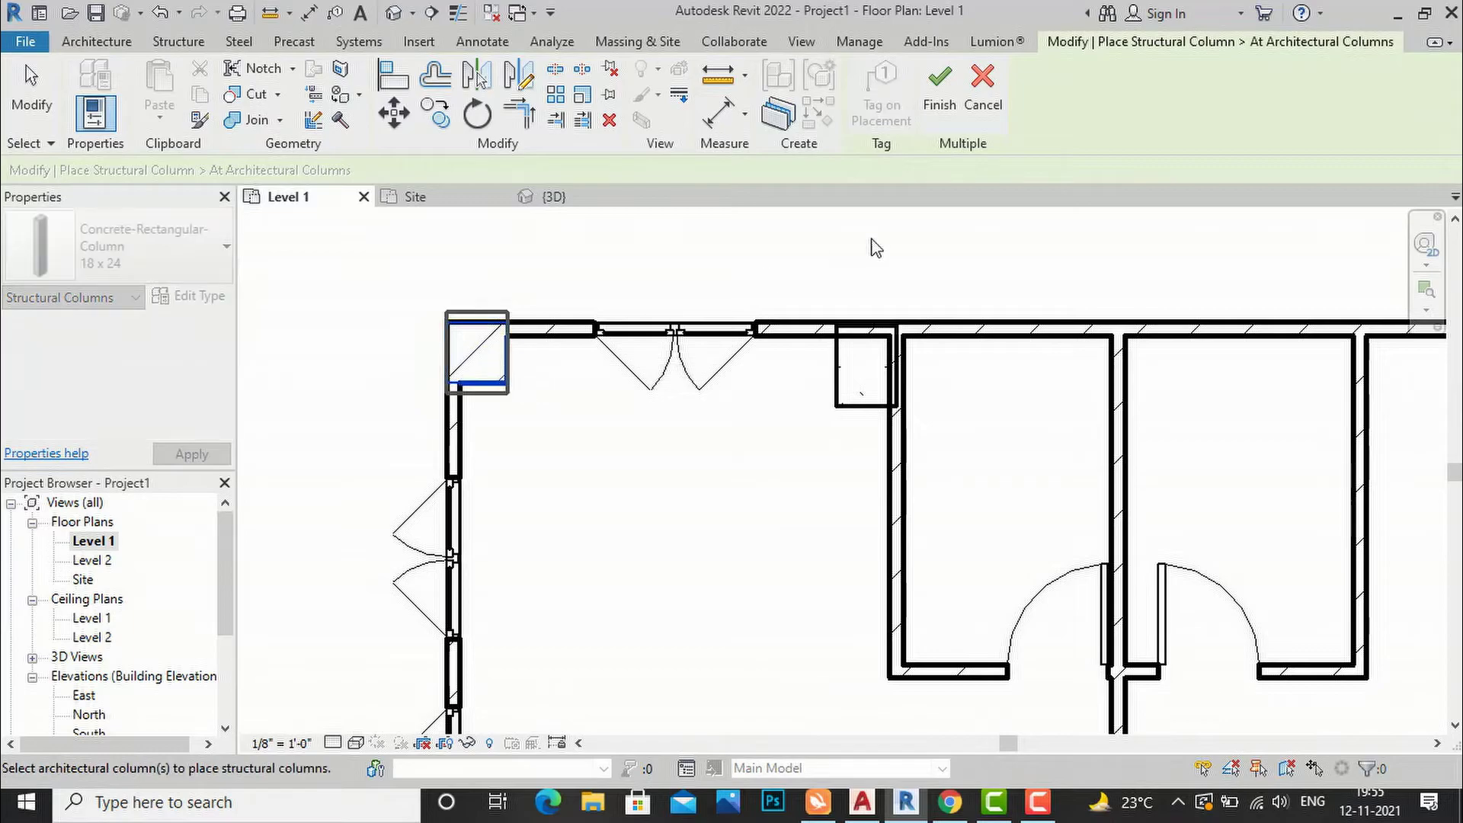
pyautogui.click(939, 111)
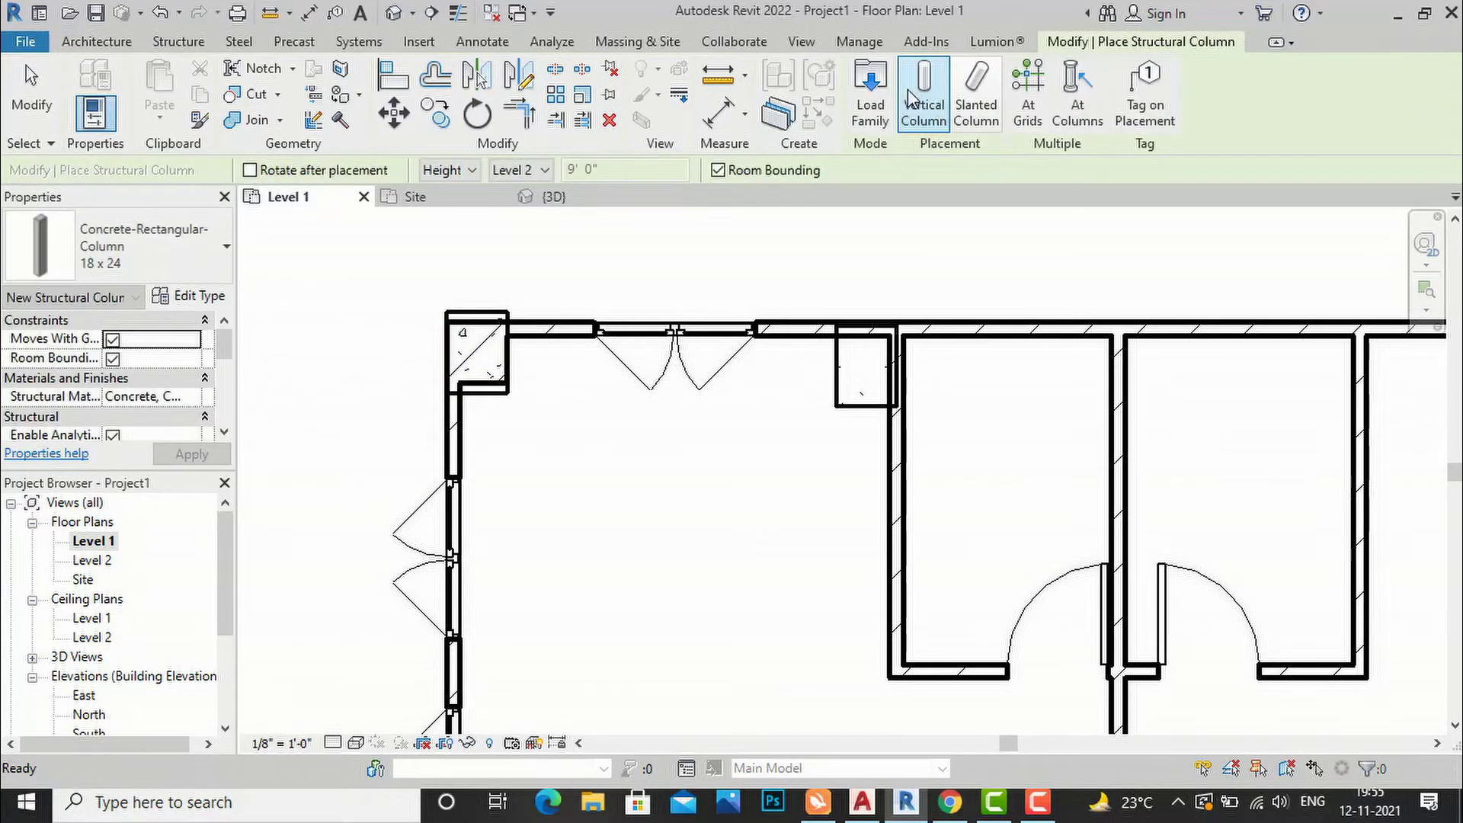
# Examine in the 3D view how the structural column sits within the architectural column at the building's corner.
pyautogui.click(805, 44)
pyautogui.click(604, 84)
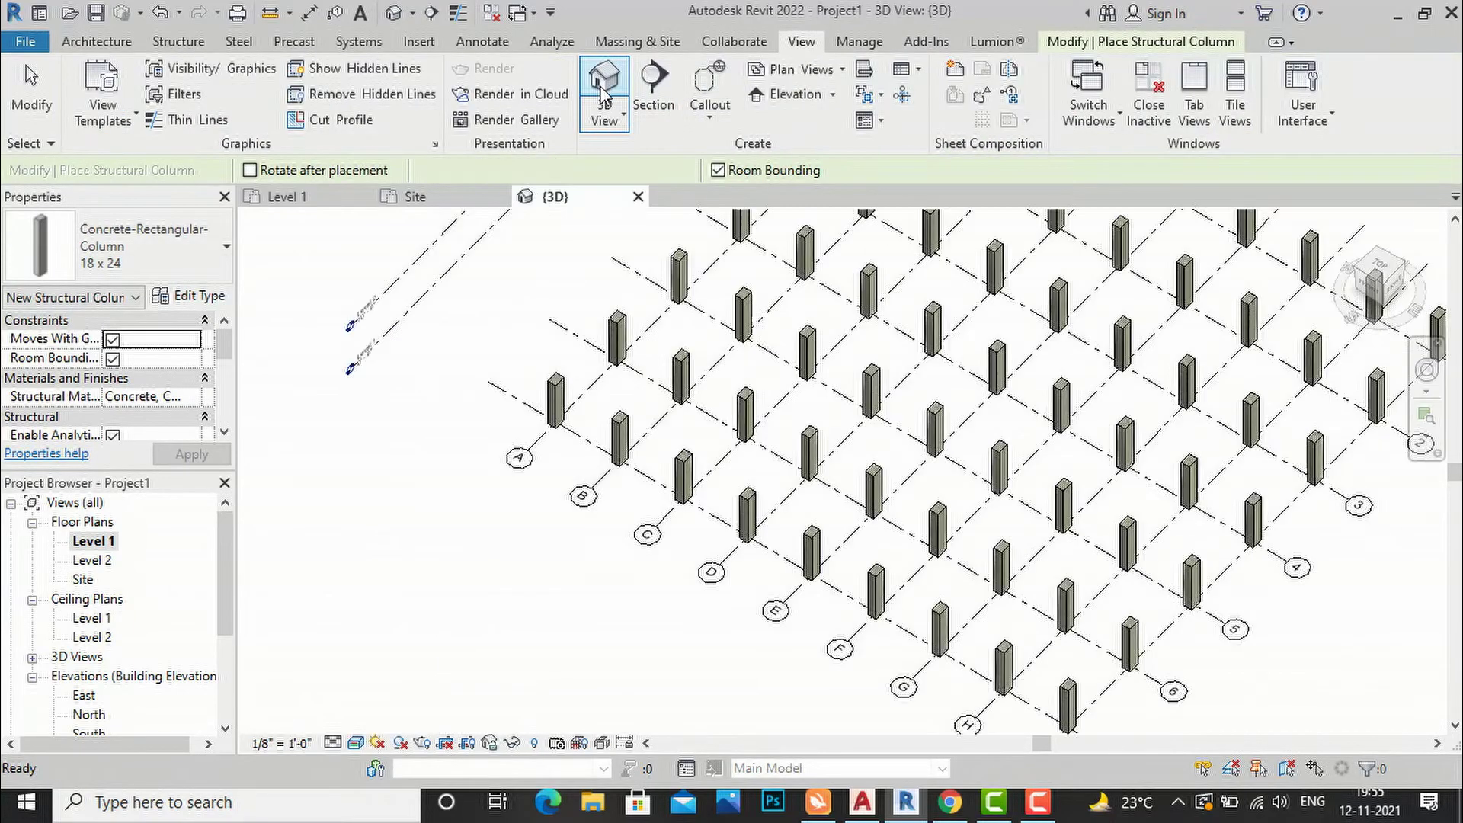
pyautogui.scroll(-6, 1077, 660)
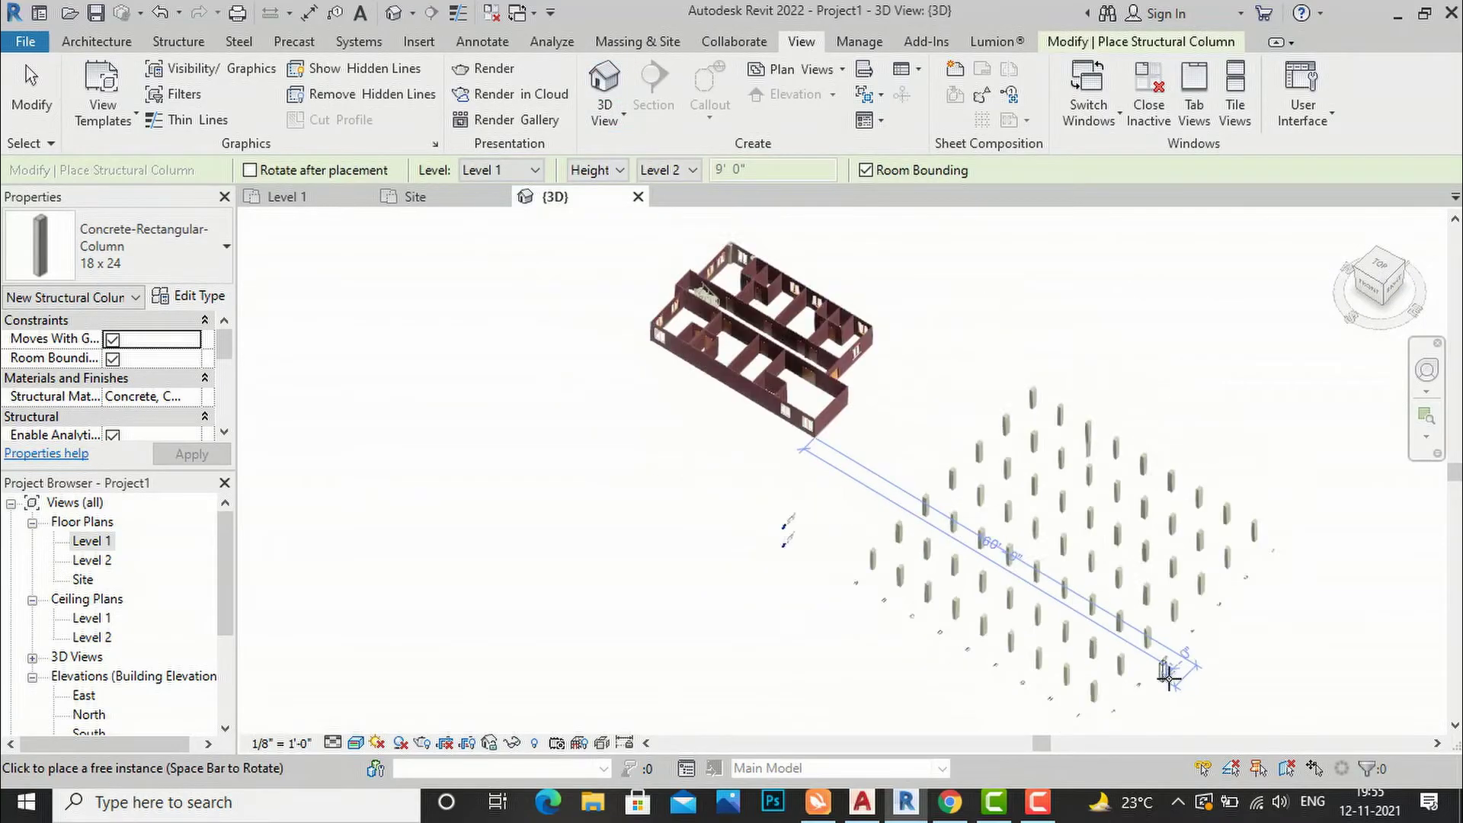
pyautogui.press('Escape')
pyautogui.press('Escape')
pyautogui.scroll(10, 810, 324)
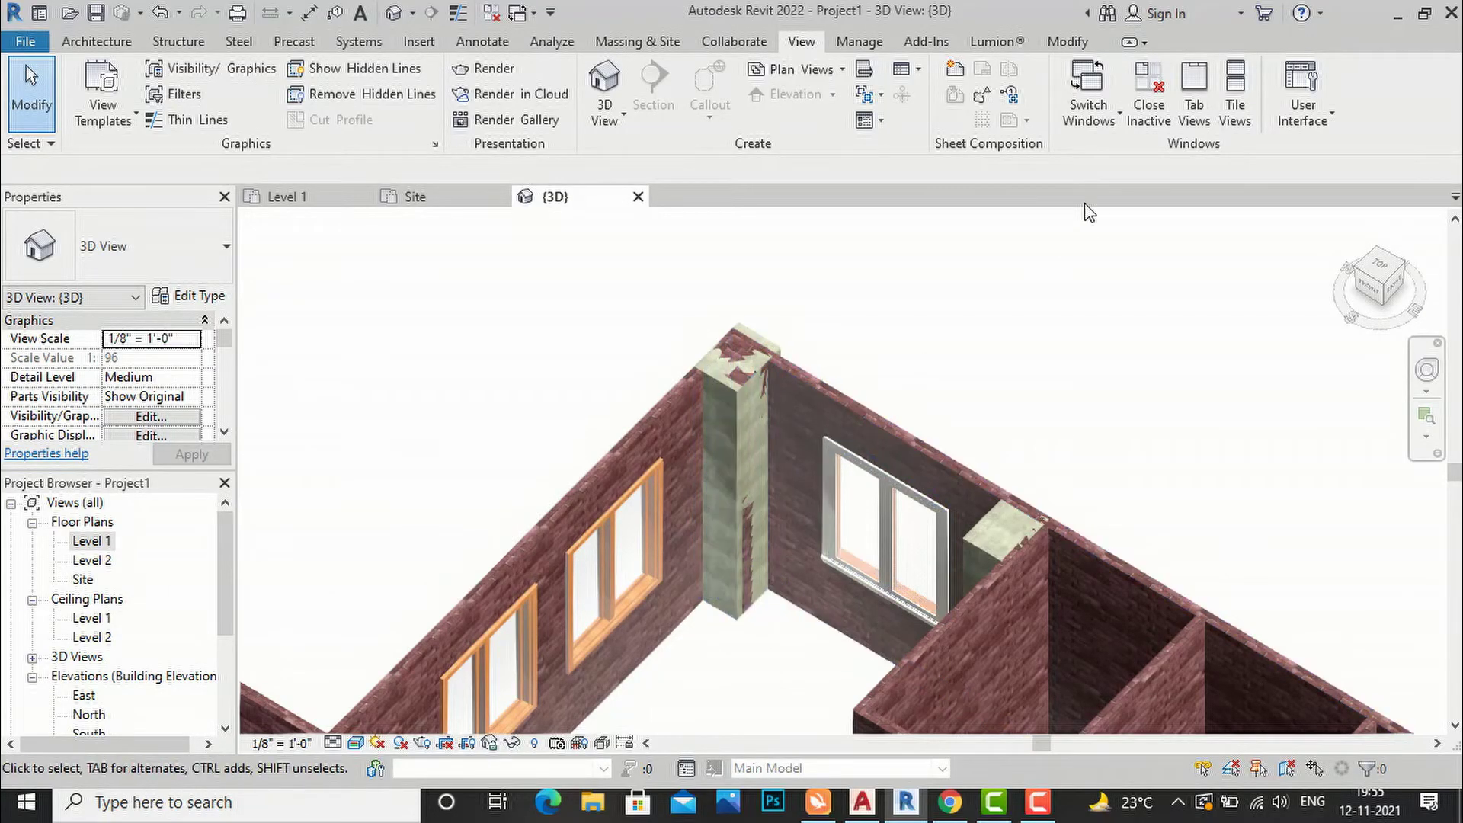
# Set up a slanted W10X33 structural column on the Level 1 plan, starting at Level 1 and ending at Level 2.
pyautogui.click(97, 41)
pyautogui.click(334, 122)
pyautogui.click(351, 151)
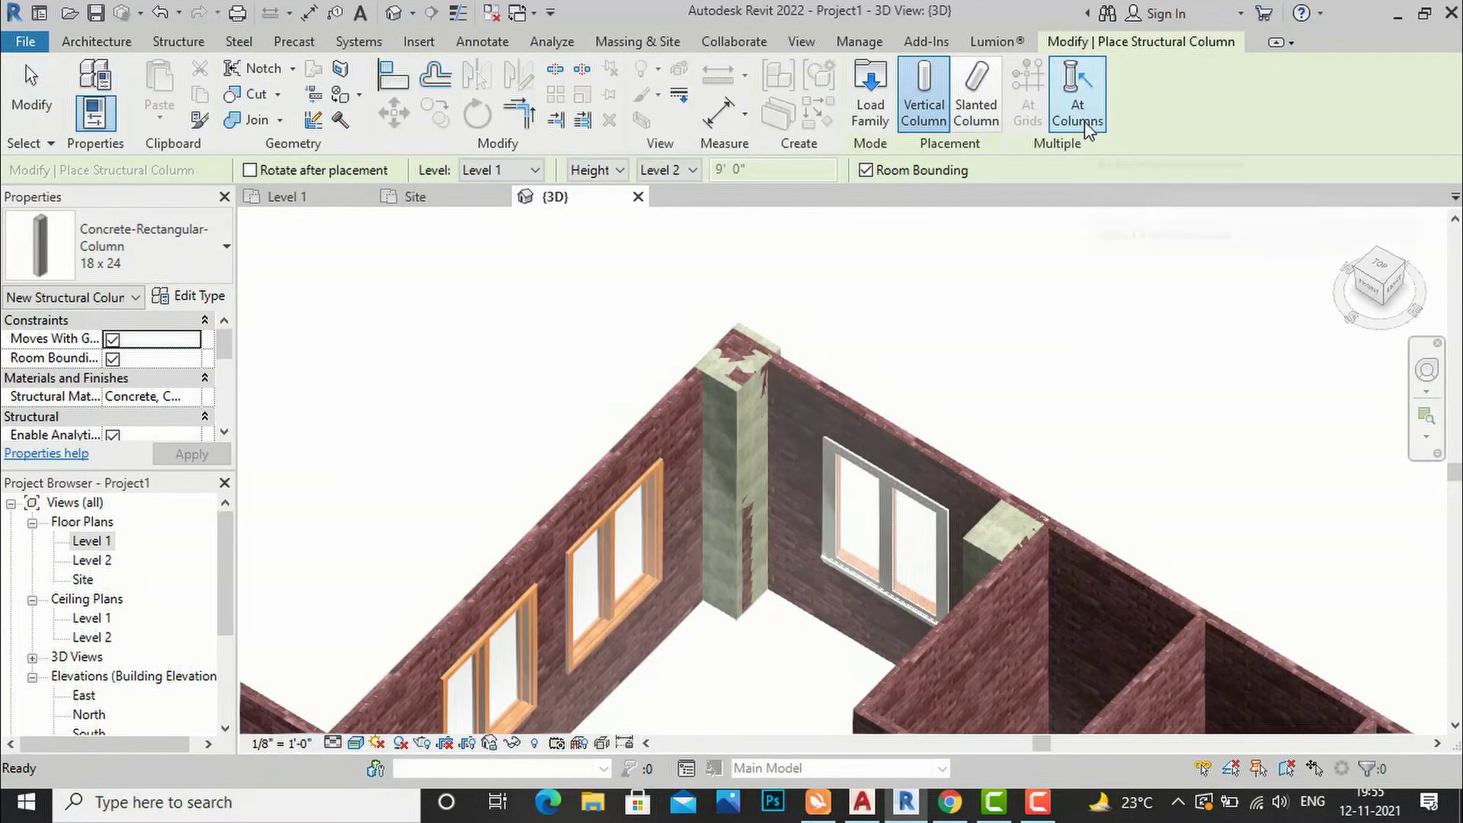
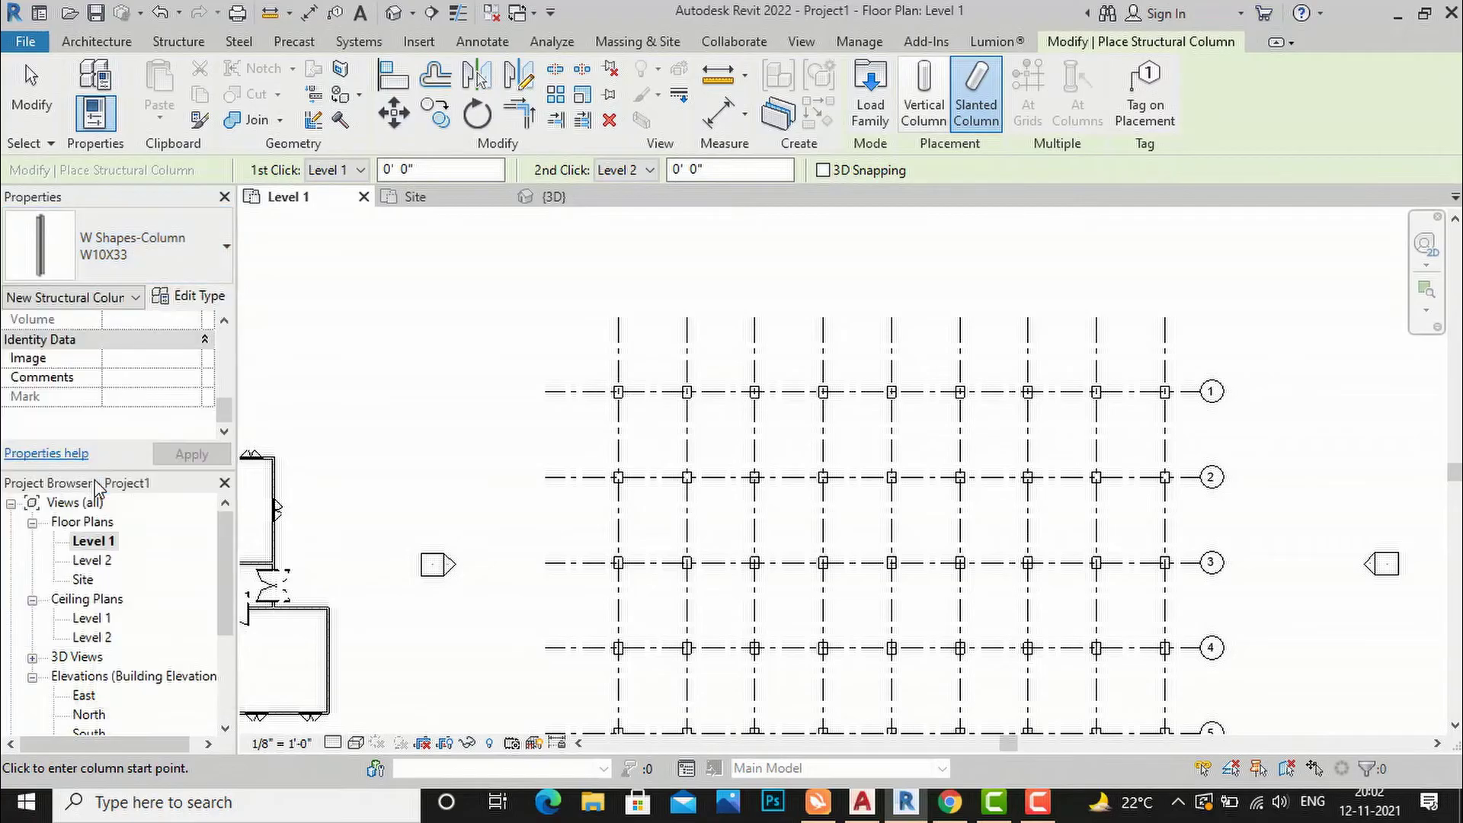
pyautogui.click(351, 171)
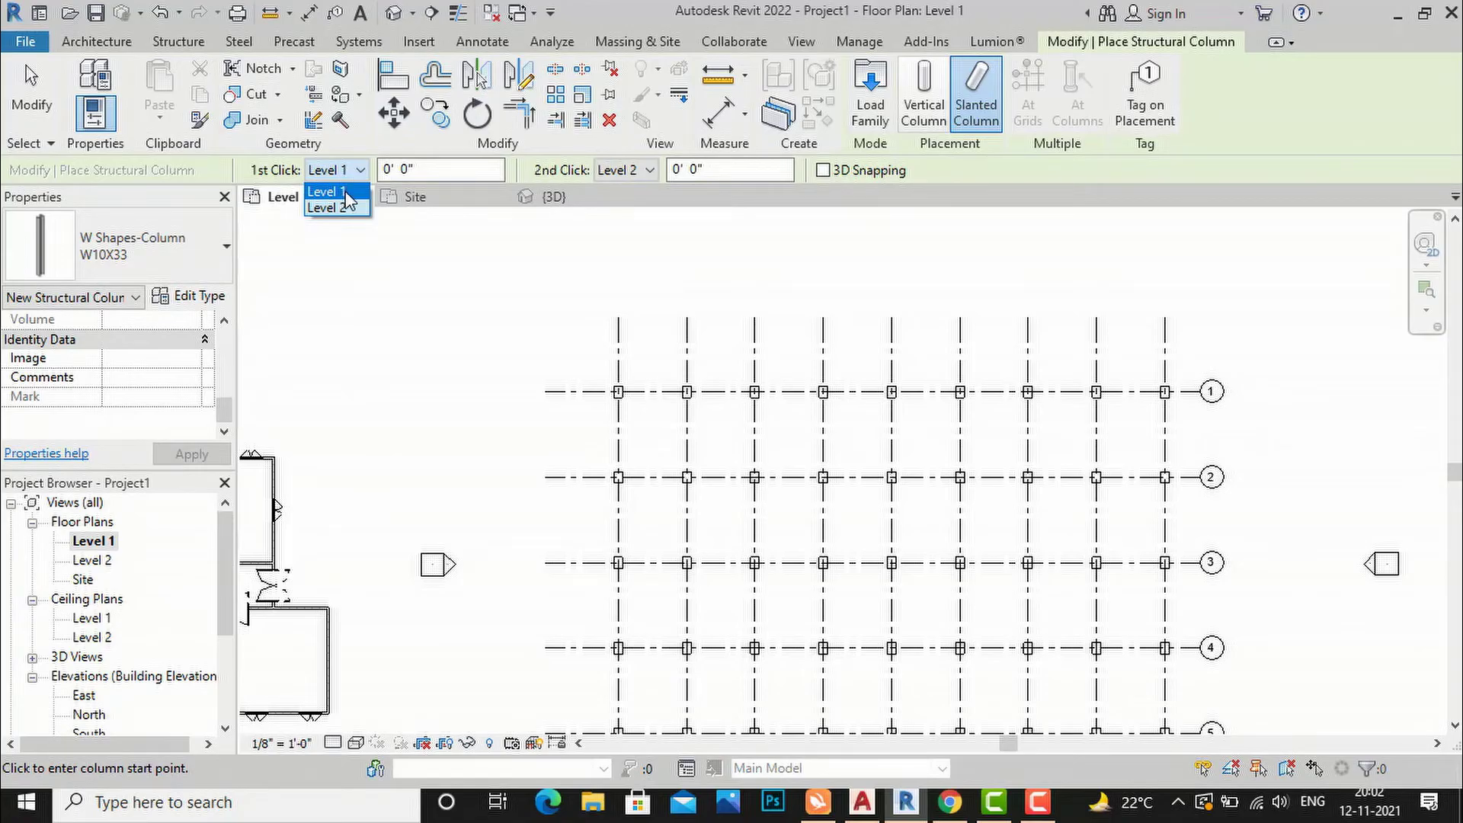
pyautogui.click(345, 192)
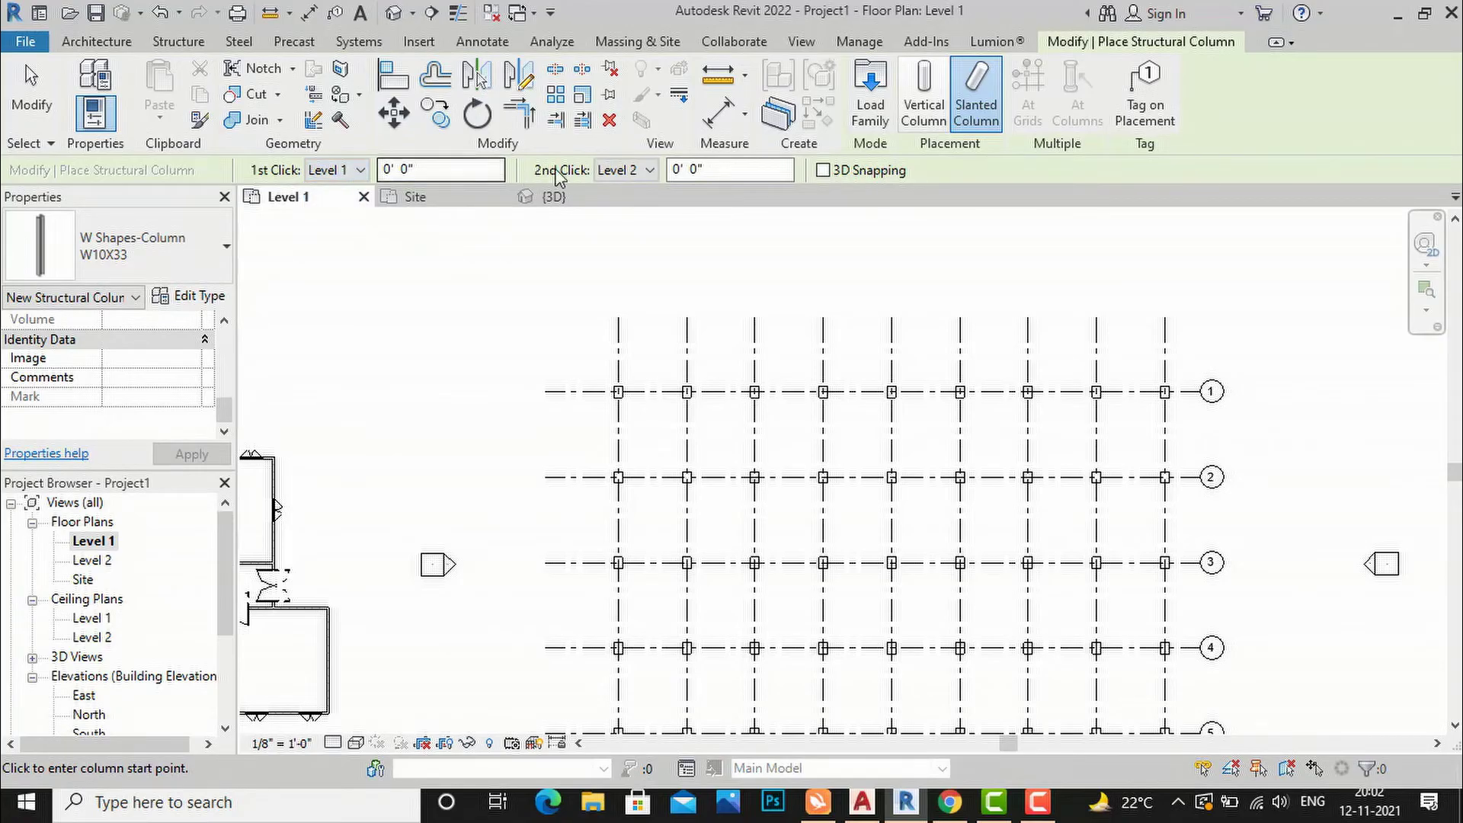
pyautogui.click(637, 172)
pyautogui.click(637, 171)
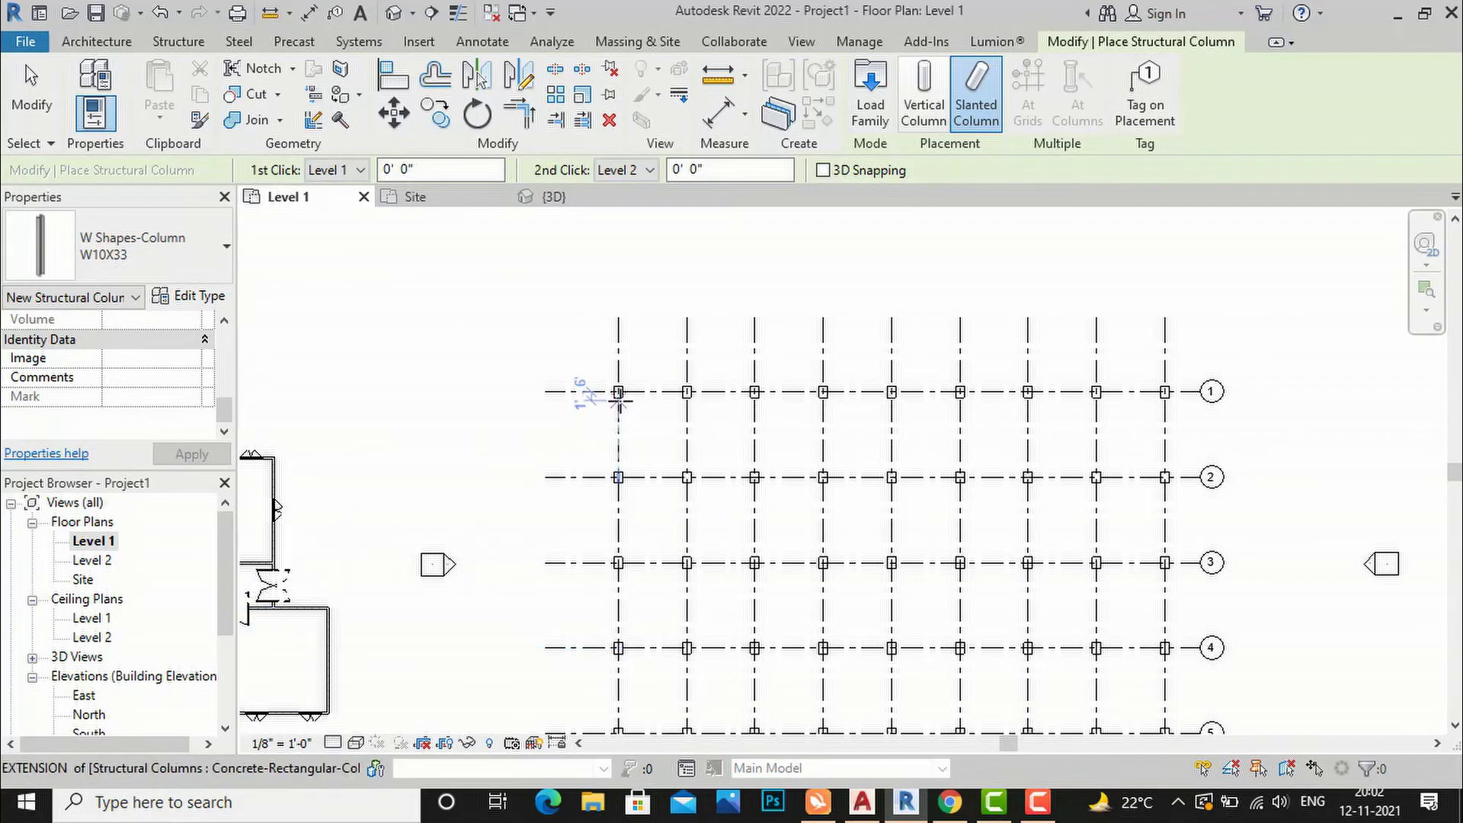
# Place the slanted column from the lower edge of the first concrete column on grid 1 to the lower edge of the adjacent one.
pyautogui.scroll(2, 619, 402)
pyautogui.scroll(1, 618, 402)
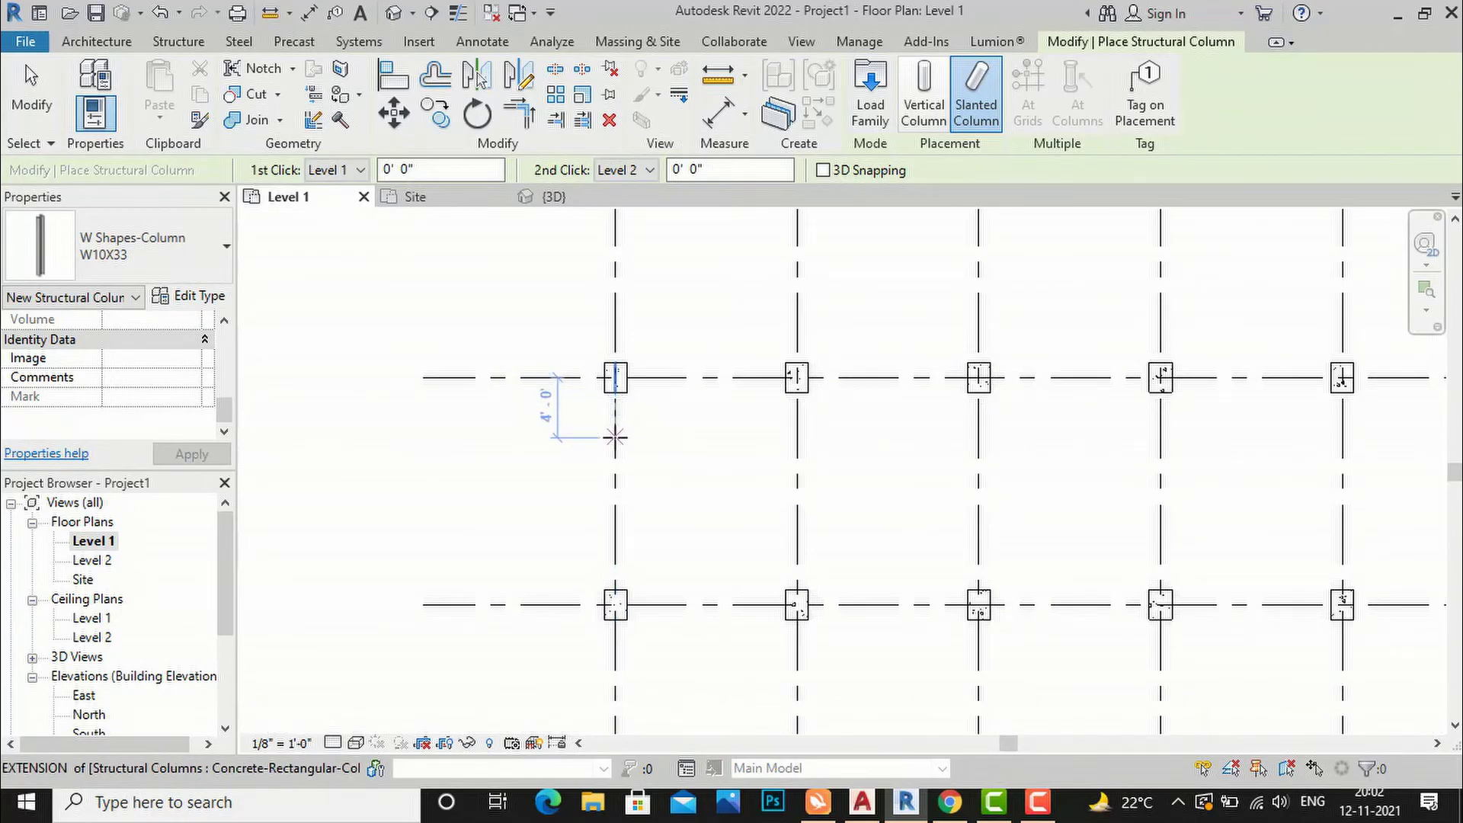
pyautogui.scroll(2, 613, 390)
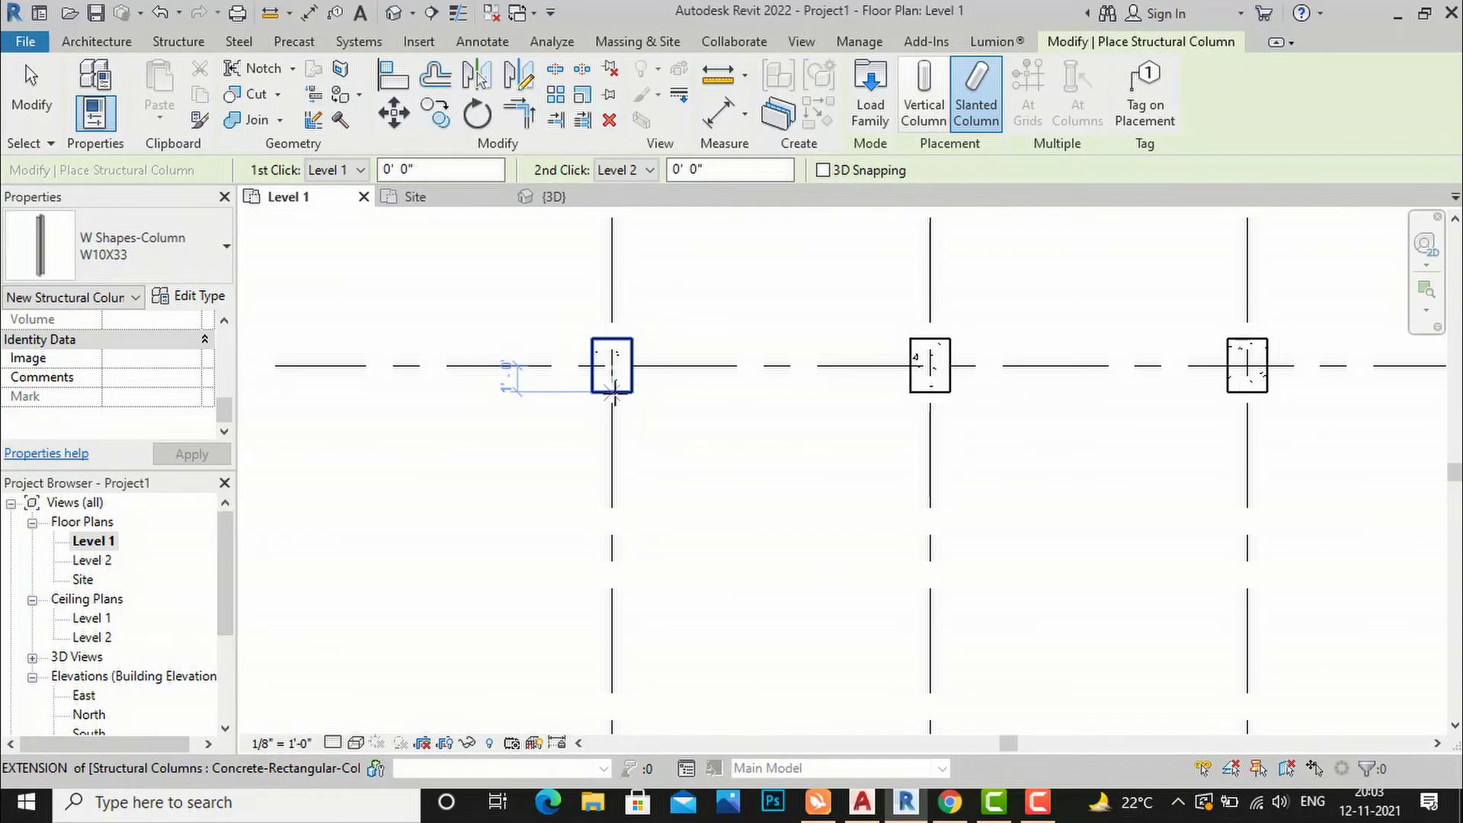
pyautogui.click(614, 393)
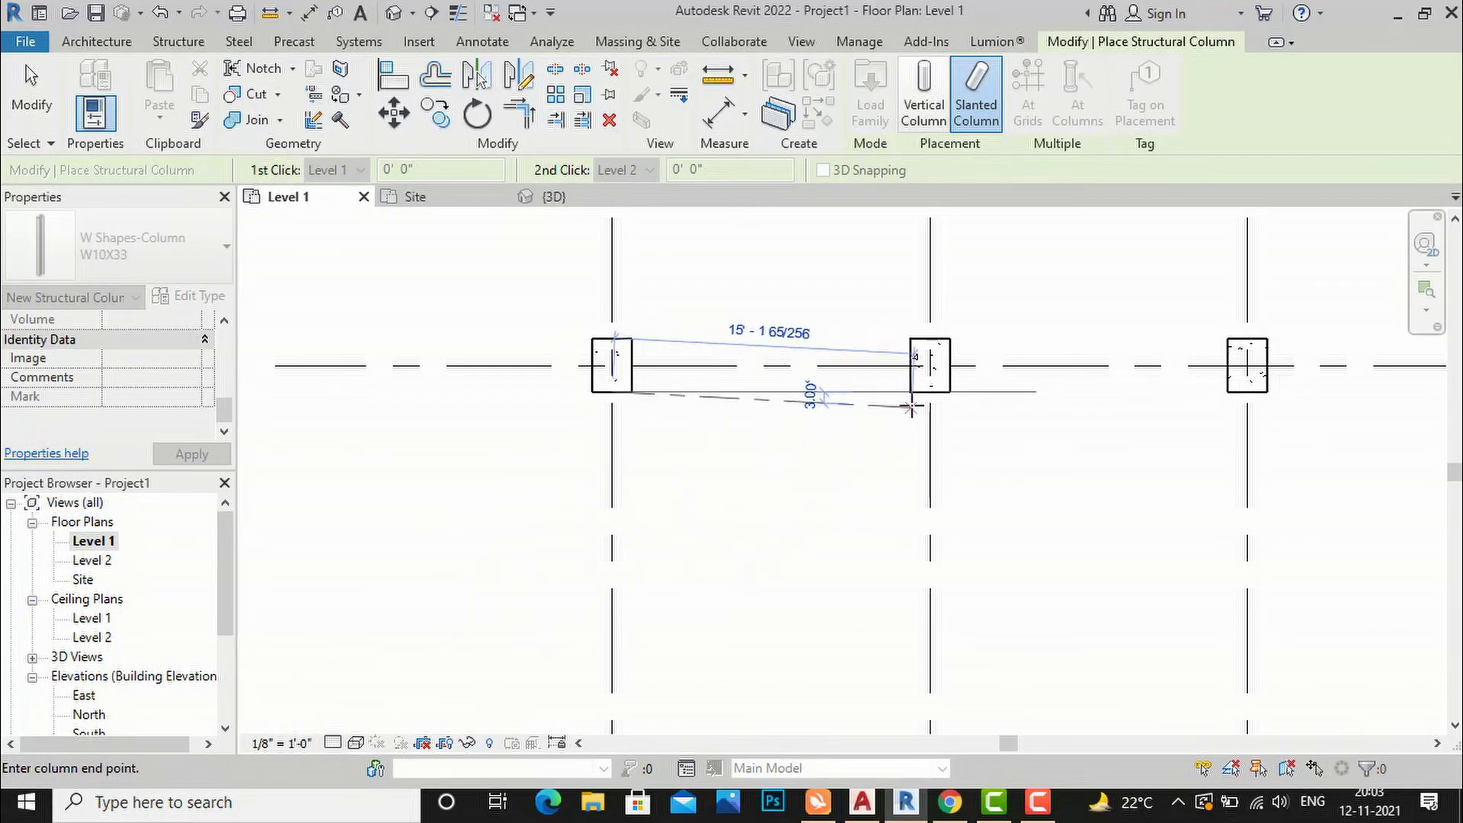
pyautogui.scroll(2, 909, 405)
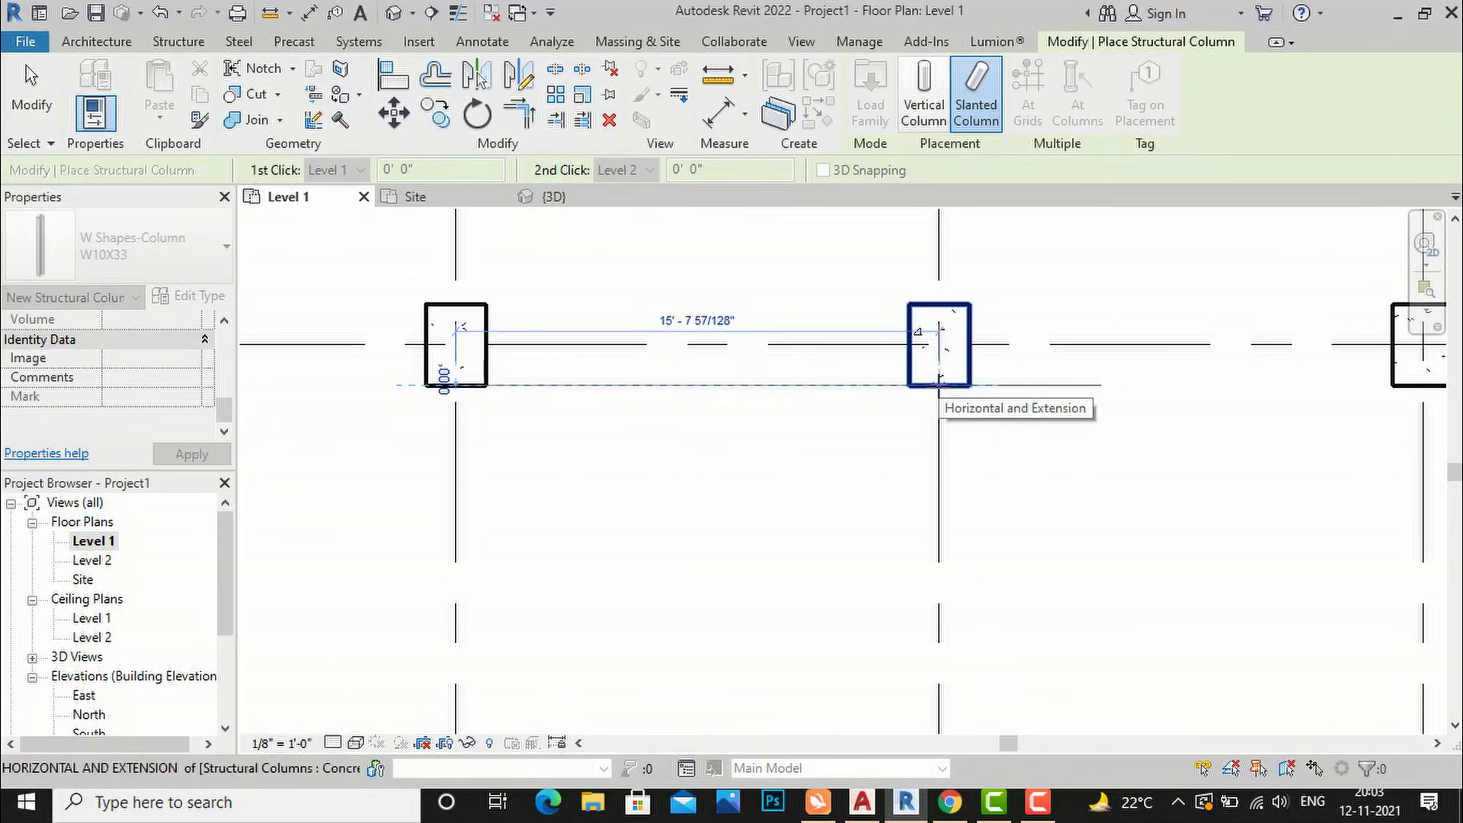
pyautogui.click(939, 385)
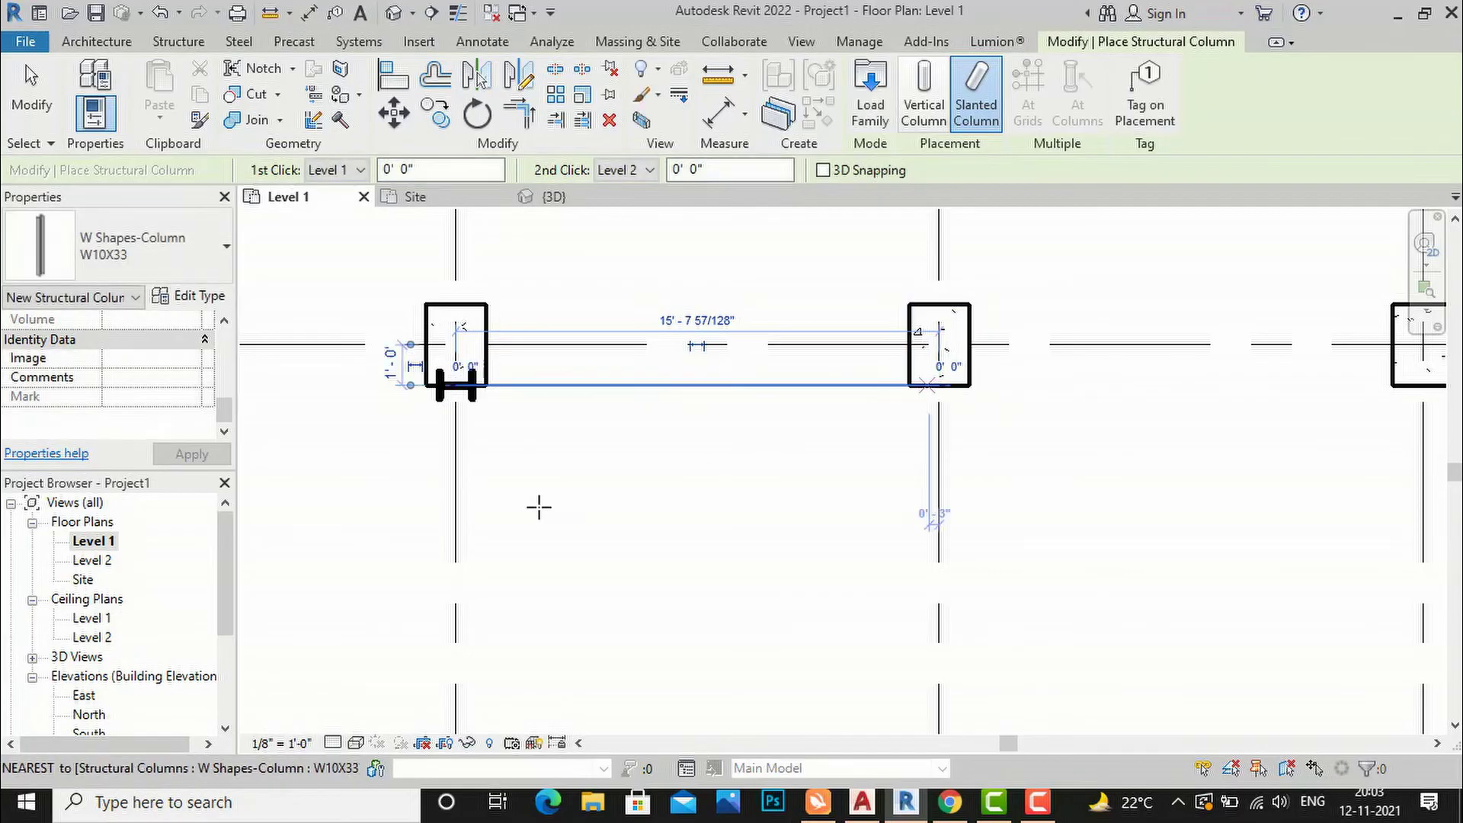
pyautogui.press('Escape')
pyautogui.press('Escape')
# In the 3D view, lower the slanted steel column's upper end partway down the neighbouring concrete column.
pyautogui.click(800, 41)
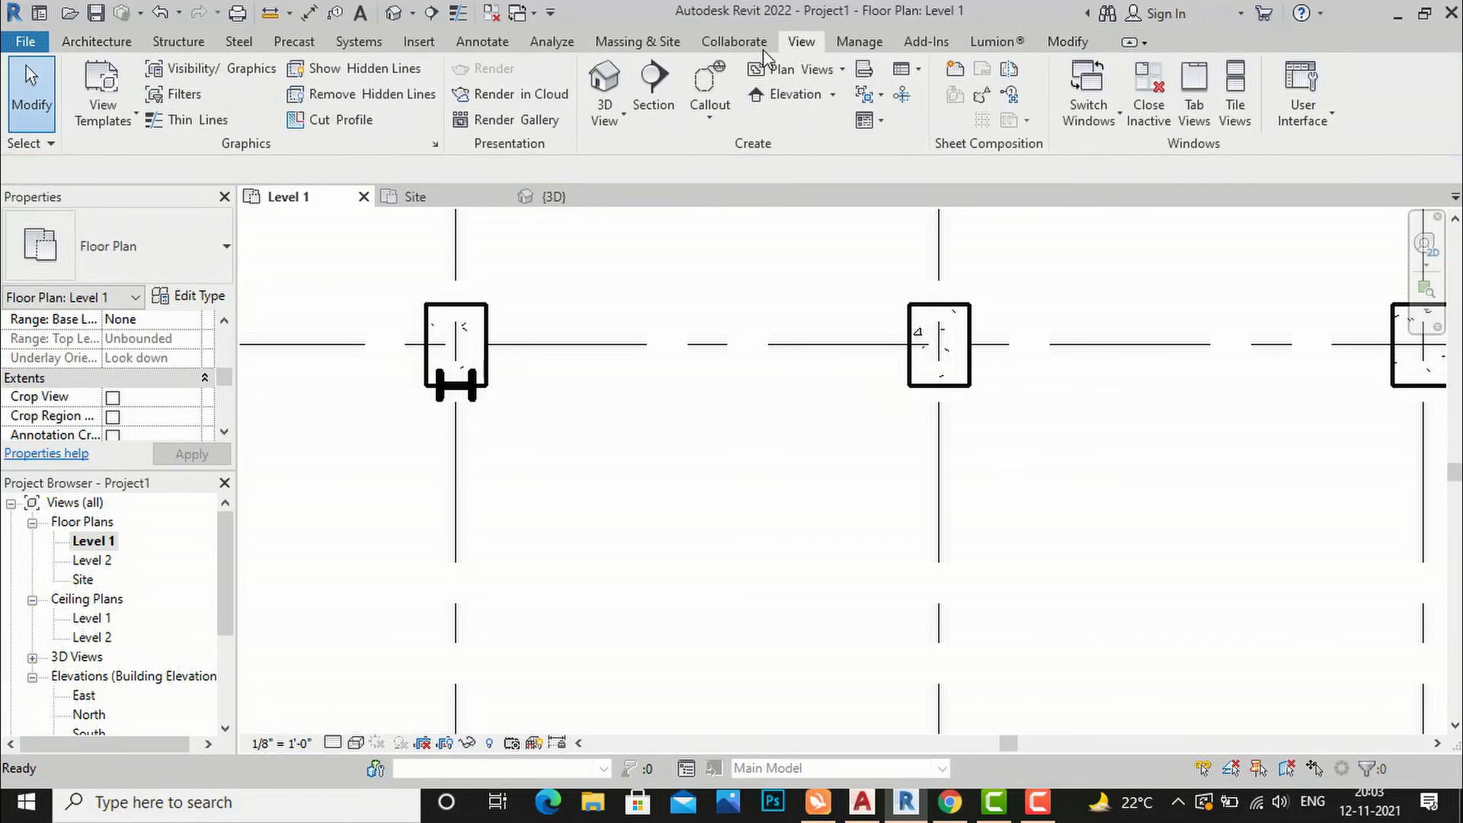
pyautogui.click(604, 84)
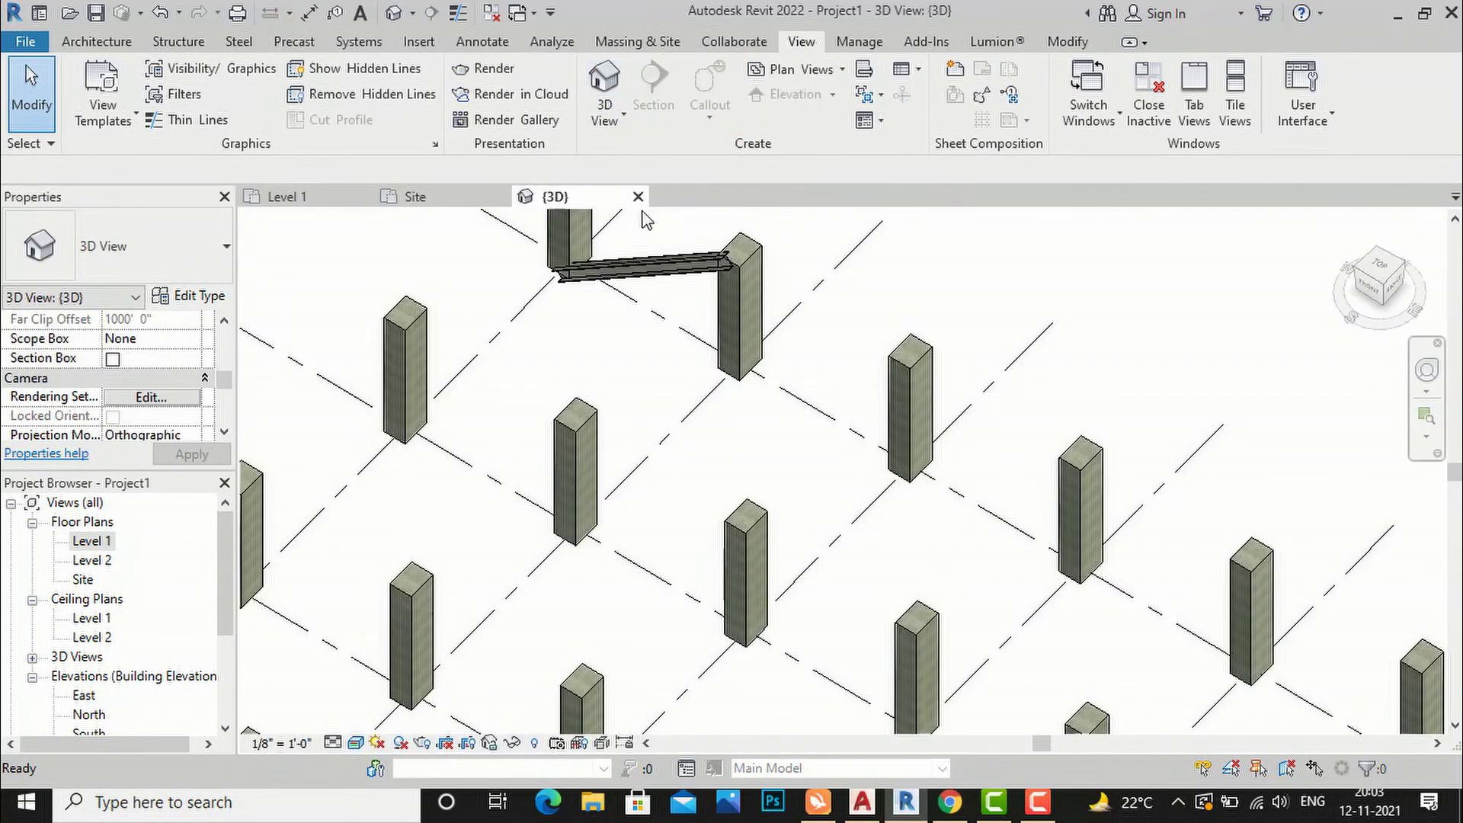
pyautogui.scroll(2, 597, 274)
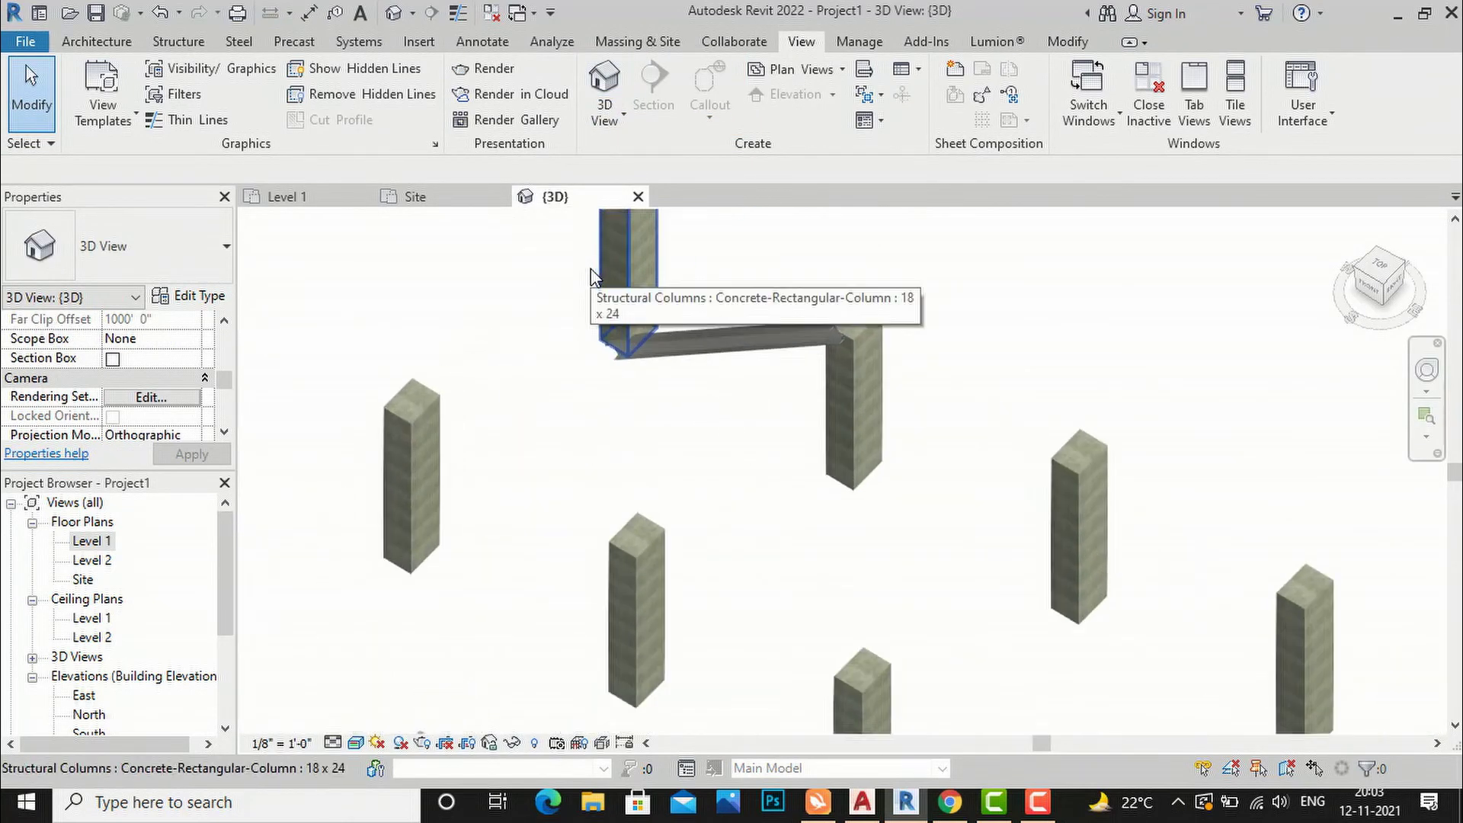
pyautogui.moveTo(810, 447); pyautogui.dragTo(960, 564, button='middle')
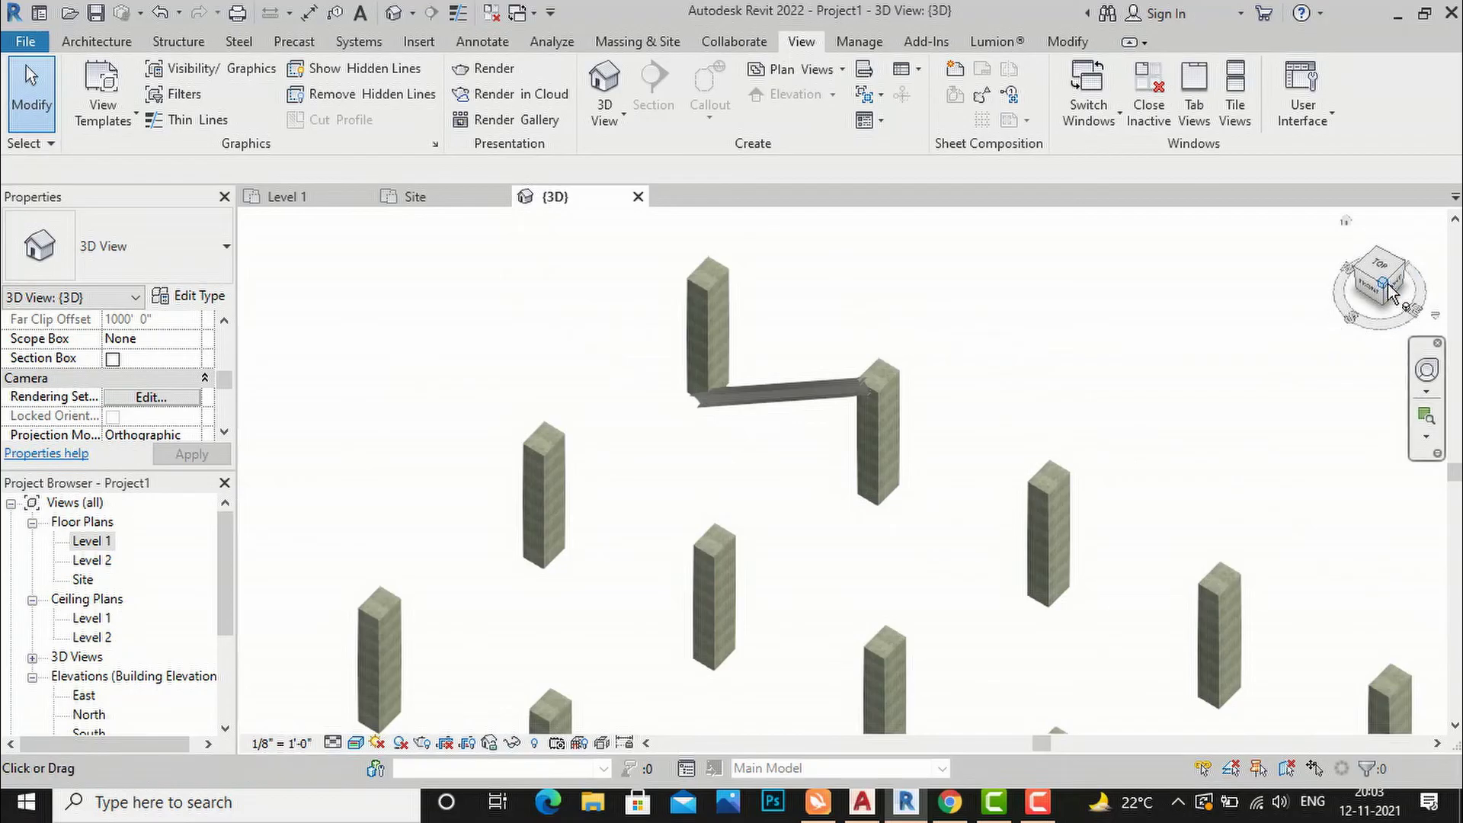
pyautogui.moveTo(1400, 293)
pyautogui.mouseDown()
pyautogui.moveTo(1392, 280)
pyautogui.moveTo(1414, 294)
pyautogui.mouseUp()
pyautogui.click(670, 442)
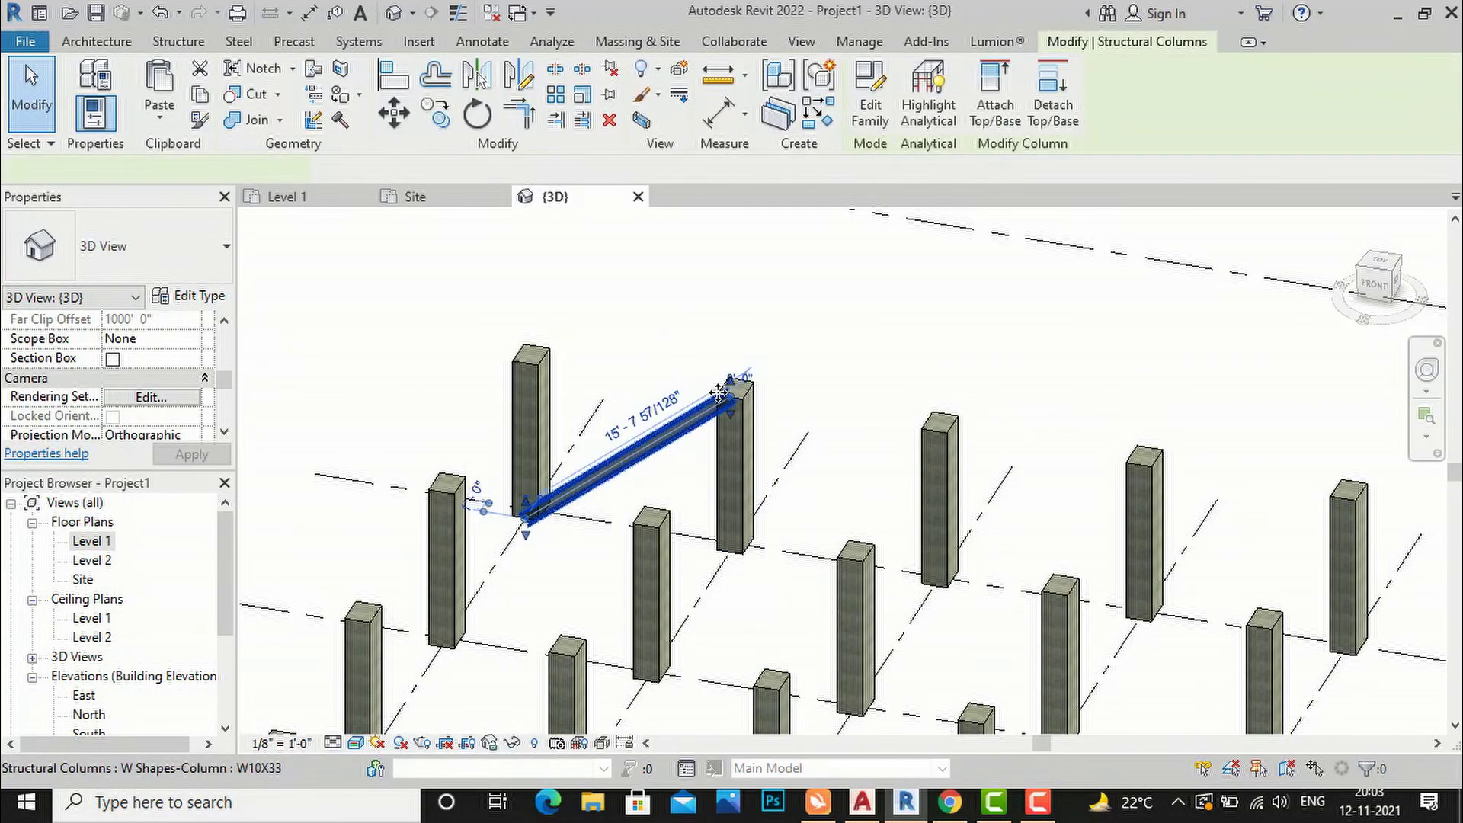
pyautogui.moveTo(729, 385); pyautogui.dragTo(731, 444)
pyautogui.click(786, 411)
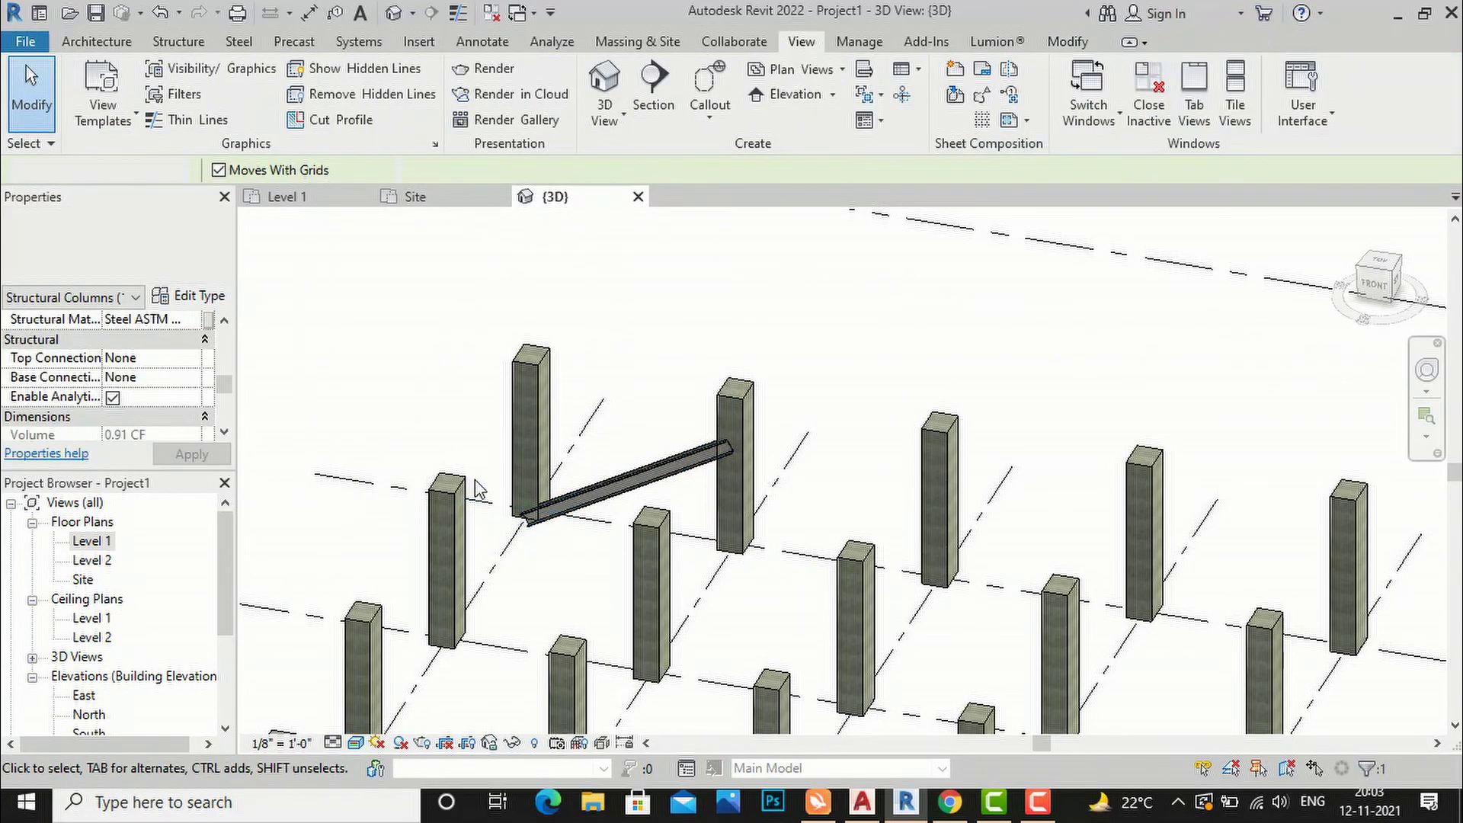
# Examine the slanted column among the grid columns and the overall model in the 3D view.
pyautogui.scroll(-4, 730, 337)
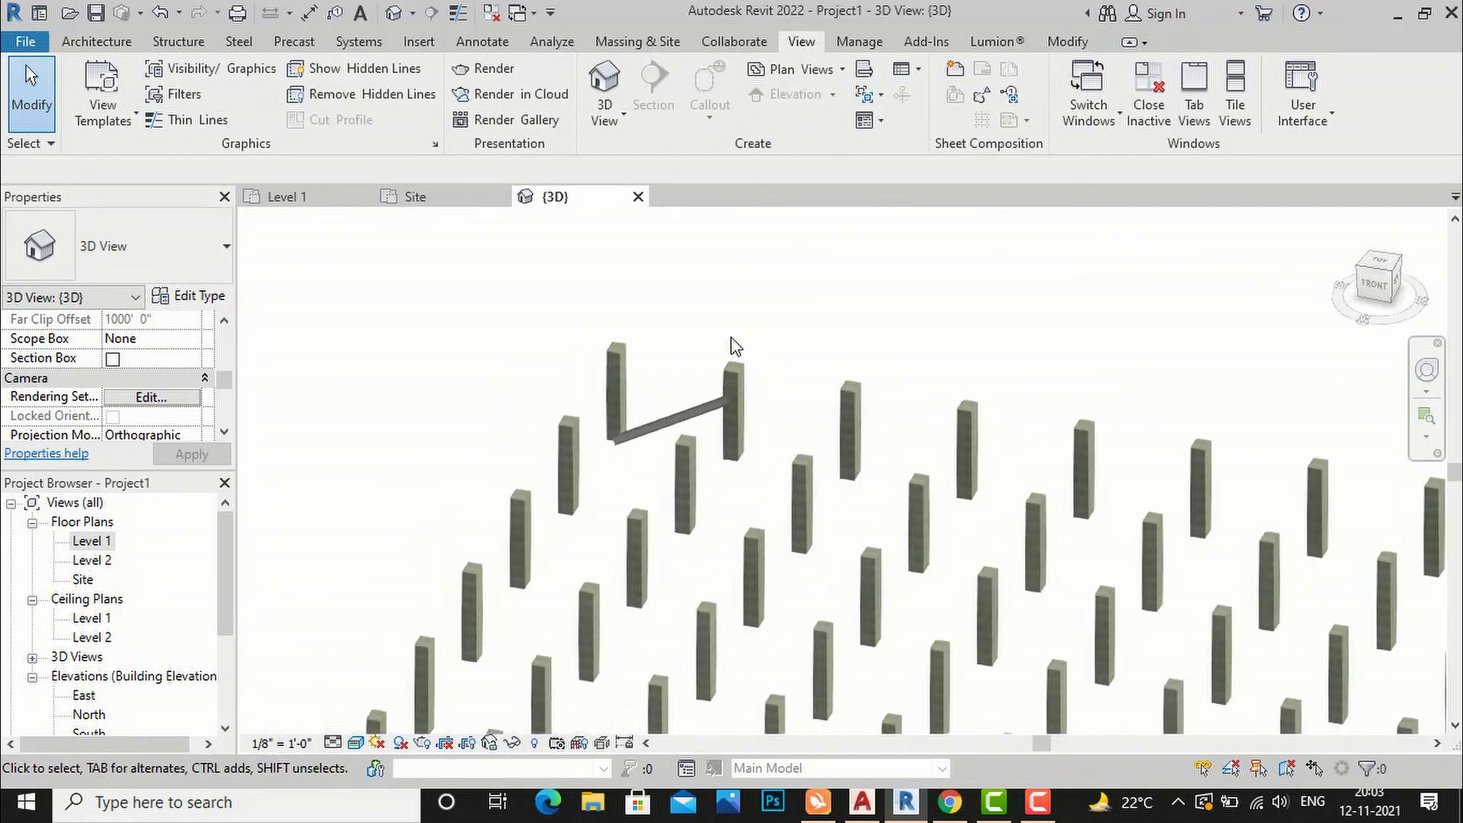
pyautogui.scroll(-3, 738, 335)
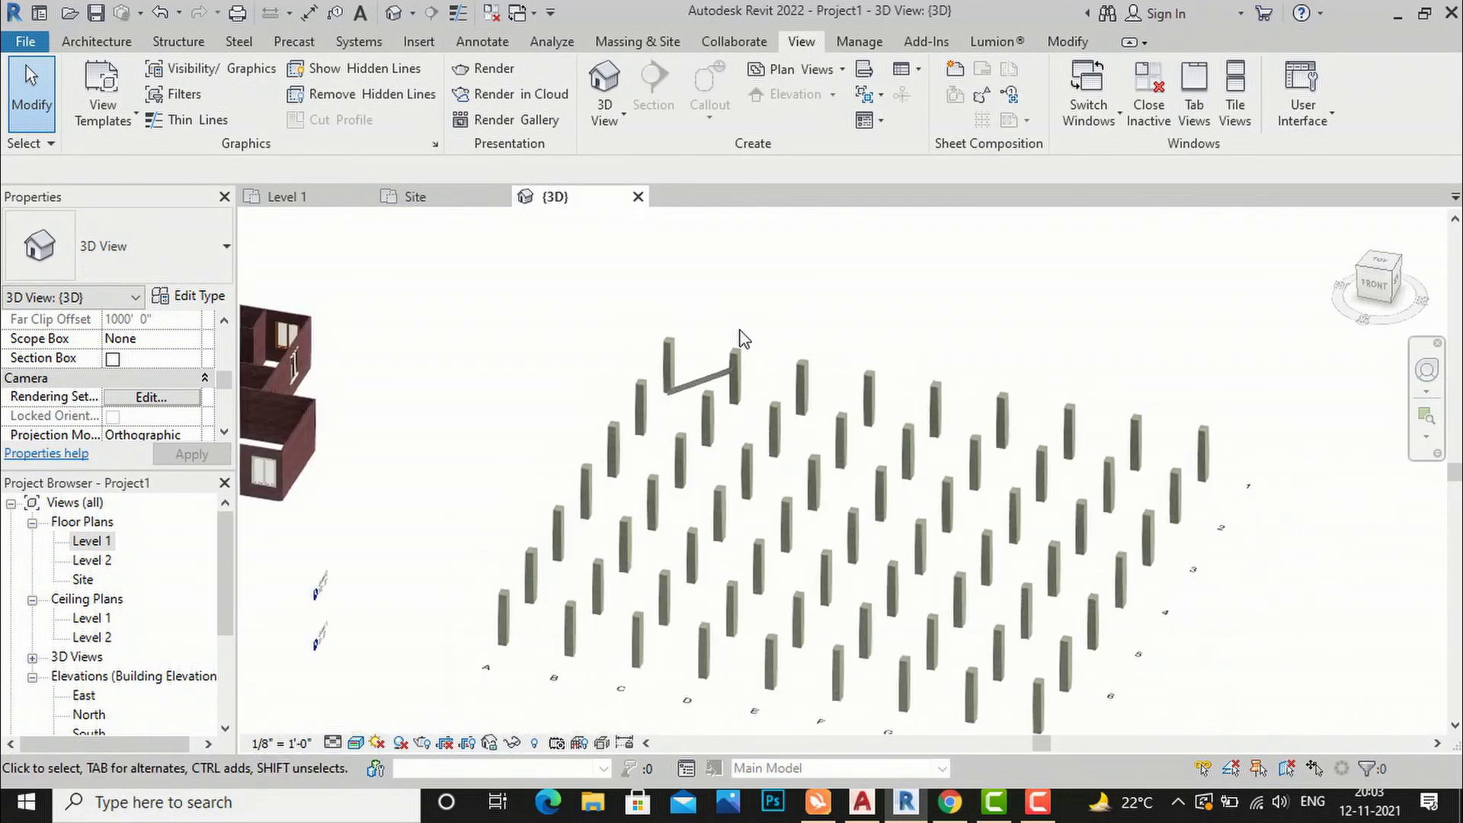
pyautogui.scroll(2, 745, 365)
pyautogui.scroll(-2, 838, 361)
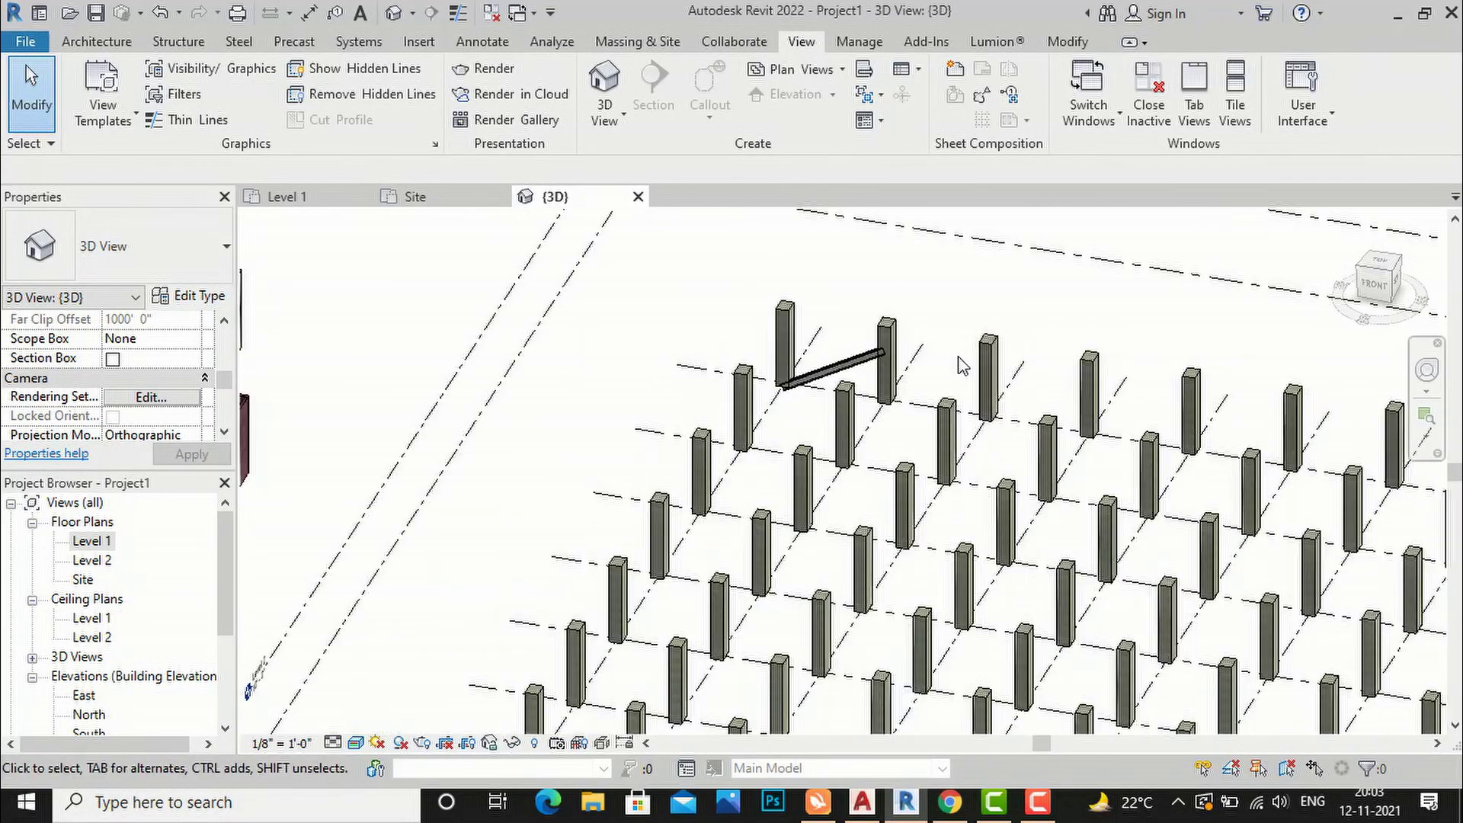
pyautogui.scroll(2, 950, 368)
pyautogui.scroll(-2, 950, 368)
pyautogui.scroll(-1, 951, 368)
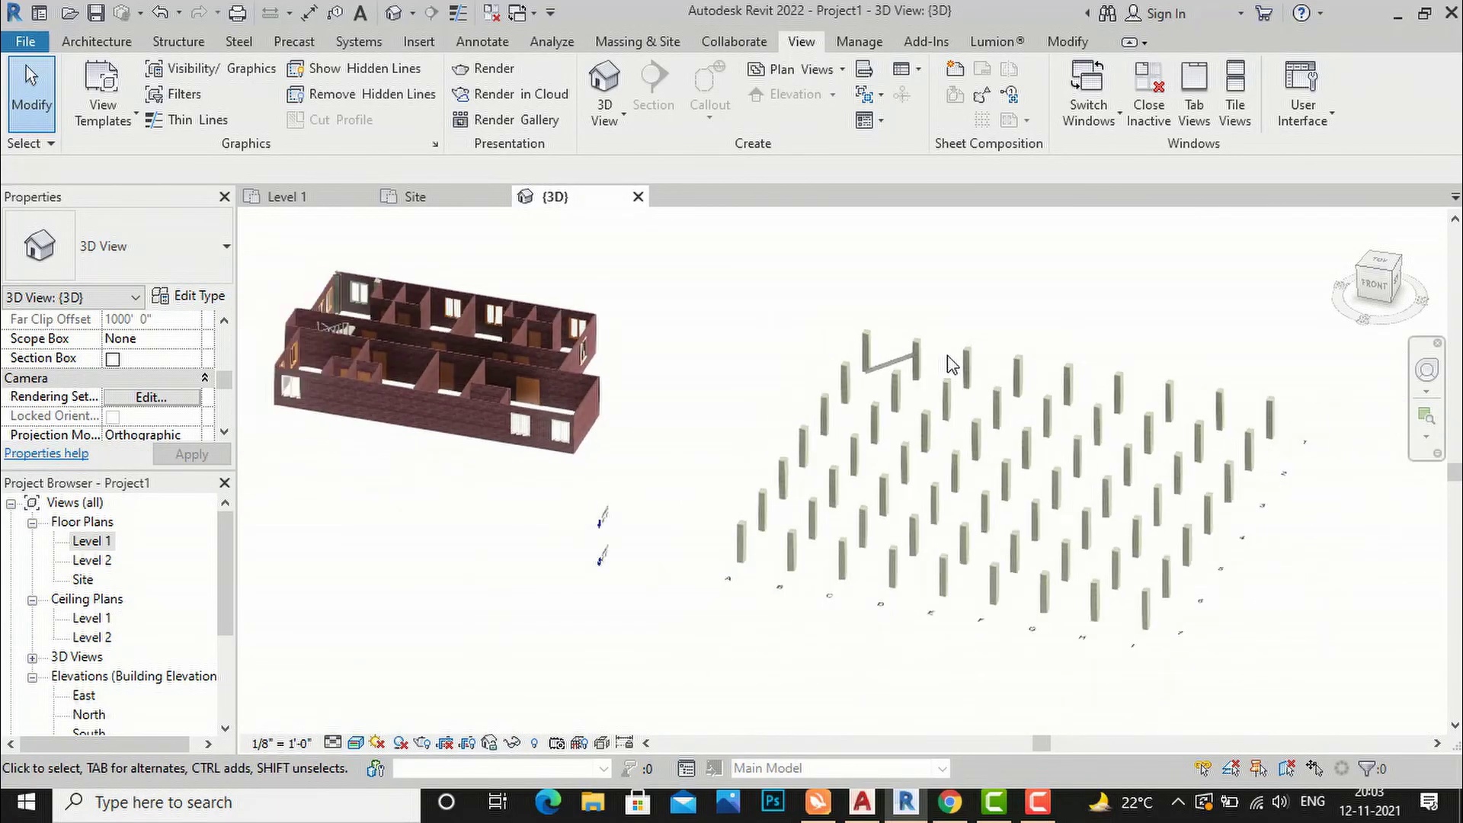